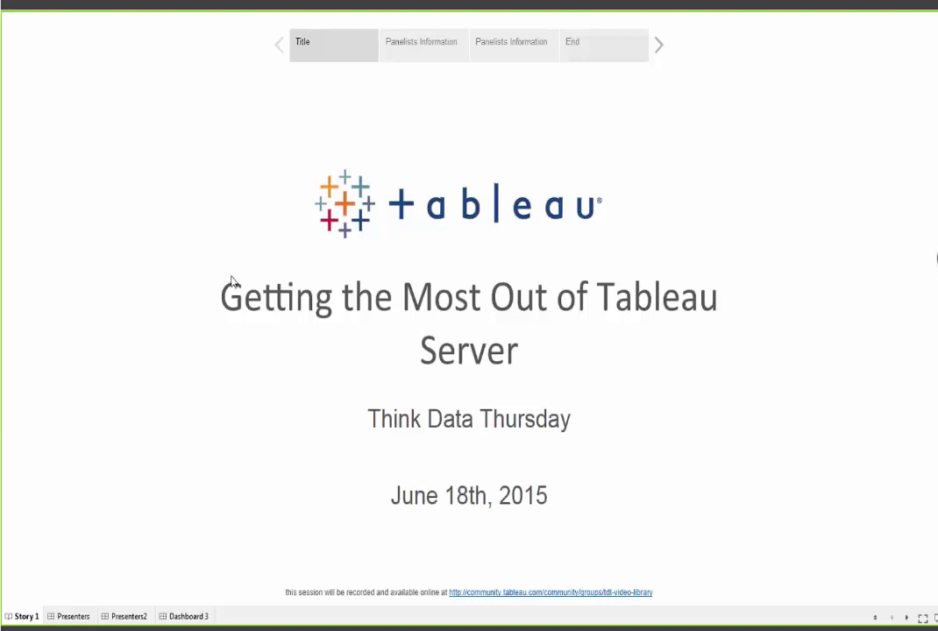
Step: Advance the story to the first Panelists Information point with panelist photos and bios
{"action": "left_click", "coordinate": [430, 51]}
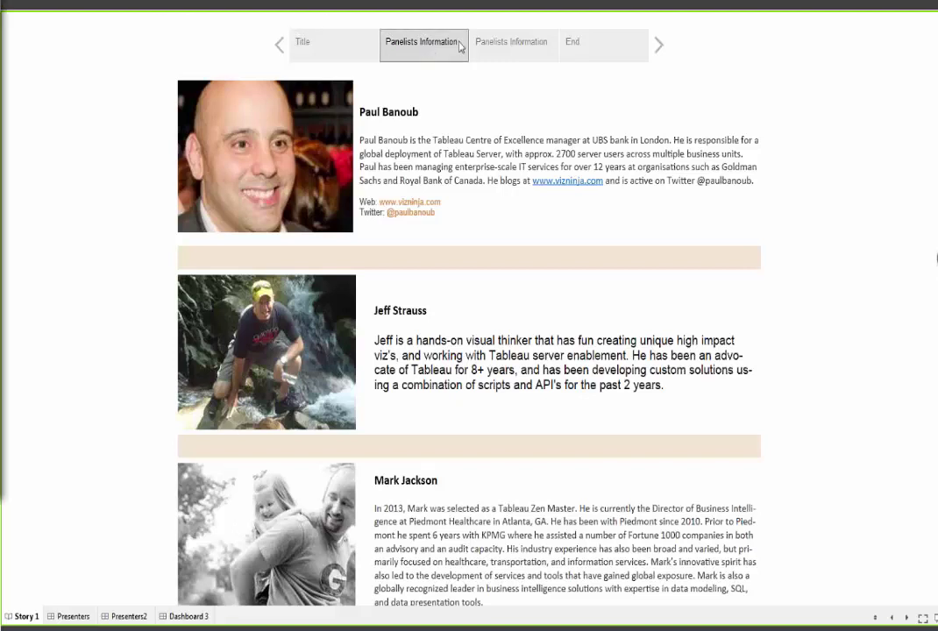
Step: Move to the second Panelists Information story point showing the remaining panelist's bio
{"action": "left_click", "coordinate": [489, 55]}
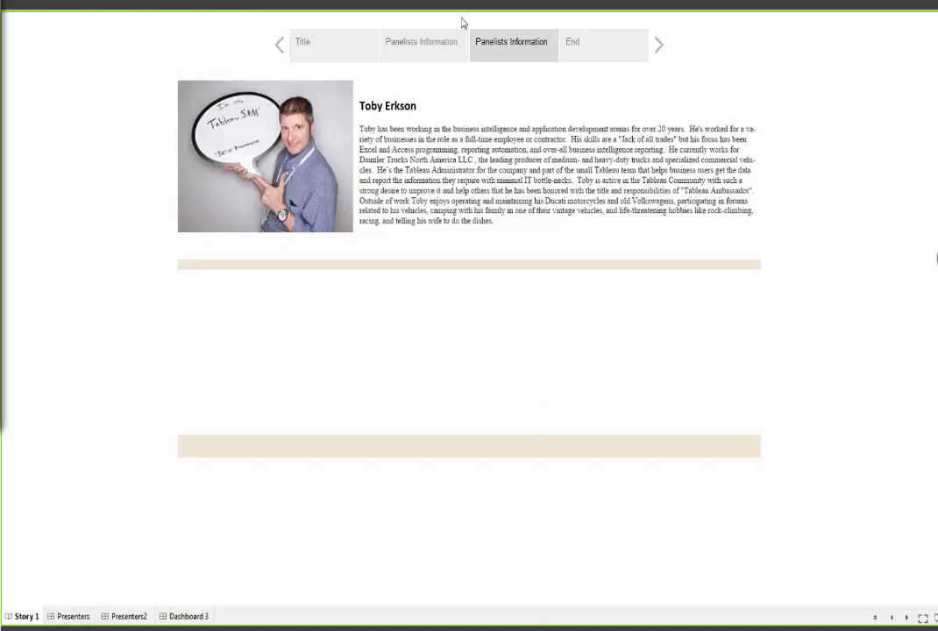
Step: Exit presentation mode and minimize Chrome to see Story 1 in the workbook editor
{"action": "key", "text": "Escape"}
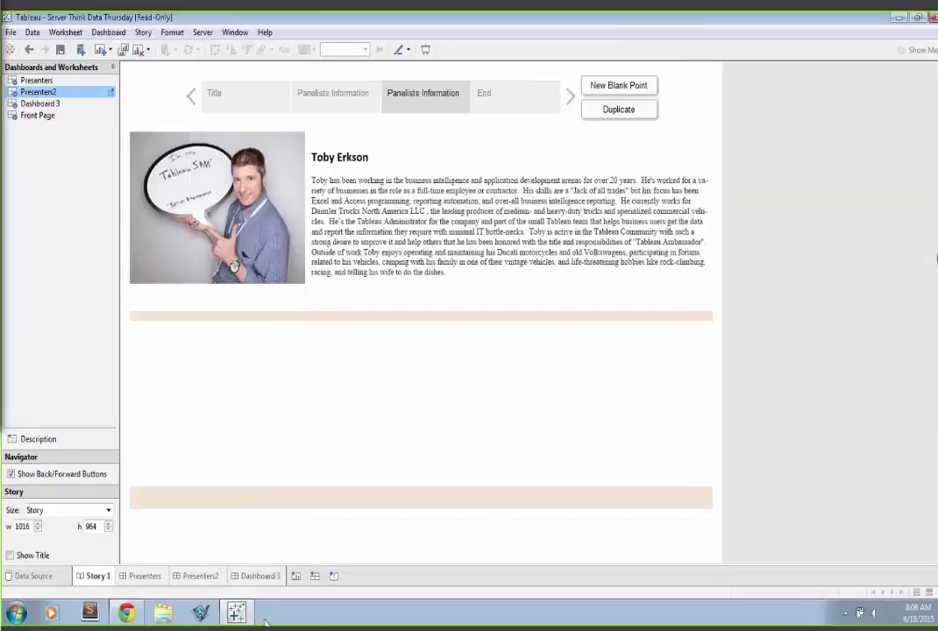
{"action": "left_click", "coordinate": [127, 612]}
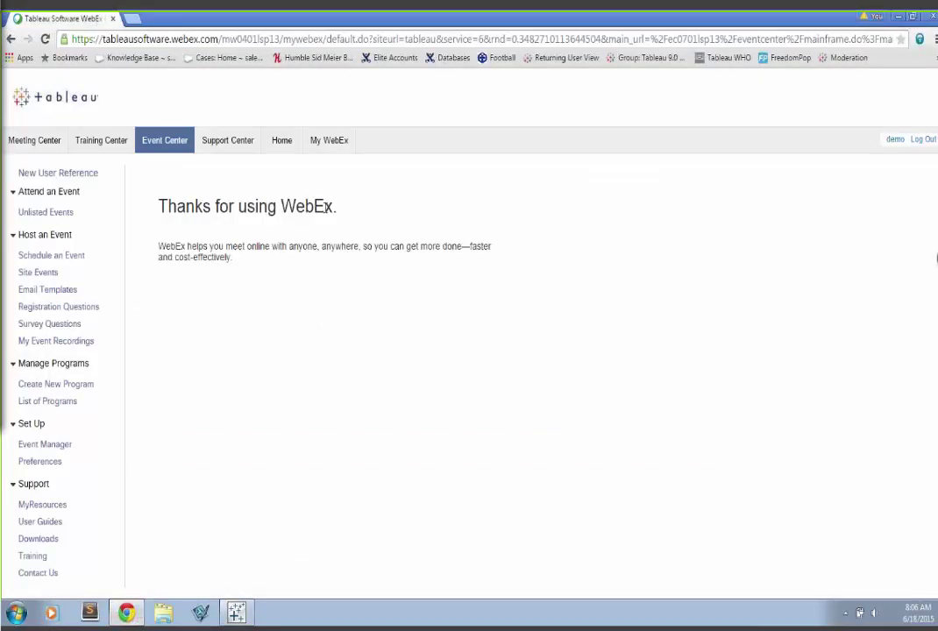
{"action": "left_click", "coordinate": [899, 17]}
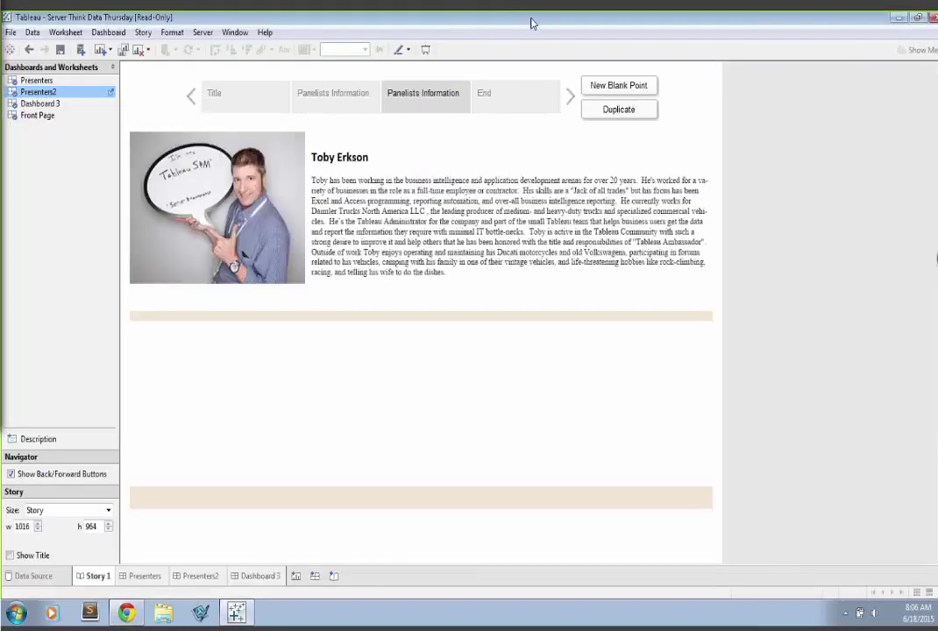
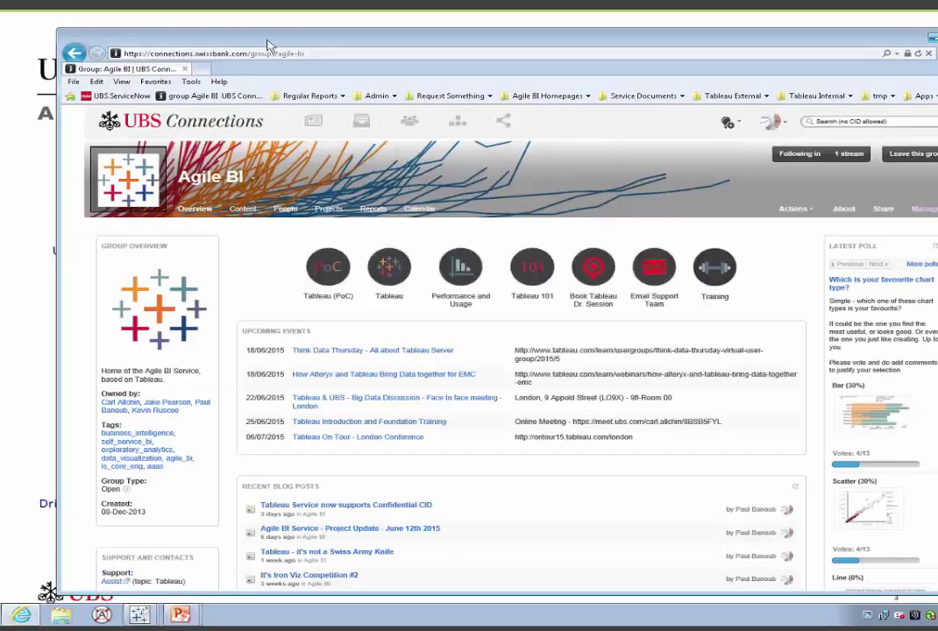
Step: Reposition the browser and scroll through the page, then advance the slide show to the Agile BI slide
{"action": "left_click_drag", "start_coordinate": [260, 39], "coordinate": [226, 31]}
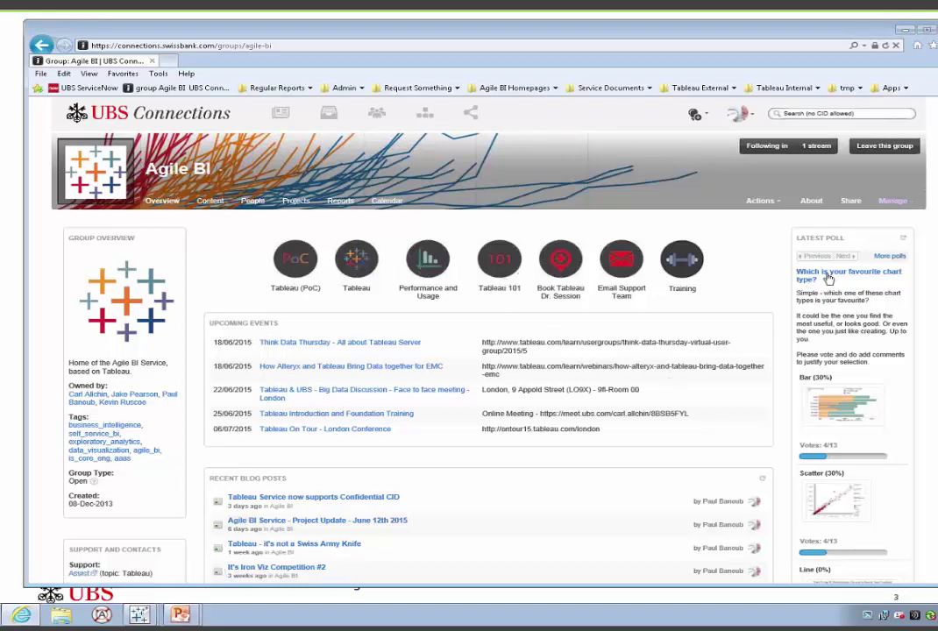
{"action": "scroll", "coordinate": [307, 412], "scroll_direction": "down", "scroll_amount": 3}
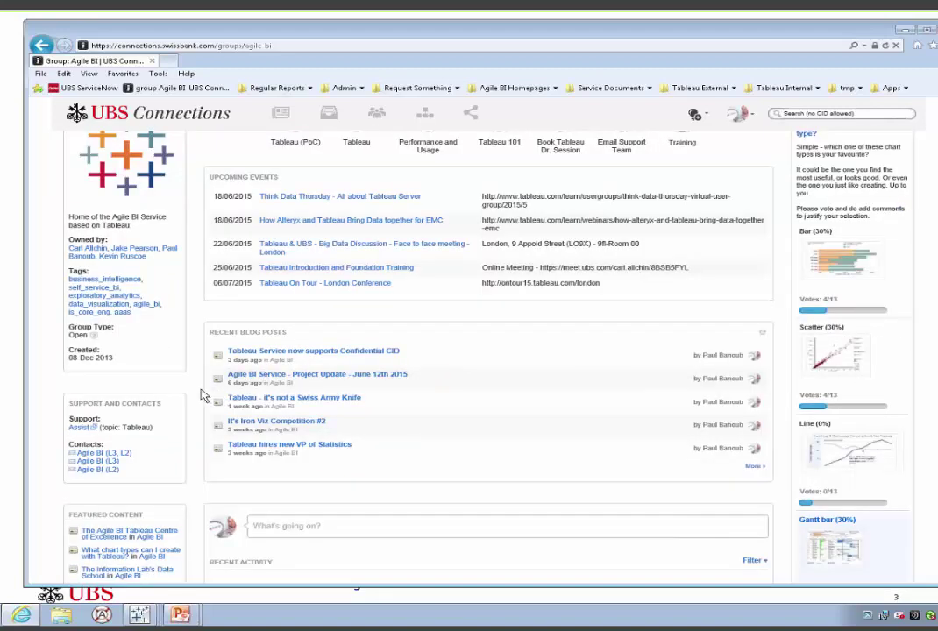
{"action": "scroll", "coordinate": [203, 395], "scroll_direction": "down", "scroll_amount": 6}
{"action": "scroll", "coordinate": [218, 433], "scroll_direction": "down", "scroll_amount": 3}
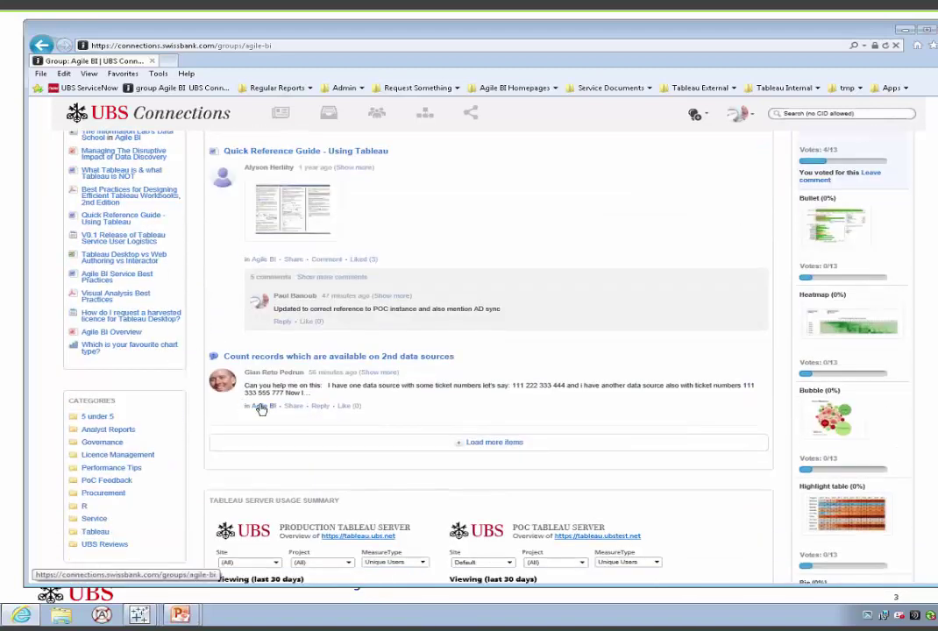
{"action": "scroll", "coordinate": [203, 407], "scroll_direction": "down", "scroll_amount": 20}
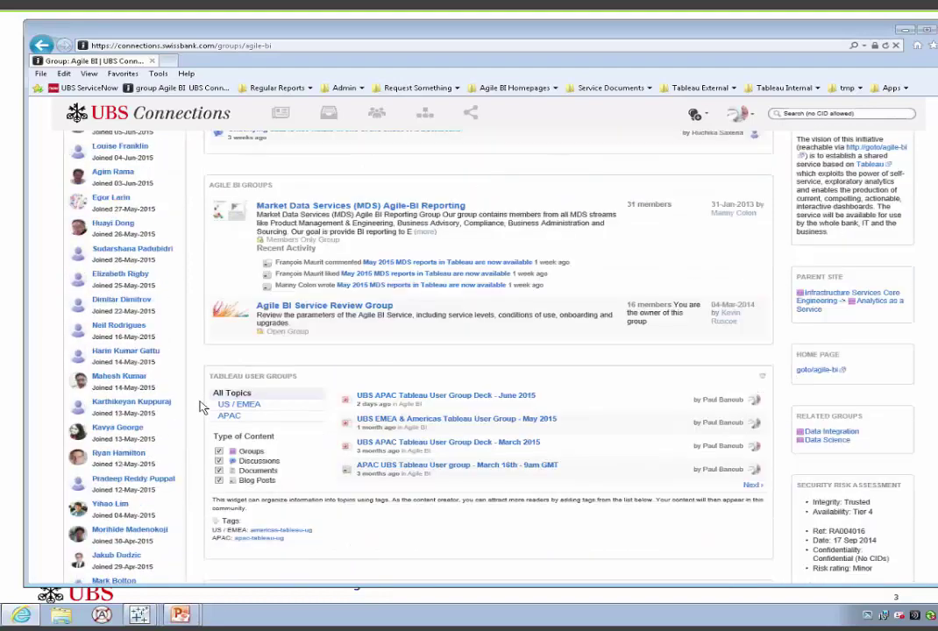
{"action": "scroll", "coordinate": [203, 405], "scroll_direction": "down", "scroll_amount": 5}
{"action": "scroll", "coordinate": [204, 404], "scroll_direction": "up", "scroll_amount": 1}
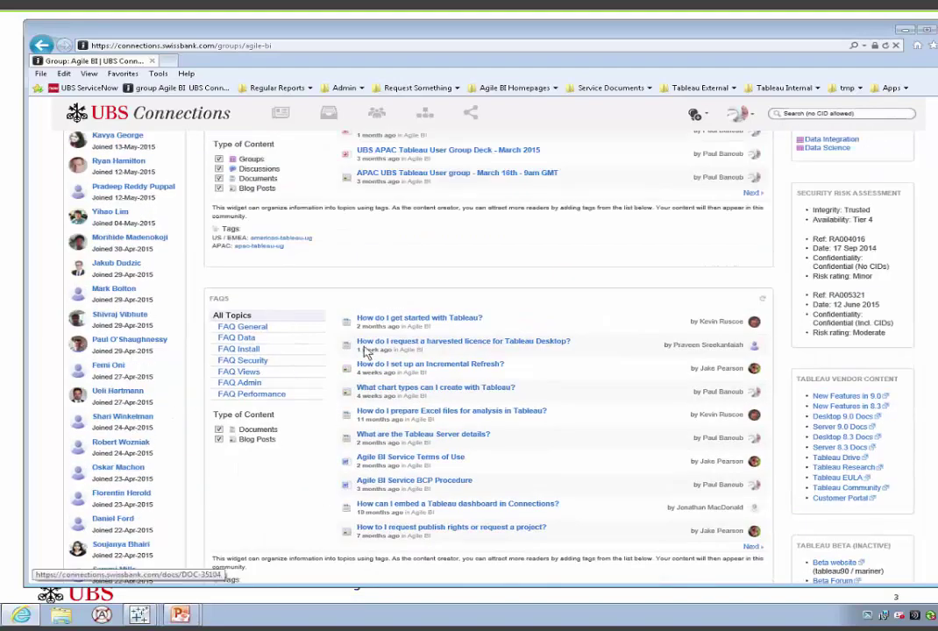
{"action": "scroll", "coordinate": [346, 351], "scroll_direction": "down", "scroll_amount": 10}
{"action": "scroll", "coordinate": [256, 351], "scroll_direction": "down", "scroll_amount": 2}
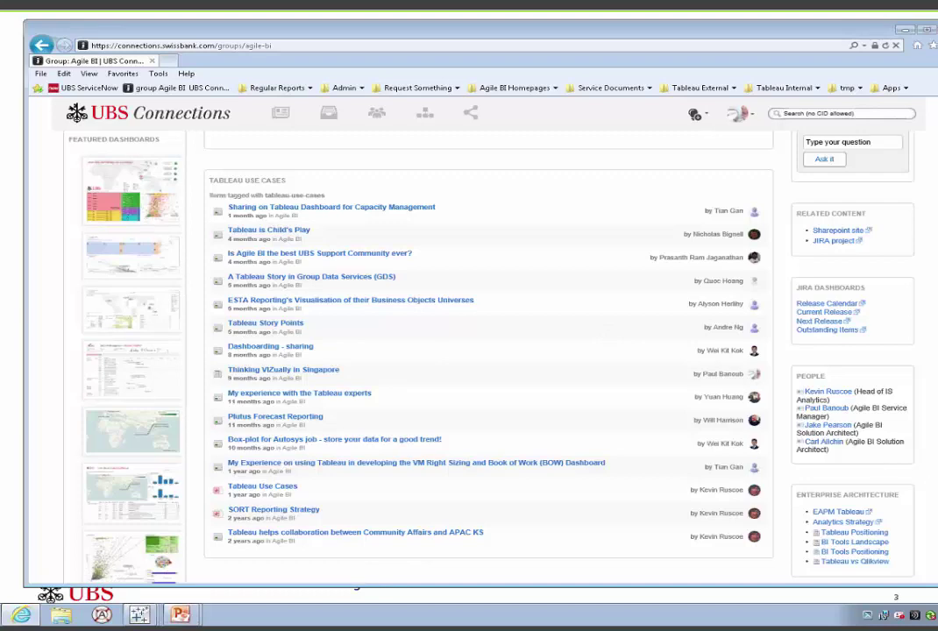
{"action": "scroll", "coordinate": [488, 351], "scroll_direction": "up", "scroll_amount": 20}
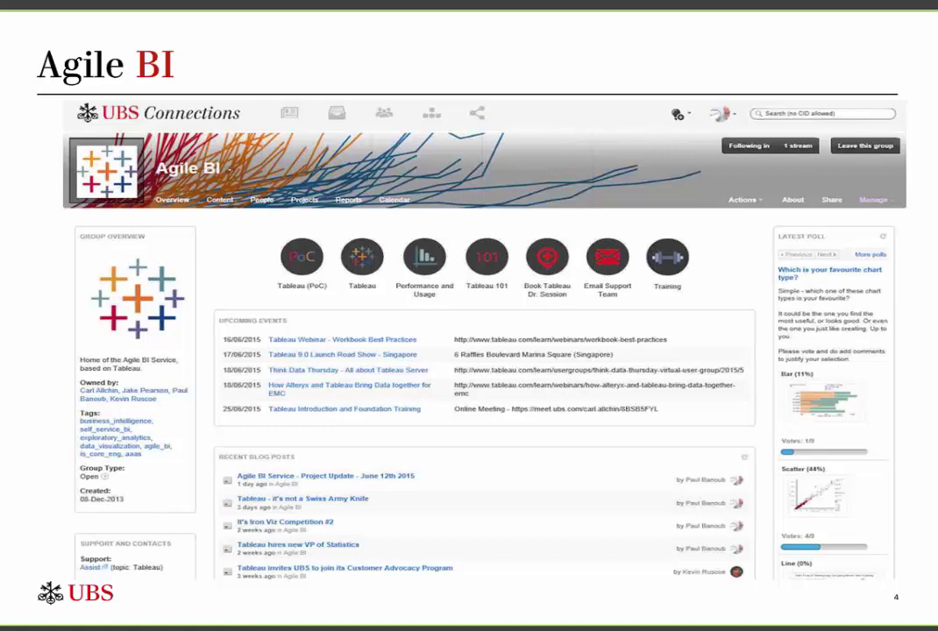
{"action": "key", "text": "Right"}
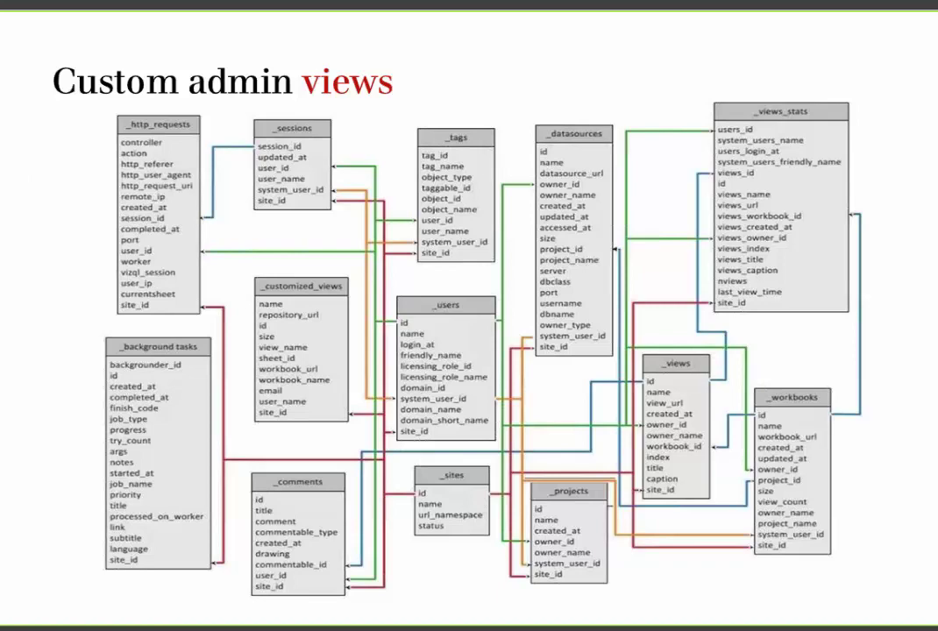
Step: Advance to the Tableau Zen blog post slide and start switching away from the slide show
{"action": "key", "text": "Right"}
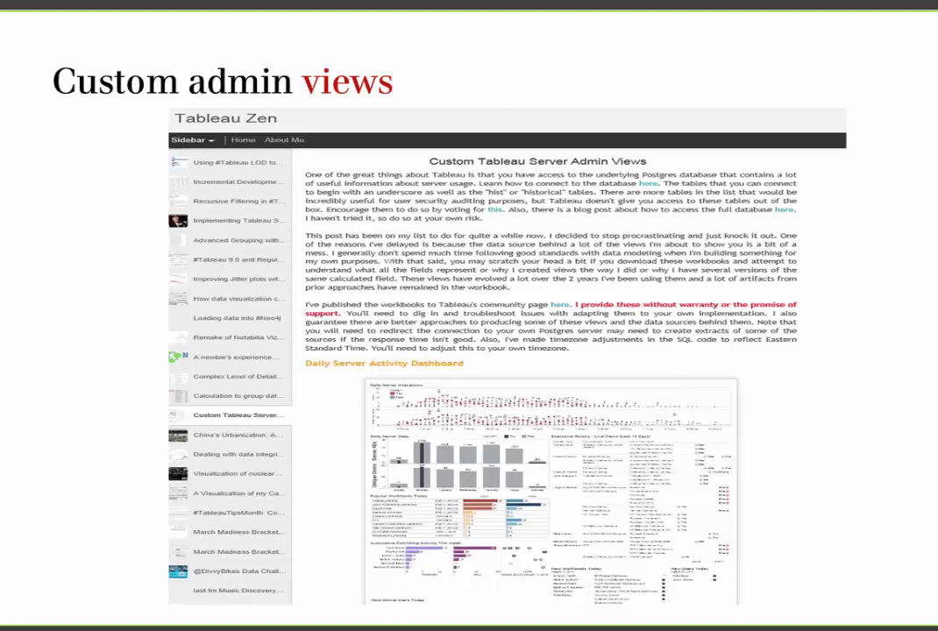
{"action": "key", "text": "alt+Tab"}
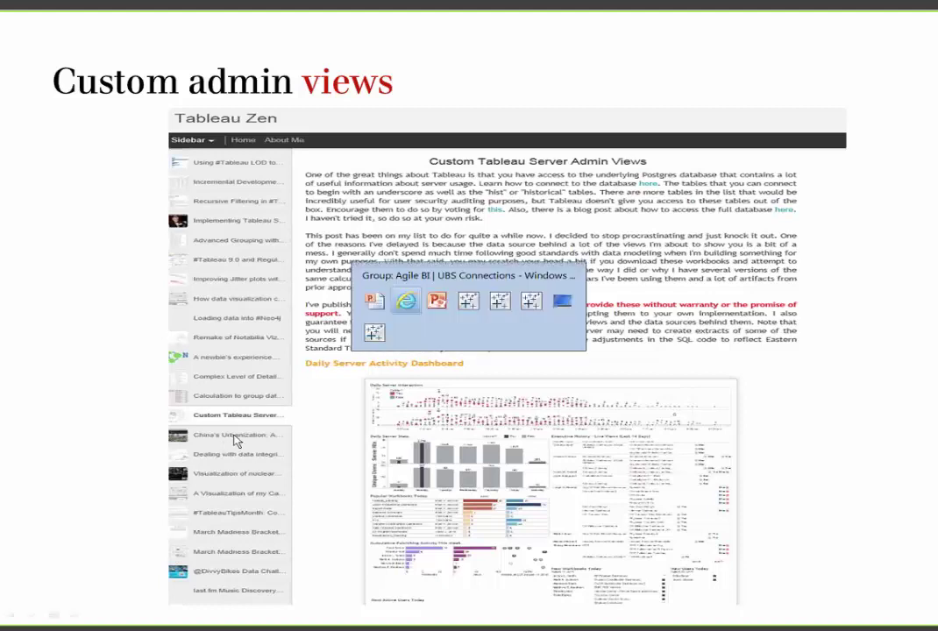
Step: In the Content Analysis workbook, filter System Overview to project names containing SORT
{"action": "key", "text": "alt+Tab"}
{"action": "key", "text": "alt+Tab"}
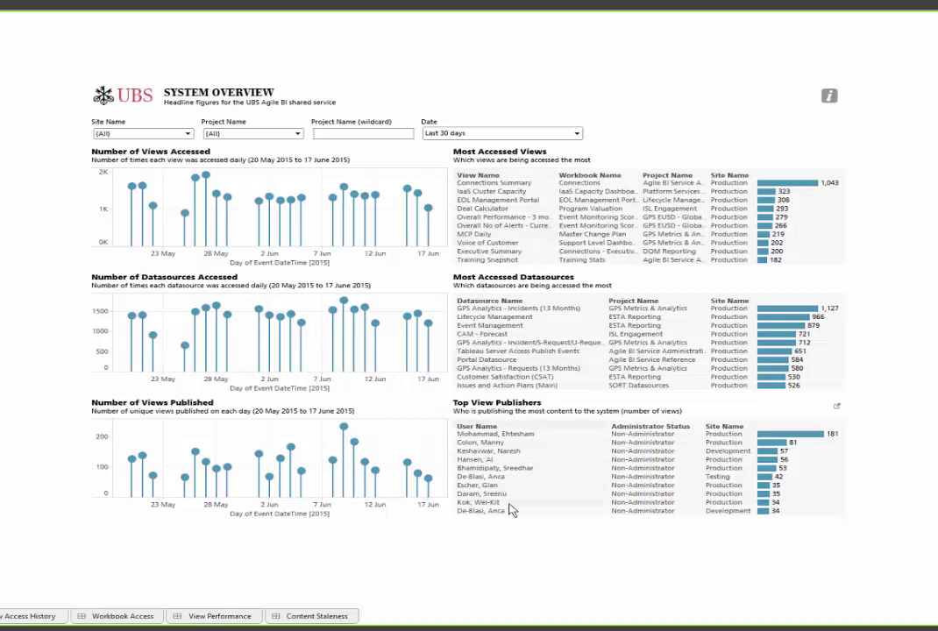
{"action": "left_click", "coordinate": [337, 134]}
{"action": "type", "text": "SORT"}
{"action": "key", "text": "Return"}
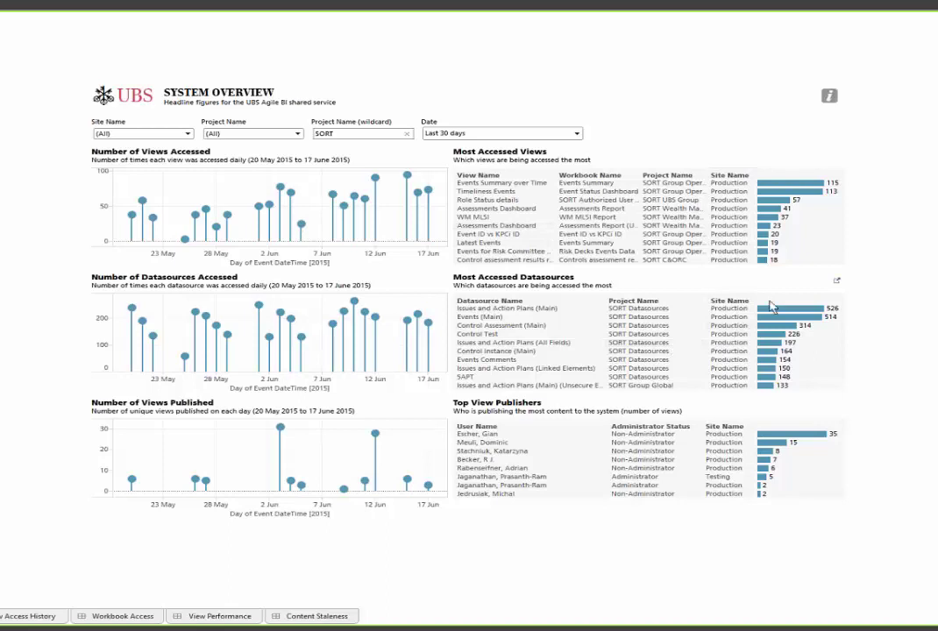
{"action": "mouse_move", "coordinate": [794, 304]}
Step: Open the Workbook Access dashboard and filter to the Main Dashboard view, then clear it
{"action": "left_click", "coordinate": [114, 617]}
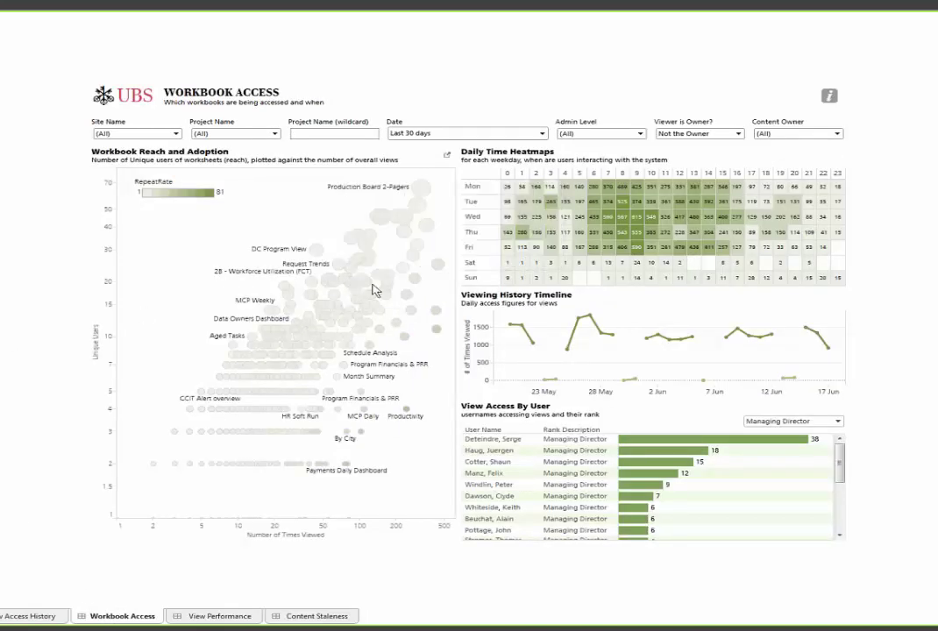
{"action": "mouse_move", "coordinate": [405, 237]}
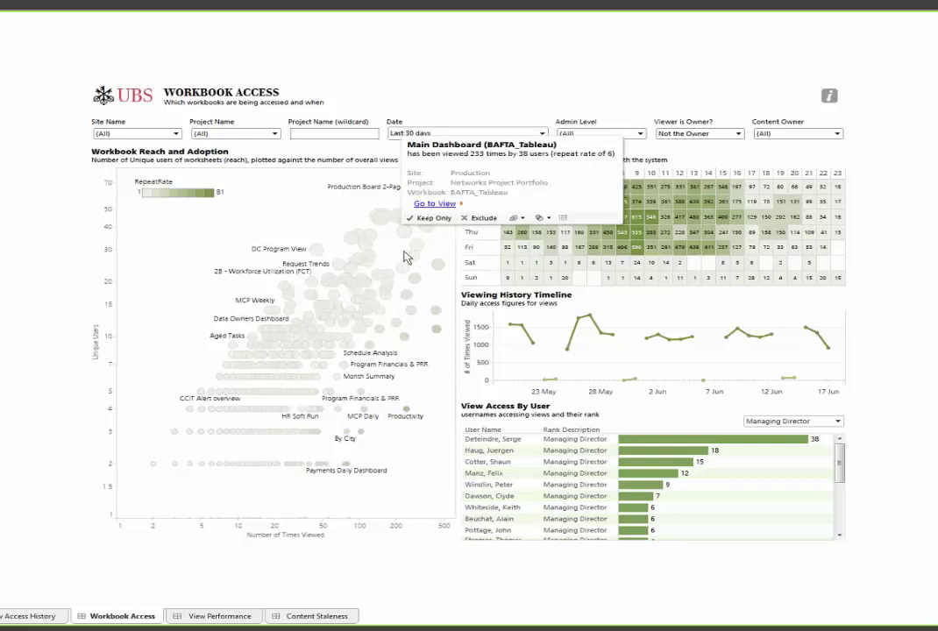
{"action": "left_click", "coordinate": [403, 235]}
{"action": "mouse_move", "coordinate": [406, 237]}
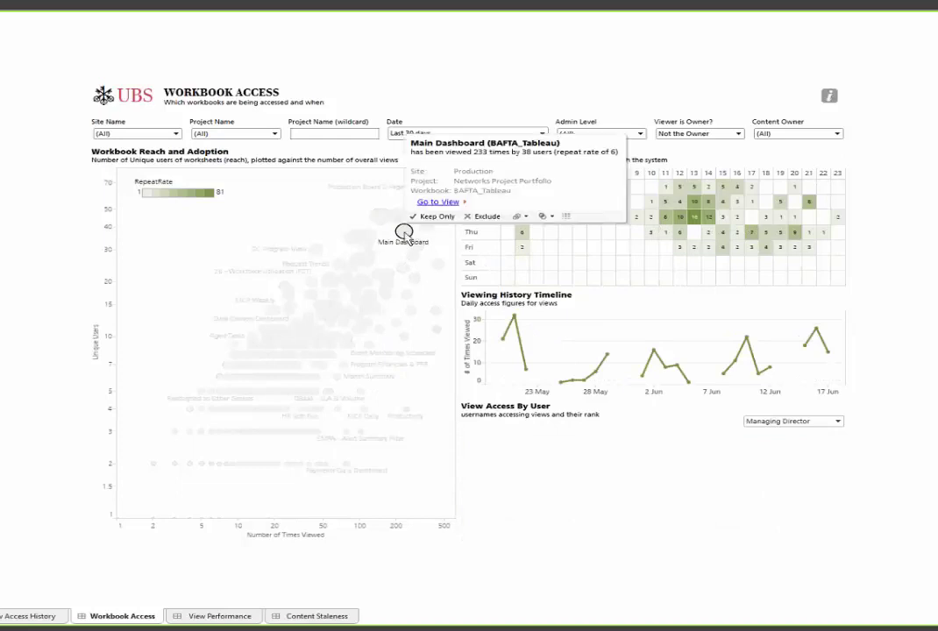
{"action": "left_click", "coordinate": [403, 235]}
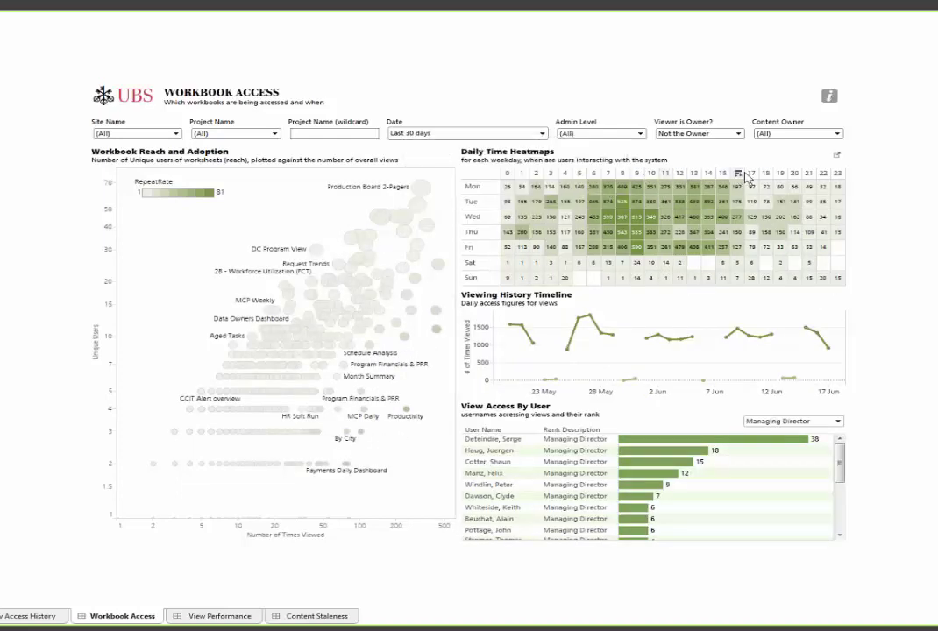
Step: Set the user list's rank filter to (All), apply it, and move to View Performance
{"action": "mouse_move", "coordinate": [616, 265]}
{"action": "left_click", "coordinate": [837, 423]}
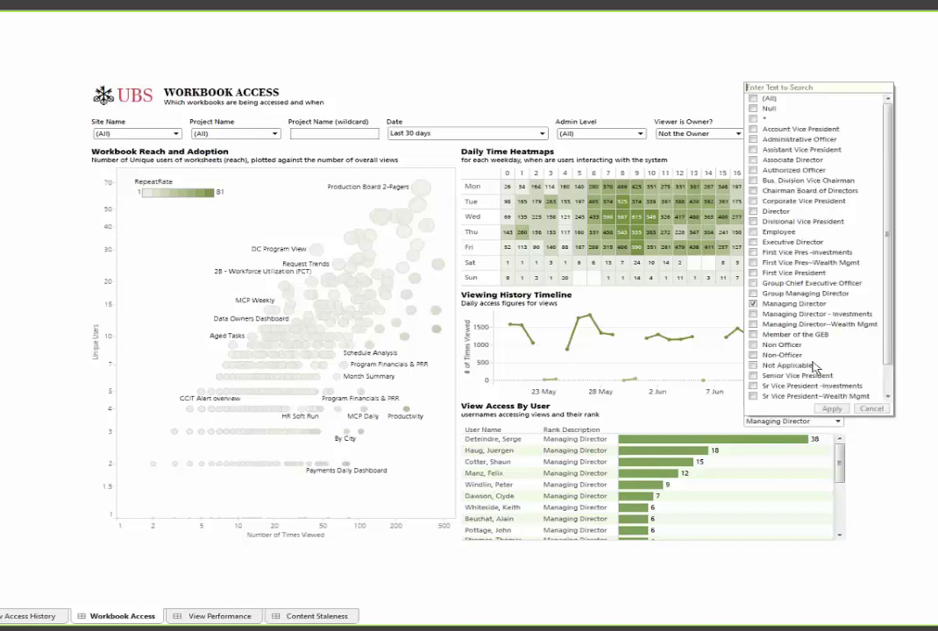
{"action": "left_click", "coordinate": [754, 99]}
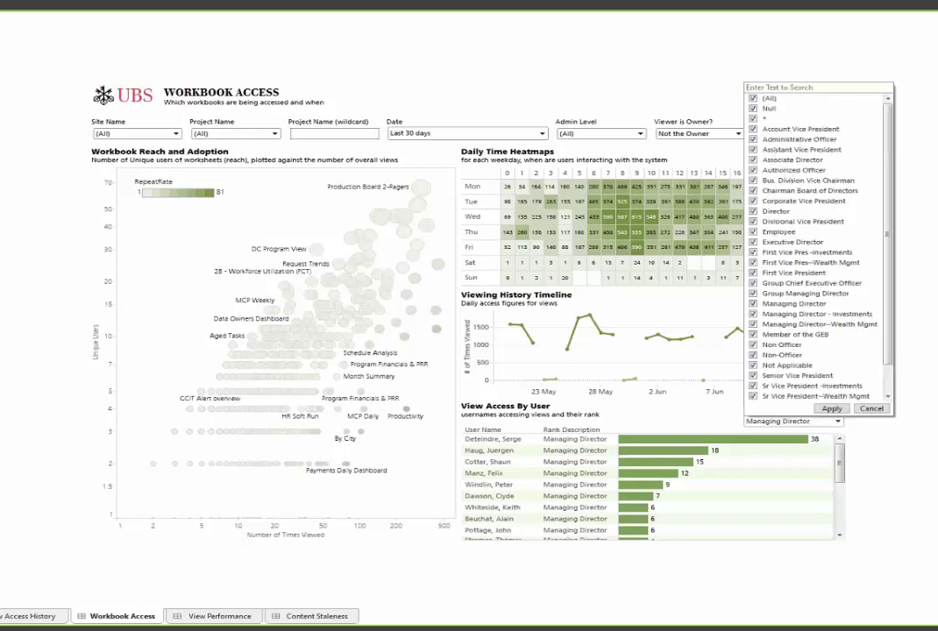
{"action": "left_click", "coordinate": [832, 408]}
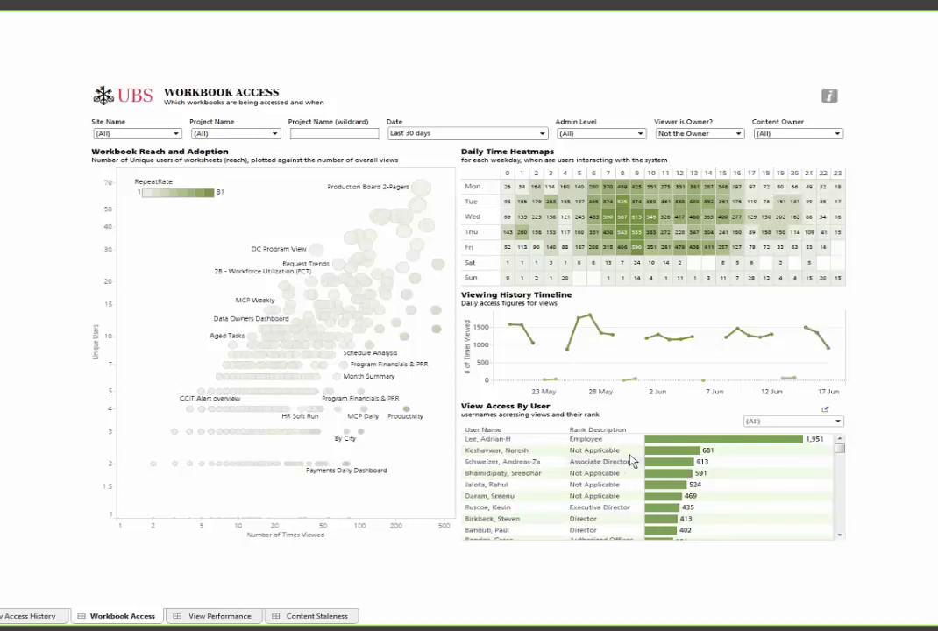
{"action": "left_click", "coordinate": [225, 617]}
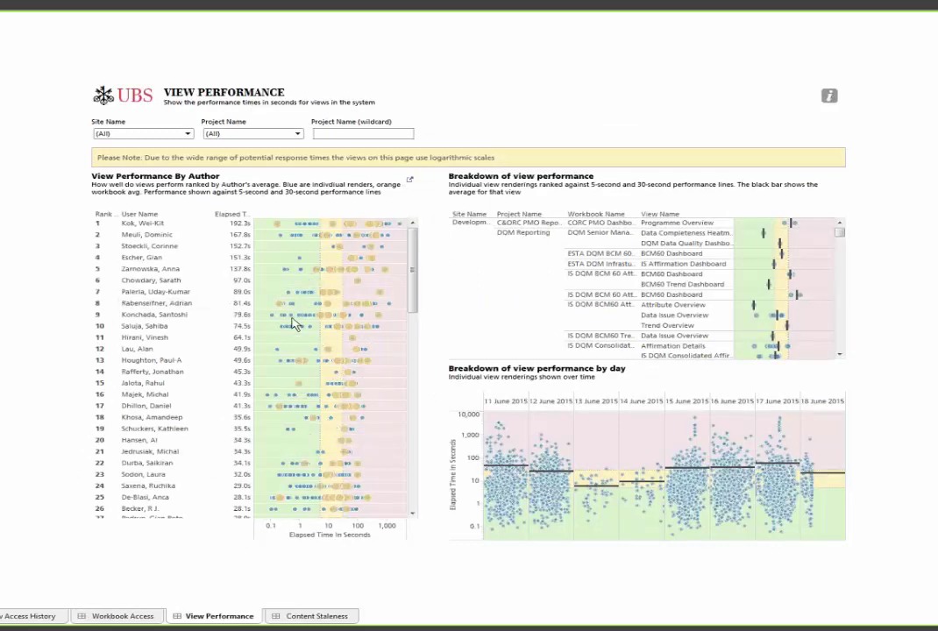
Step: Filter the View Performance breakdowns to one author, clear it, and scroll the author list to the bottom
{"action": "mouse_move", "coordinate": [292, 320]}
{"action": "mouse_move", "coordinate": [300, 291]}
{"action": "left_click", "coordinate": [146, 294]}
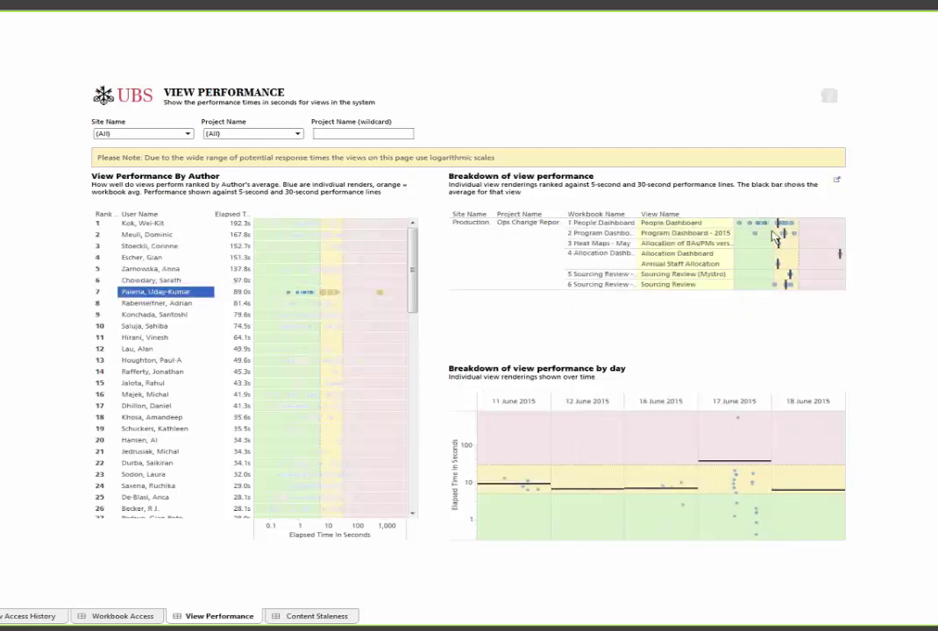
{"action": "mouse_move", "coordinate": [838, 254]}
{"action": "left_click", "coordinate": [191, 298]}
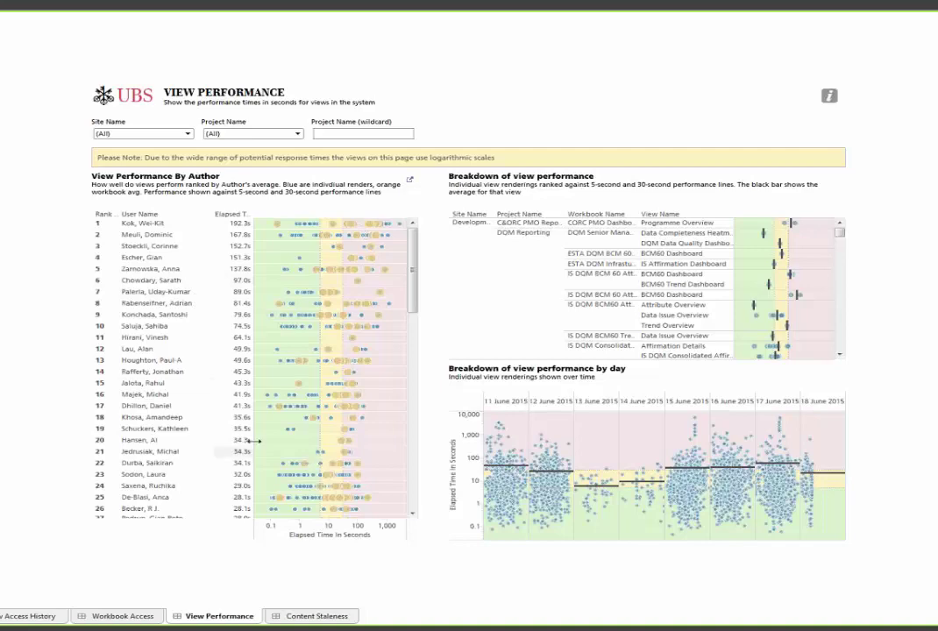
{"action": "scroll", "coordinate": [416, 300], "scroll_direction": "down", "scroll_amount": 1}
{"action": "left_click_drag", "start_coordinate": [415, 300], "coordinate": [405, 544]}
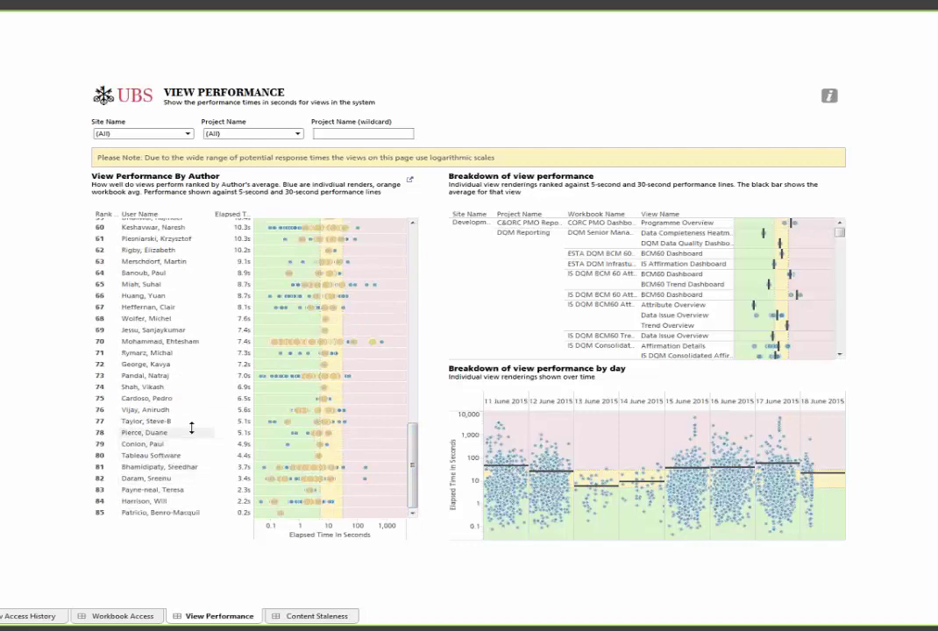
{"action": "mouse_move", "coordinate": [278, 507]}
Step: In the extract workbook, filter to Long refreshes, clear it, and open Schedule Analysis
{"action": "key", "text": "alt+Tab"}
{"action": "key", "text": "alt+Tab"}
{"action": "key", "text": "alt+Tab"}
{"action": "key", "text": "alt+Tab"}
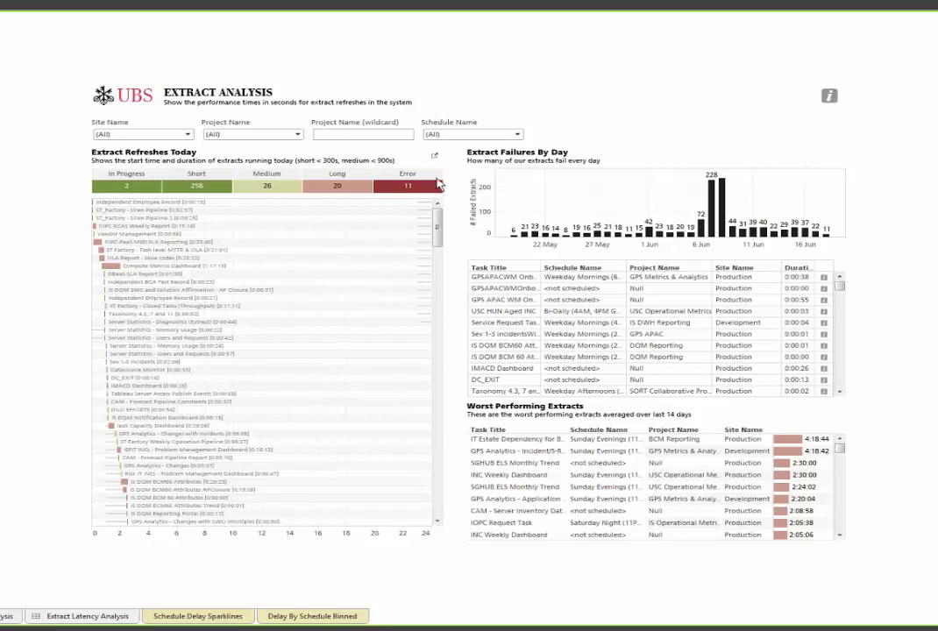
{"action": "left_click", "coordinate": [355, 189]}
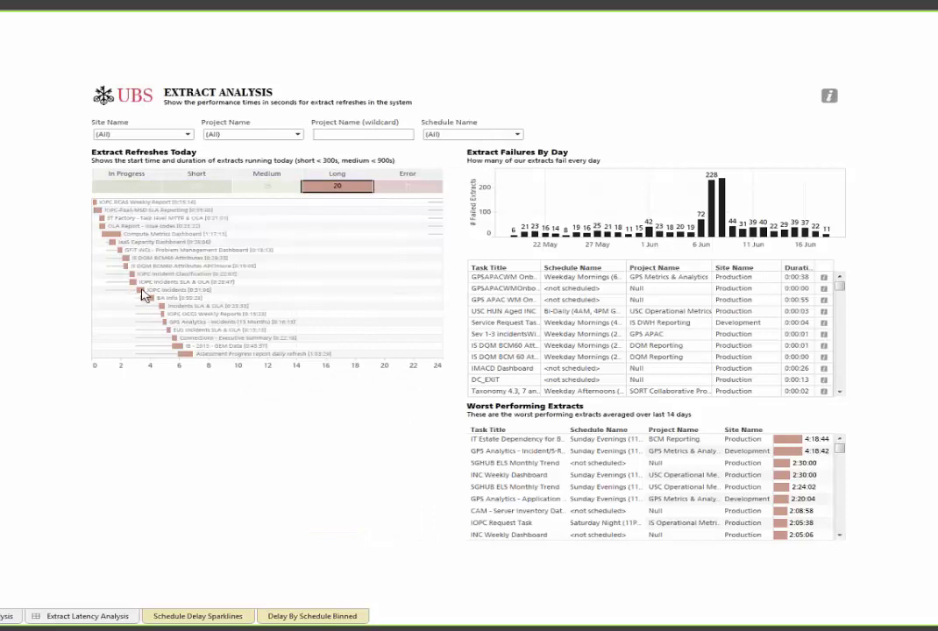
{"action": "left_click", "coordinate": [361, 188]}
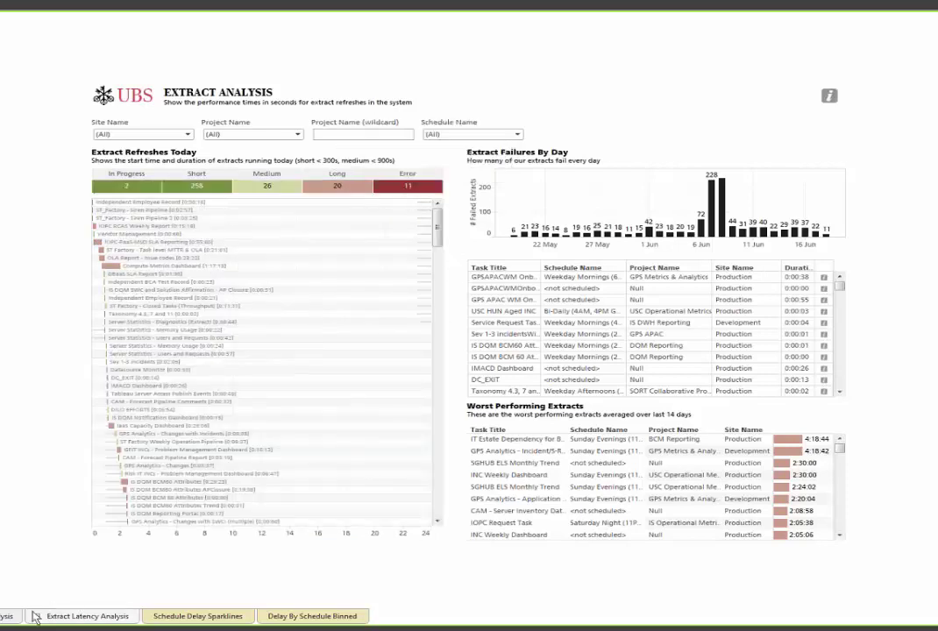
{"action": "left_click", "coordinate": [4, 619]}
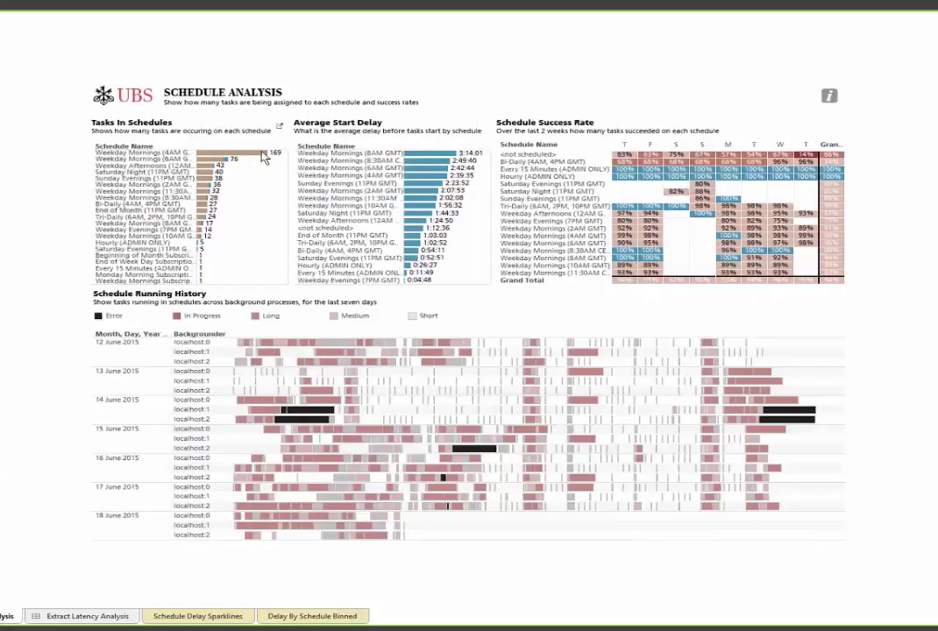
Step: Bring up the Capacity Management workbook and show its dashboard in Presentation Mode
{"action": "mouse_move", "coordinate": [232, 154]}
{"action": "key", "text": "alt+Tab"}
{"action": "key", "text": "alt+Tab"}
{"action": "key", "text": "alt+Tab"}
{"action": "key", "text": "alt+Tab"}
{"action": "key", "text": "alt+Tab"}
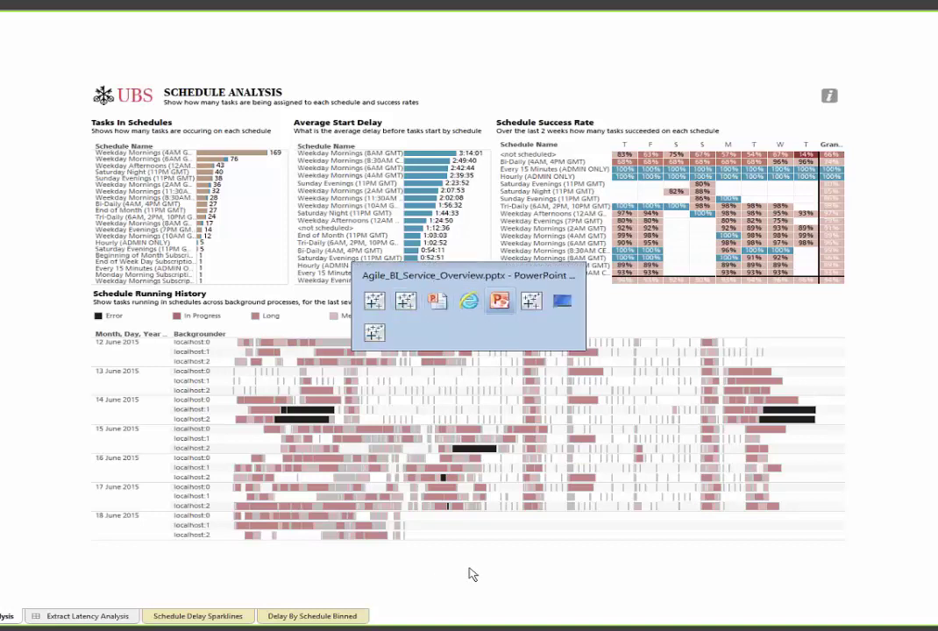
{"action": "key", "text": "alt+Tab"}
{"action": "key", "text": "alt+Tab"}
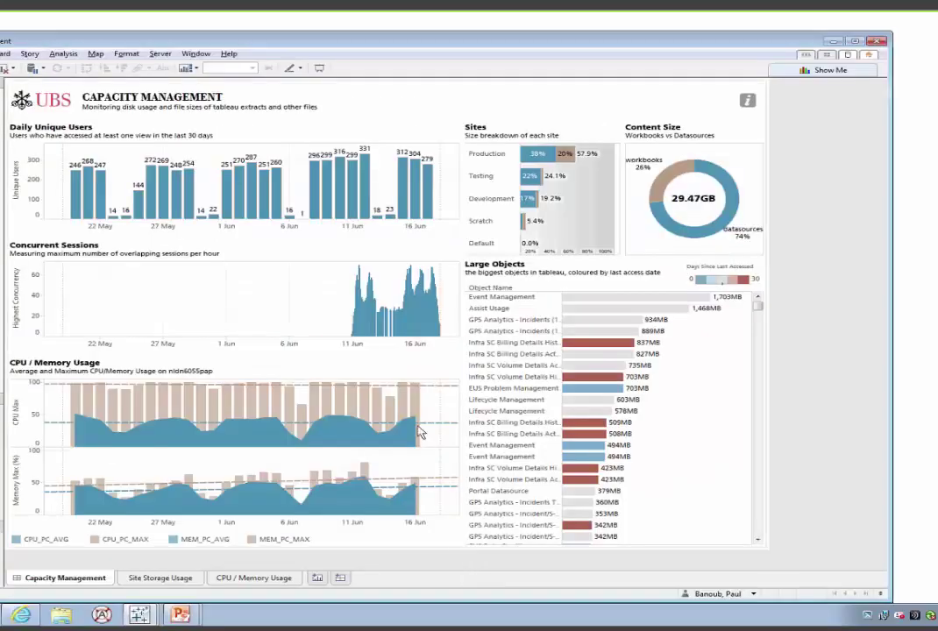
{"action": "left_click", "coordinate": [319, 68]}
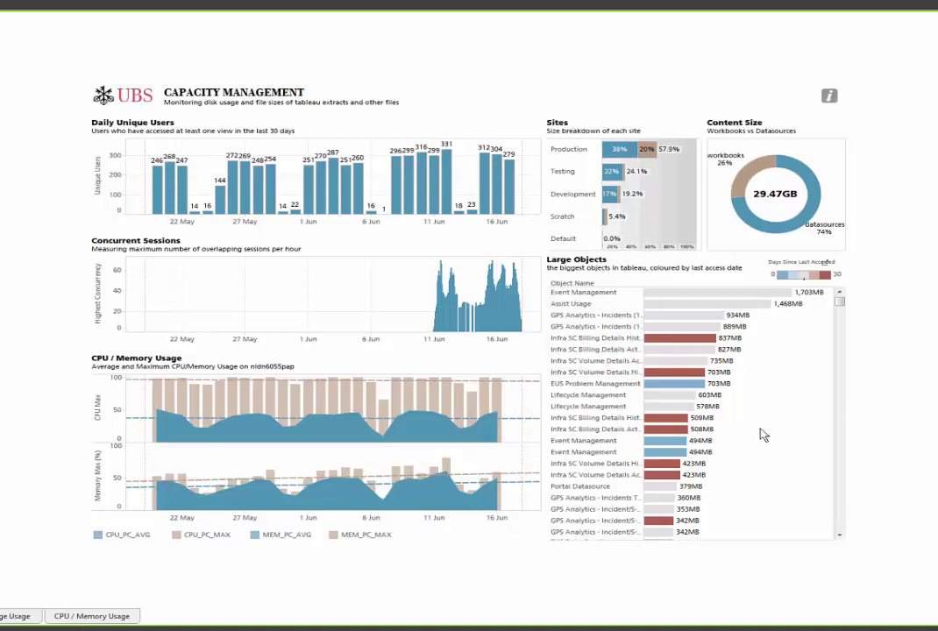
{"action": "mouse_move", "coordinate": [673, 434]}
Step: In User Access Overview, break Users By Location down by Region, then Country, then back to Region
{"action": "key", "text": "alt+Tab"}
{"action": "key", "text": "alt+Tab"}
{"action": "key", "text": "alt+Tab"}
{"action": "key", "text": "alt+Tab"}
{"action": "key", "text": "alt+Tab"}
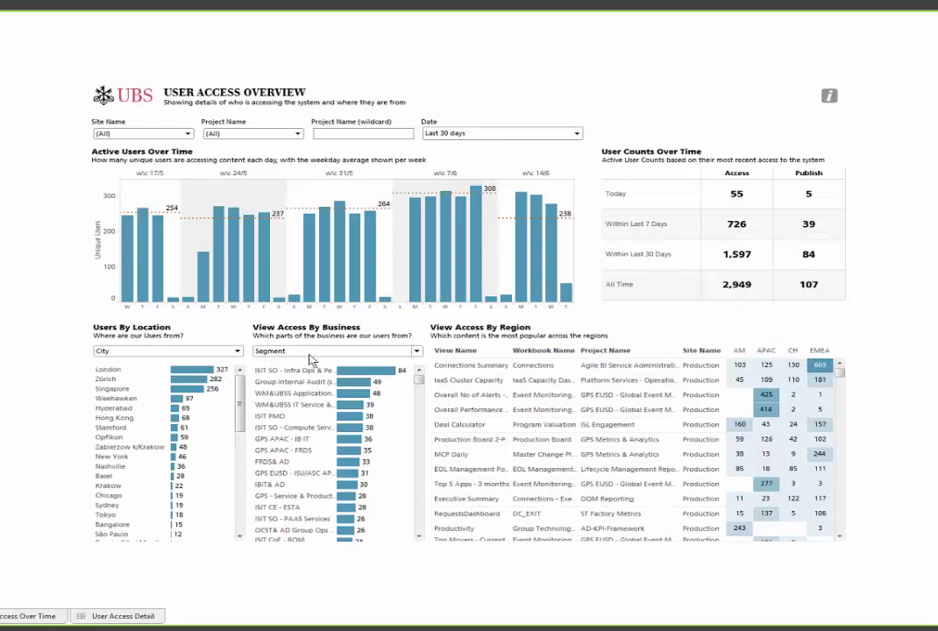
{"action": "left_click", "coordinate": [236, 352]}
{"action": "left_click", "coordinate": [131, 359]}
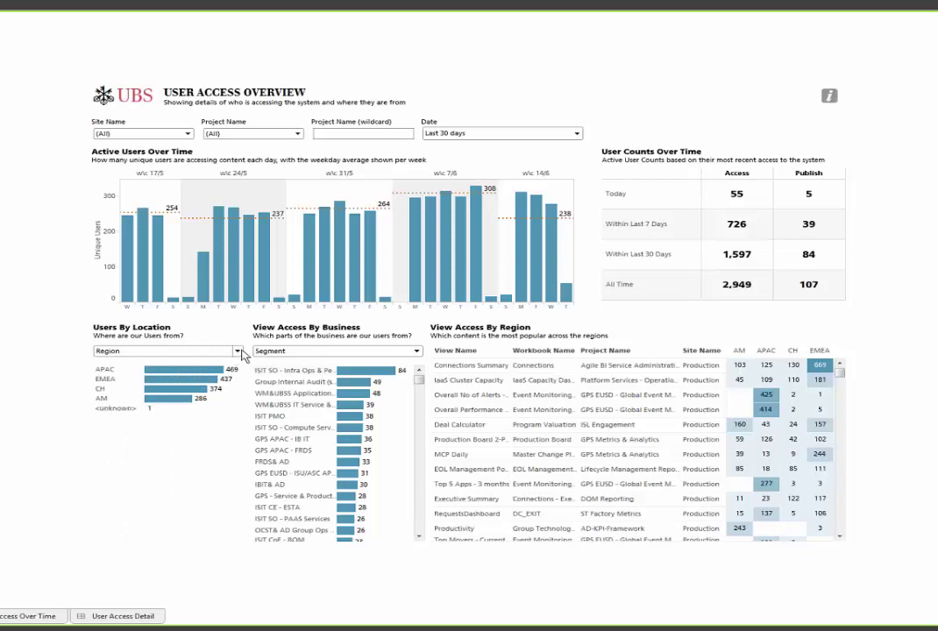
{"action": "left_click", "coordinate": [237, 352]}
{"action": "left_click", "coordinate": [194, 372]}
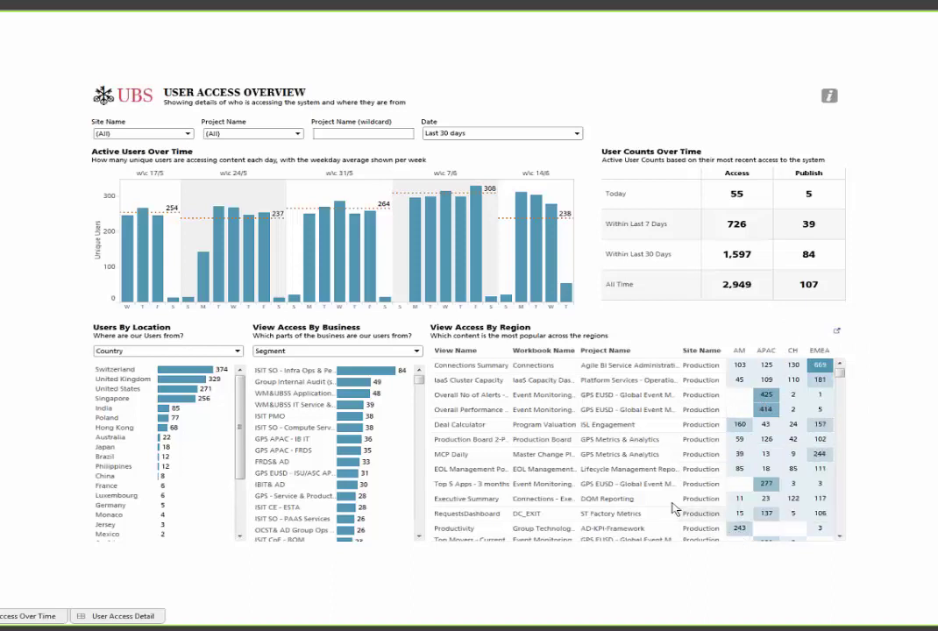
{"action": "left_click", "coordinate": [180, 352]}
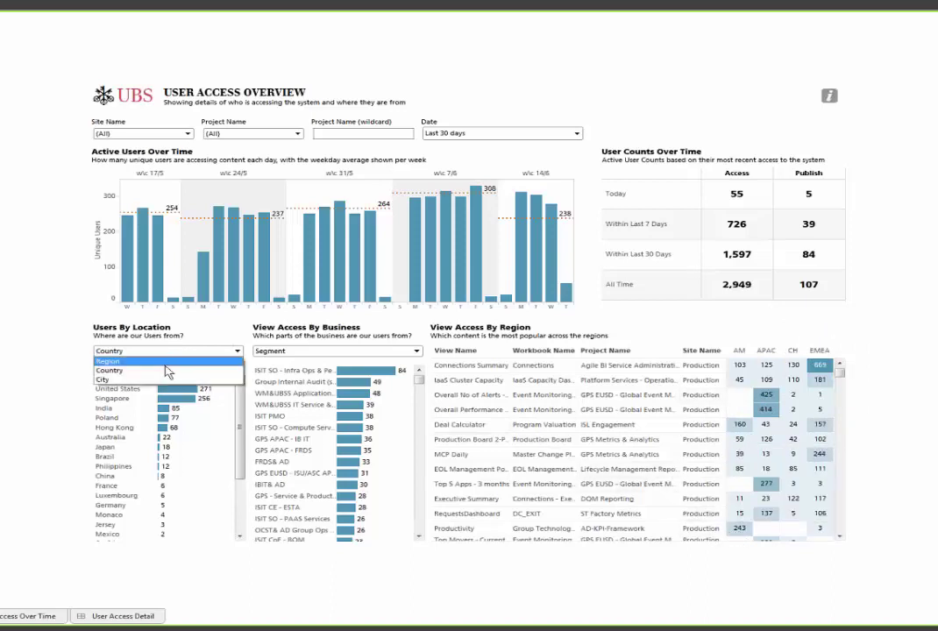
{"action": "left_click", "coordinate": [144, 361]}
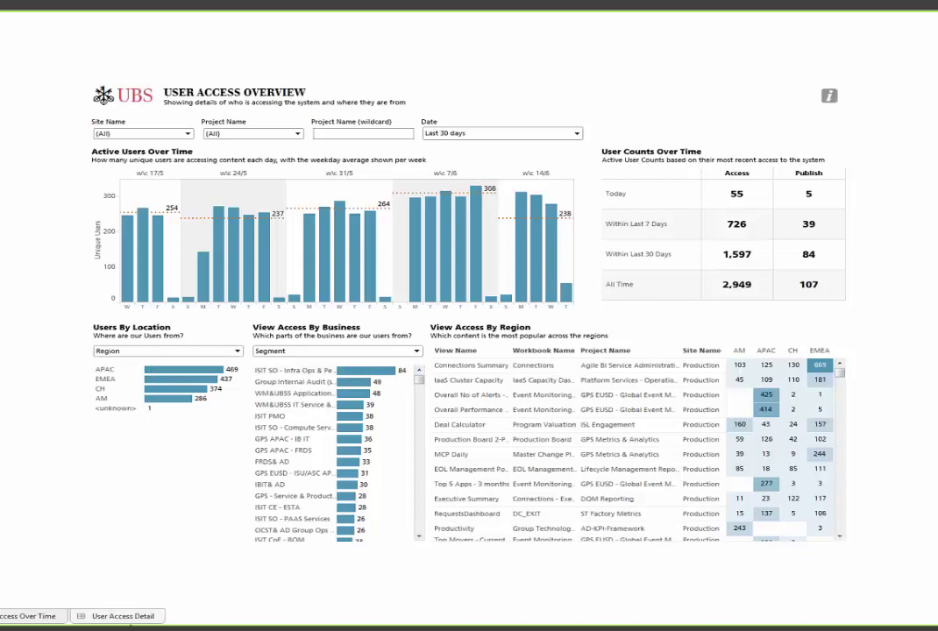
Step: Open the User Access Detail sheet, scroll down, and open the access-frequency filter choices
{"action": "left_click", "coordinate": [126, 617]}
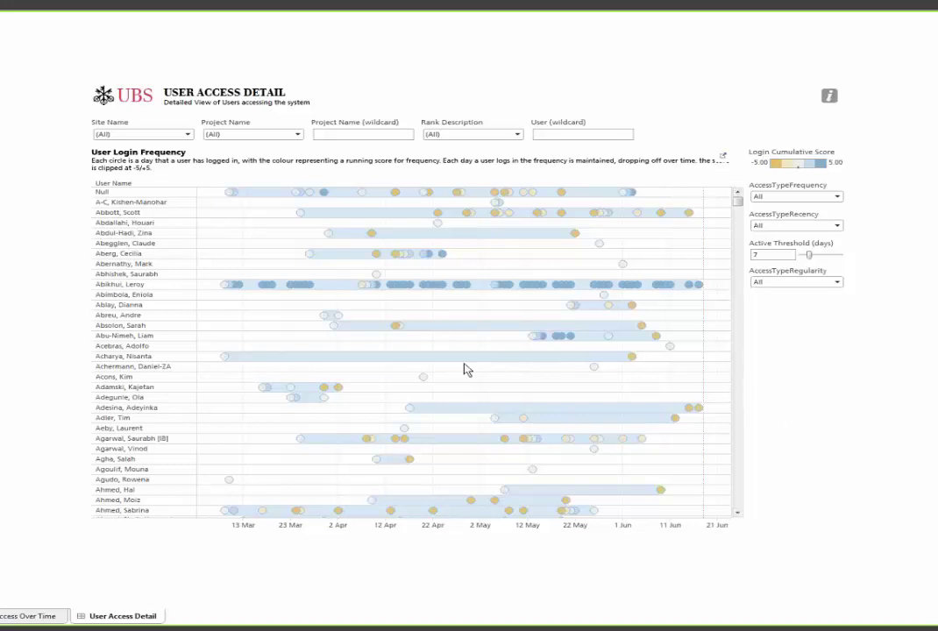
{"action": "scroll", "coordinate": [739, 516], "scroll_direction": "down", "scroll_amount": 3}
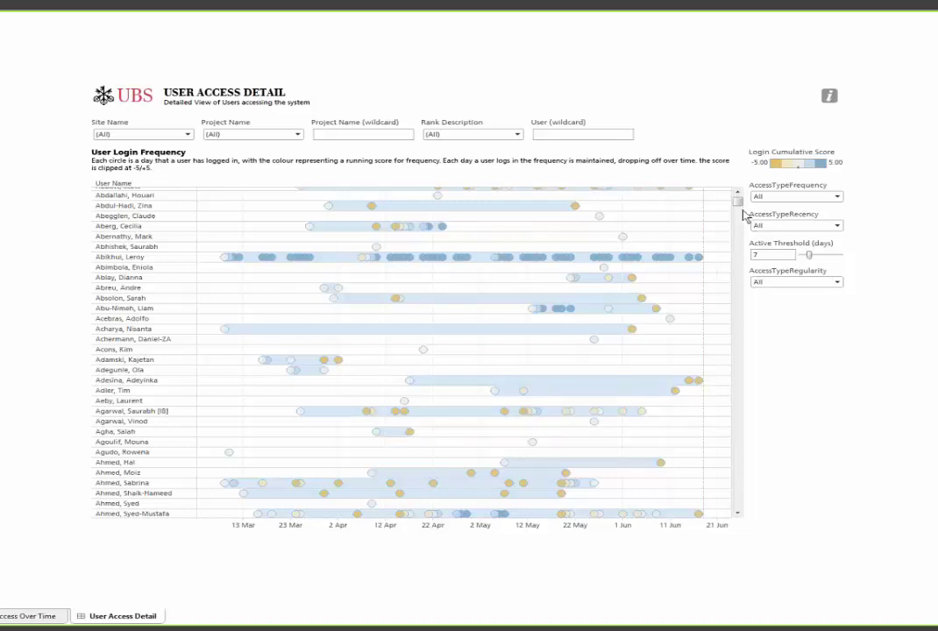
{"action": "left_click", "coordinate": [832, 197]}
Step: Set the AccessTypeFrequency filter to Frequent and scroll through the user list
{"action": "left_click", "coordinate": [781, 214]}
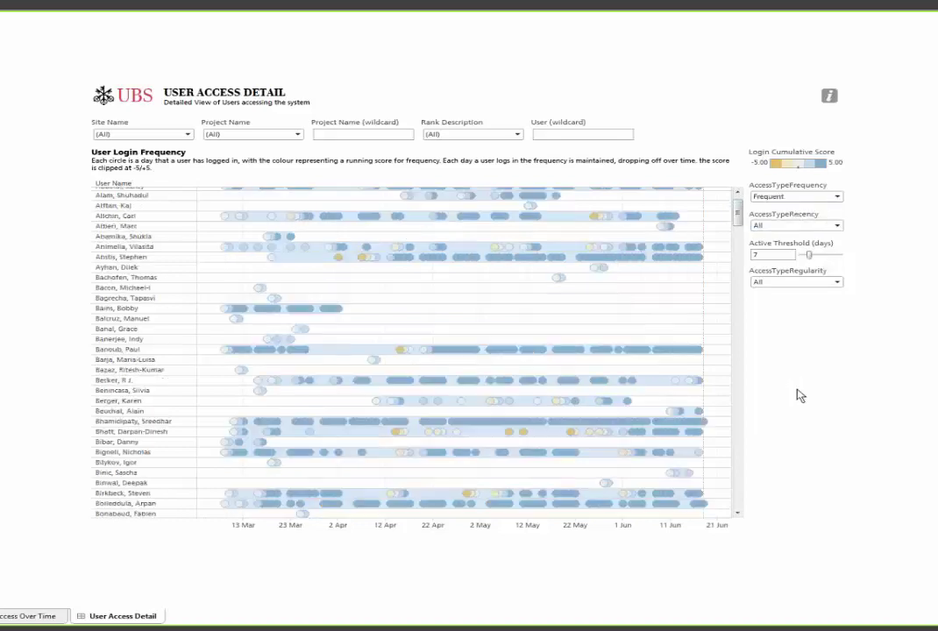
{"action": "left_click_drag", "start_coordinate": [736, 212], "coordinate": [737, 271]}
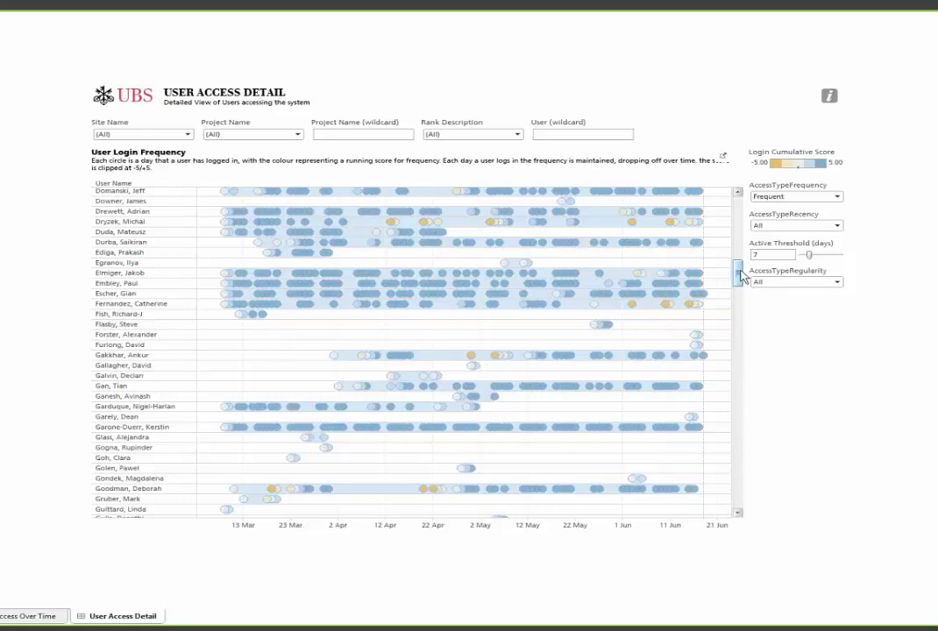
{"action": "left_click_drag", "start_coordinate": [740, 275], "coordinate": [739, 361]}
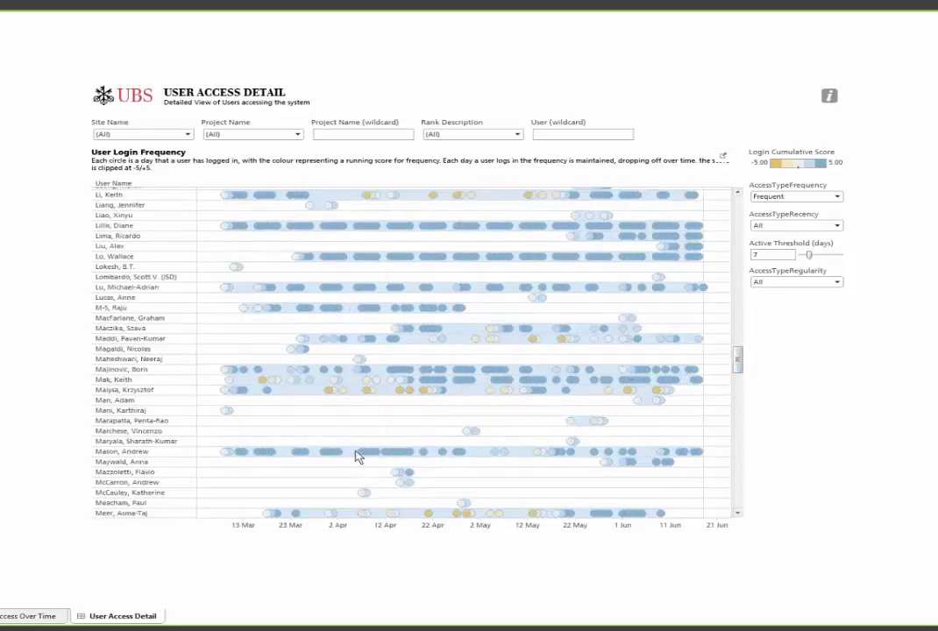
{"action": "left_click_drag", "start_coordinate": [737, 371], "coordinate": [739, 395]}
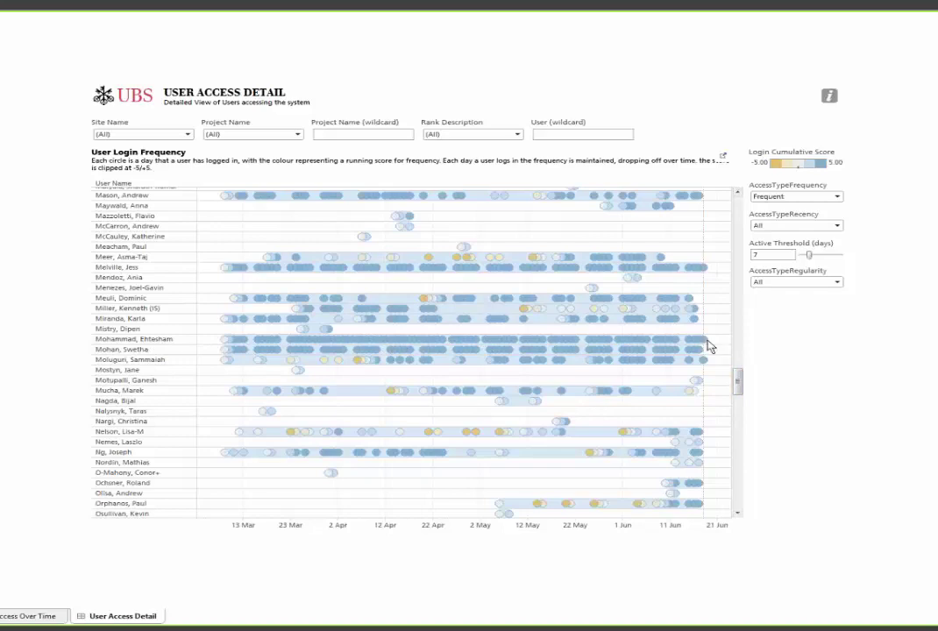
{"action": "mouse_move", "coordinate": [566, 367]}
{"action": "mouse_move", "coordinate": [737, 389]}
{"action": "left_mouse_down"}
{"action": "mouse_move", "coordinate": [741, 421]}
{"action": "mouse_move", "coordinate": [739, 383]}
{"action": "left_mouse_up"}
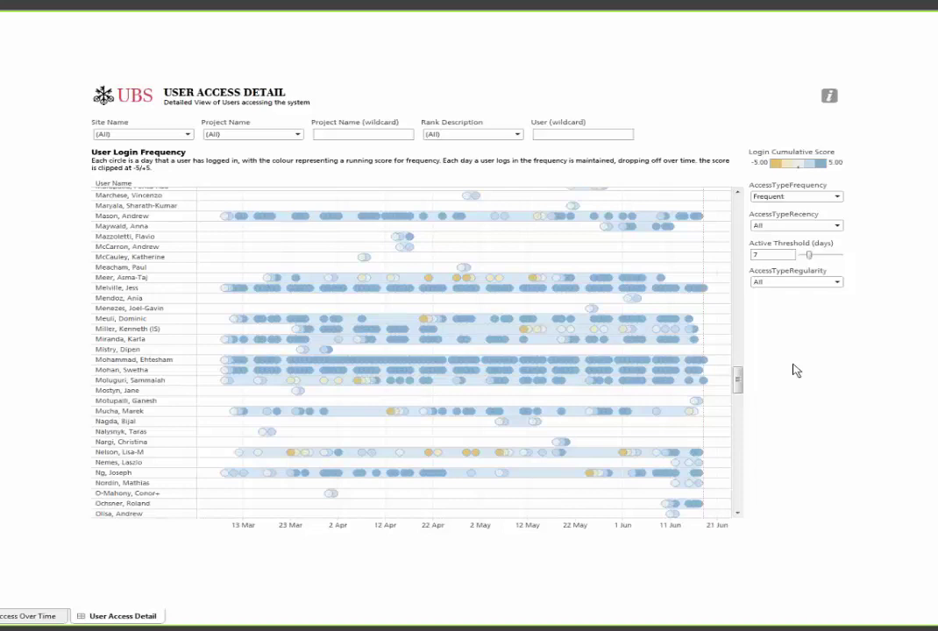
Step: Exit Tableau's full-screen presentation view to get back to the browser
{"action": "key", "text": "Escape"}
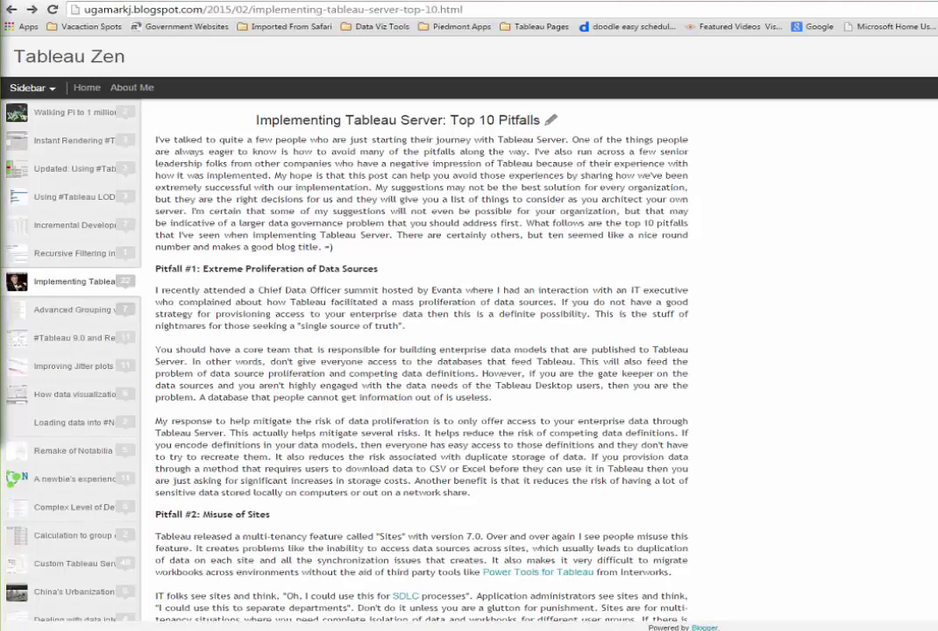
{"action": "scroll", "coordinate": [421, 351], "scroll_direction": "down", "scroll_amount": 1}
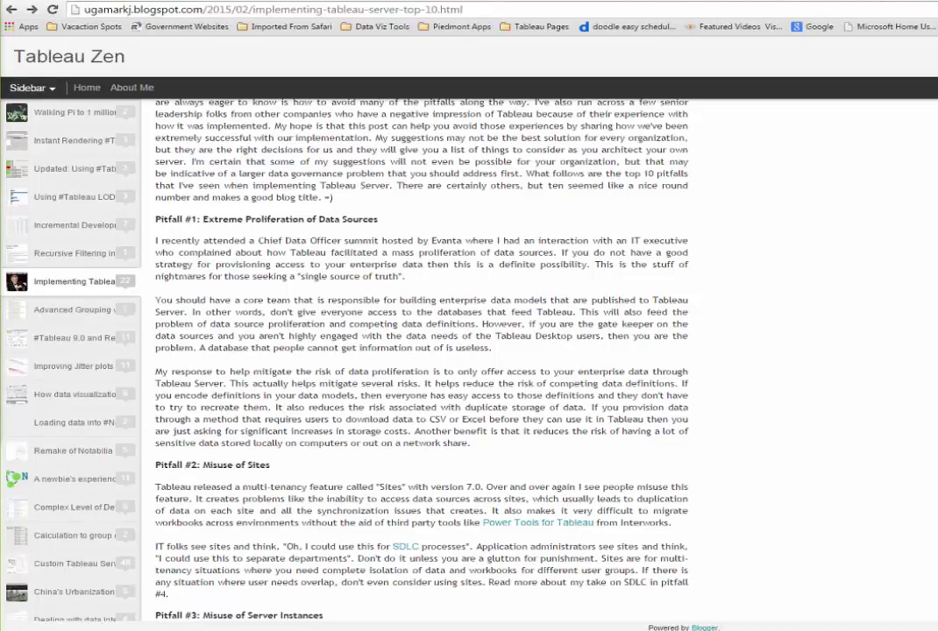
Step: Scroll the Tableau Zen post down to Pitfall #2: Misuse of Sites
{"action": "scroll", "coordinate": [688, 362], "scroll_direction": "down", "scroll_amount": 2}
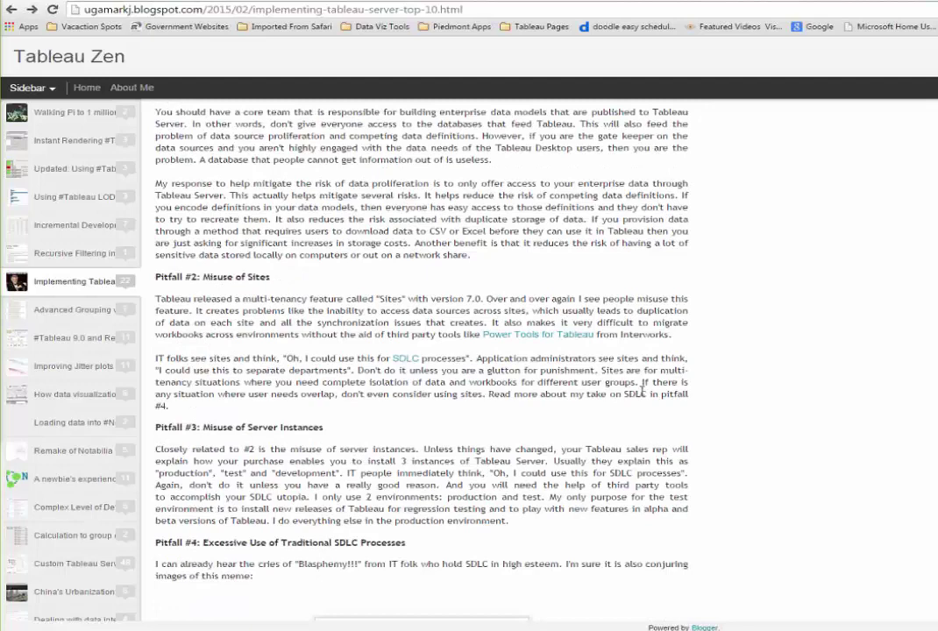
{"action": "scroll", "coordinate": [643, 392], "scroll_direction": "down", "scroll_amount": 1}
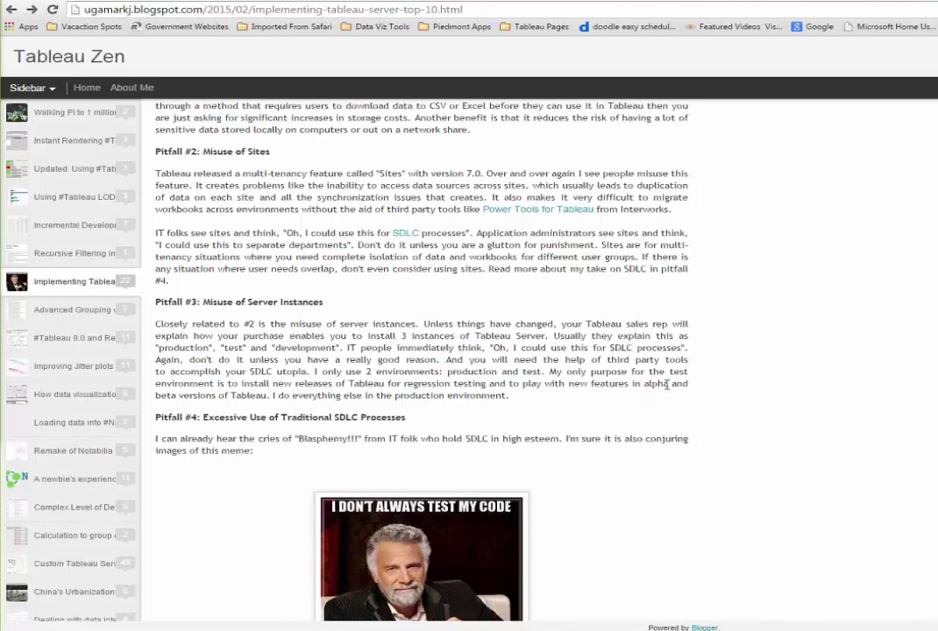
Step: Scroll past the SDLC meme until Pitfall #6: Poor Data Modeling Strategy tops the page
{"action": "scroll", "coordinate": [664, 385], "scroll_direction": "down", "scroll_amount": 1}
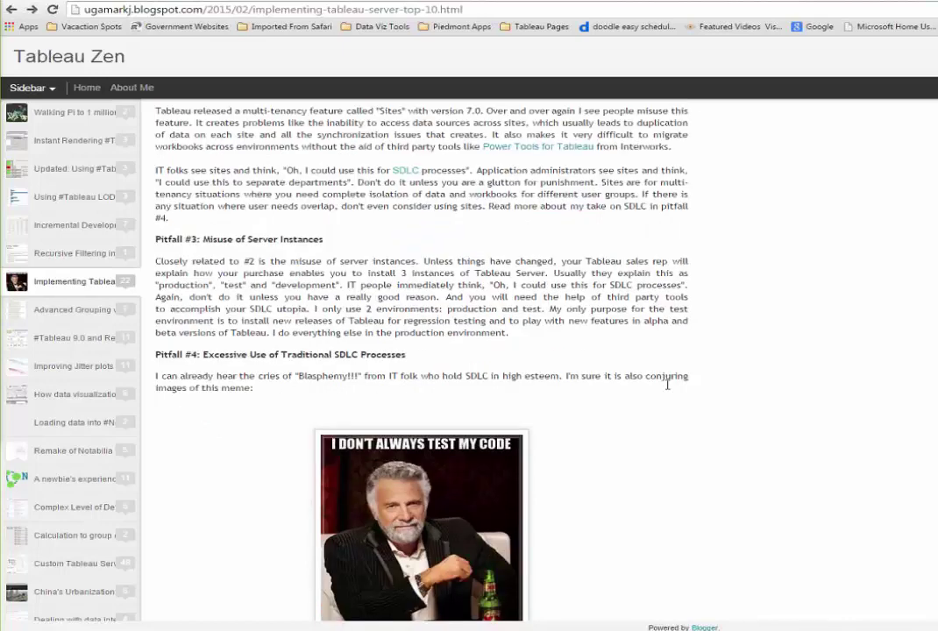
{"action": "scroll", "coordinate": [667, 385], "scroll_direction": "down", "scroll_amount": 1}
{"action": "scroll", "coordinate": [669, 389], "scroll_direction": "down", "scroll_amount": 1}
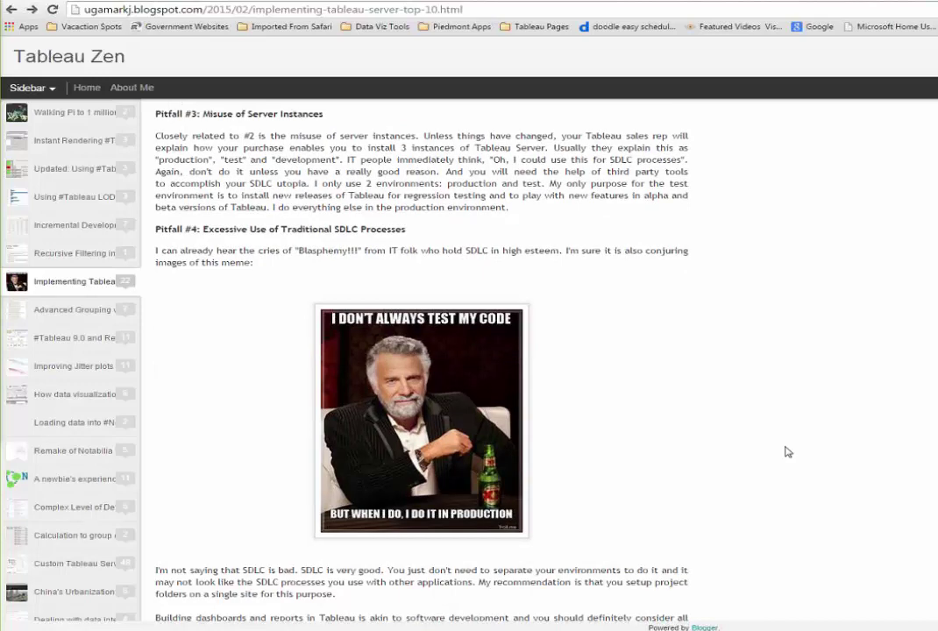
{"action": "scroll", "coordinate": [768, 474], "scroll_direction": "down", "scroll_amount": 1}
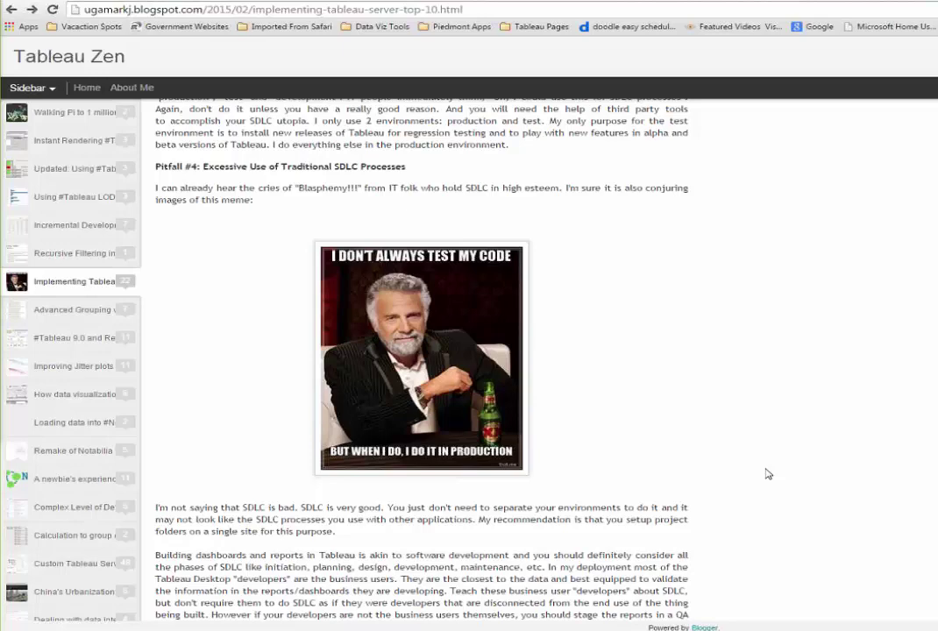
{"action": "scroll", "coordinate": [768, 475], "scroll_direction": "down", "scroll_amount": 4}
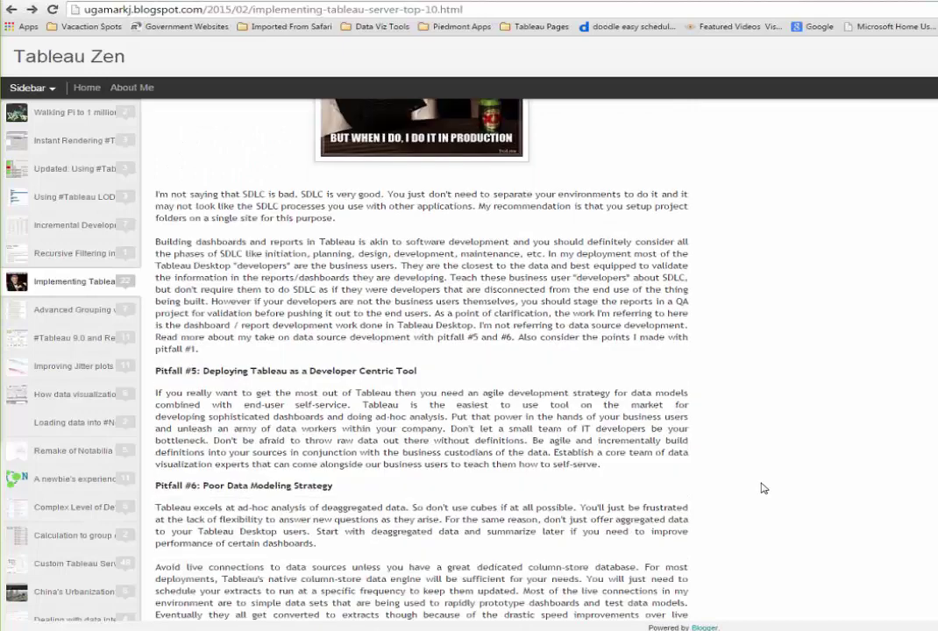
{"action": "scroll", "coordinate": [763, 488], "scroll_direction": "down", "scroll_amount": 1}
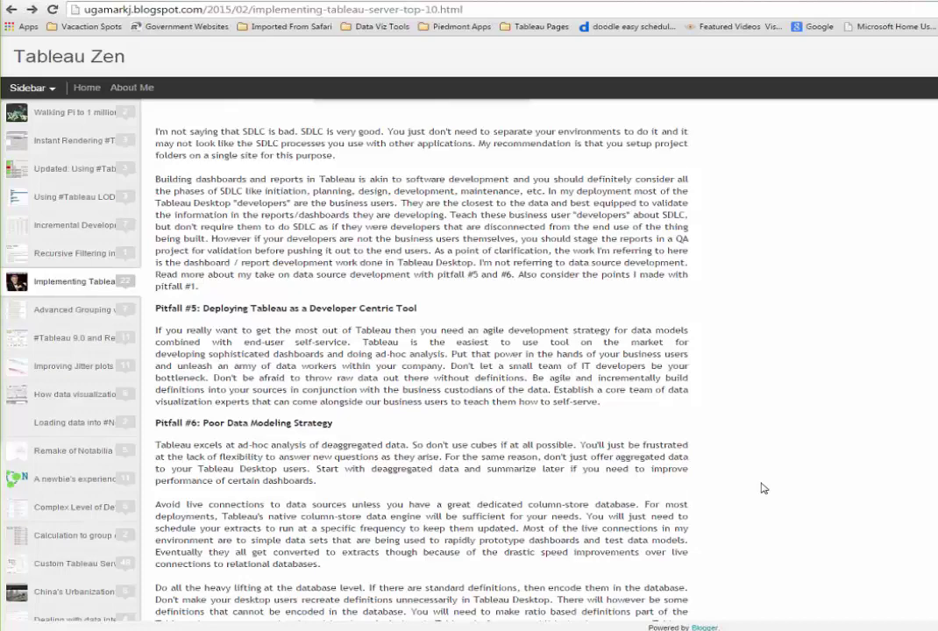
{"action": "scroll", "coordinate": [761, 491], "scroll_direction": "down", "scroll_amount": 3}
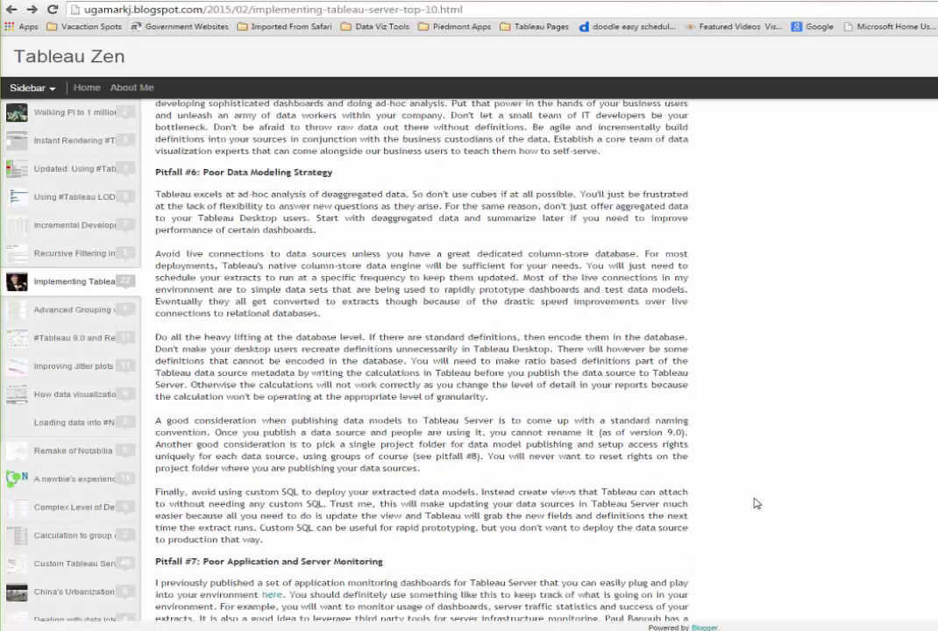
{"action": "scroll", "coordinate": [757, 503], "scroll_direction": "down", "scroll_amount": 1}
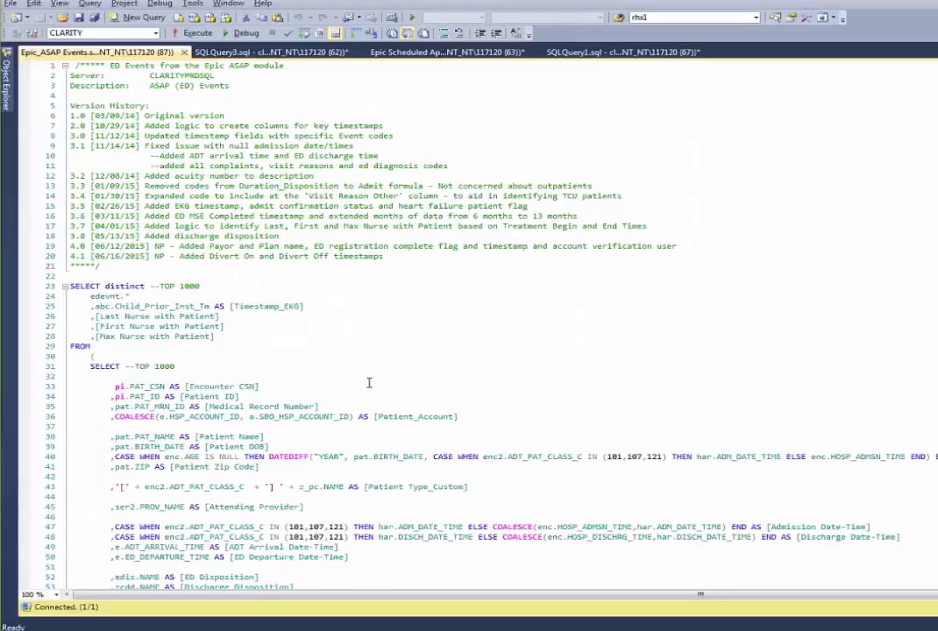
Step: Scroll down through the long Clarity SQL query in SSMS, then back up
{"action": "scroll", "coordinate": [368, 381], "scroll_direction": "down", "scroll_amount": 13}
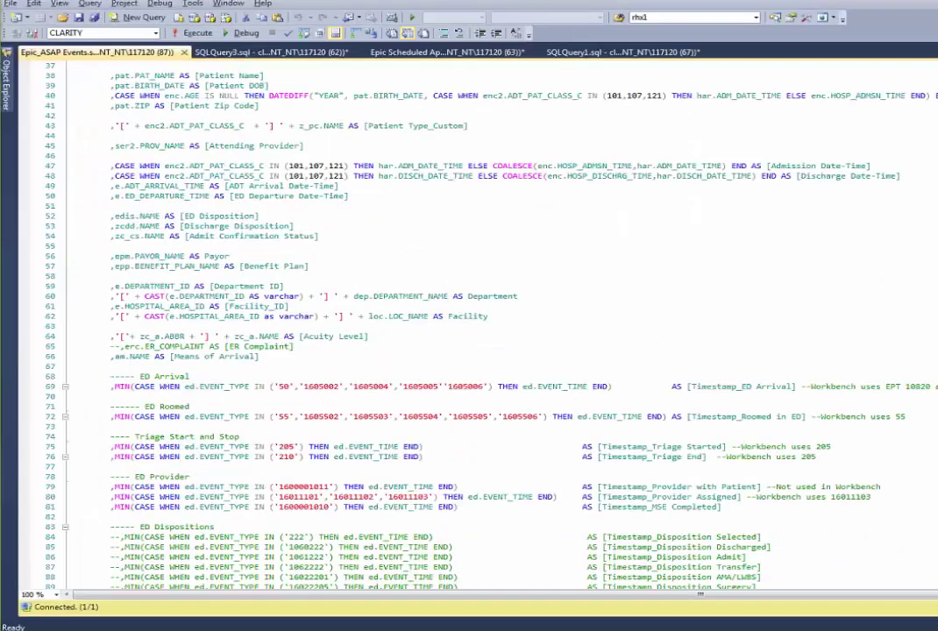
{"action": "scroll", "coordinate": [410, 272], "scroll_direction": "down", "scroll_amount": 20}
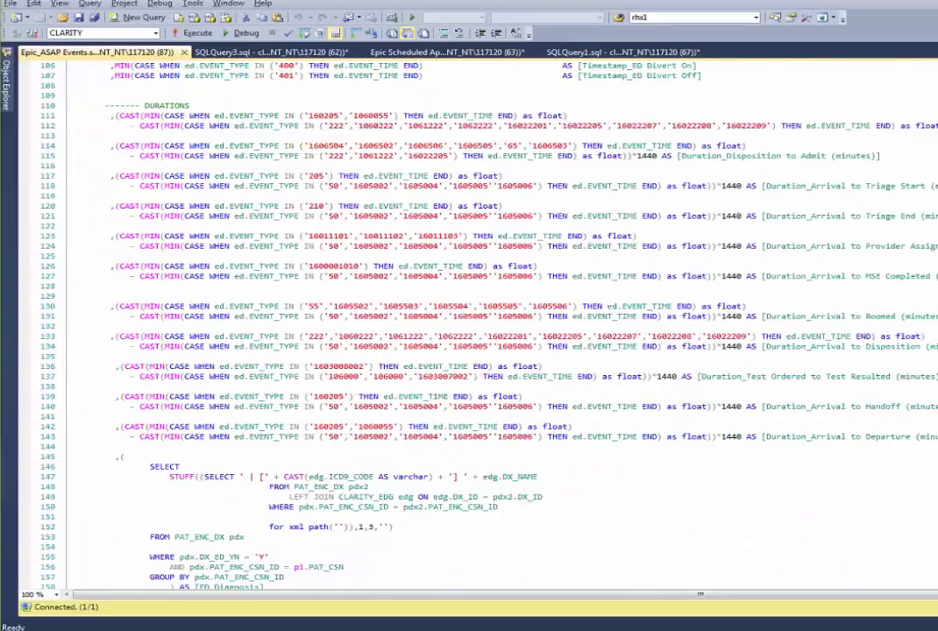
{"action": "scroll", "coordinate": [469, 325], "scroll_direction": "down", "scroll_amount": 20}
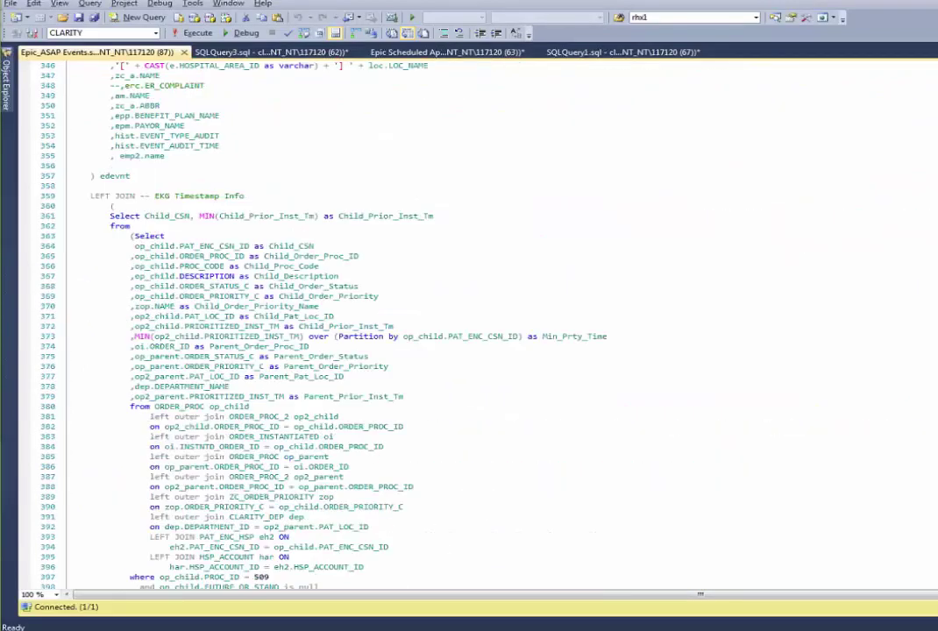
{"action": "scroll", "coordinate": [469, 324], "scroll_direction": "down", "scroll_amount": 5}
{"action": "scroll", "coordinate": [469, 324], "scroll_direction": "up", "scroll_amount": 20}
{"action": "scroll", "coordinate": [469, 325], "scroll_direction": "up", "scroll_amount": 20}
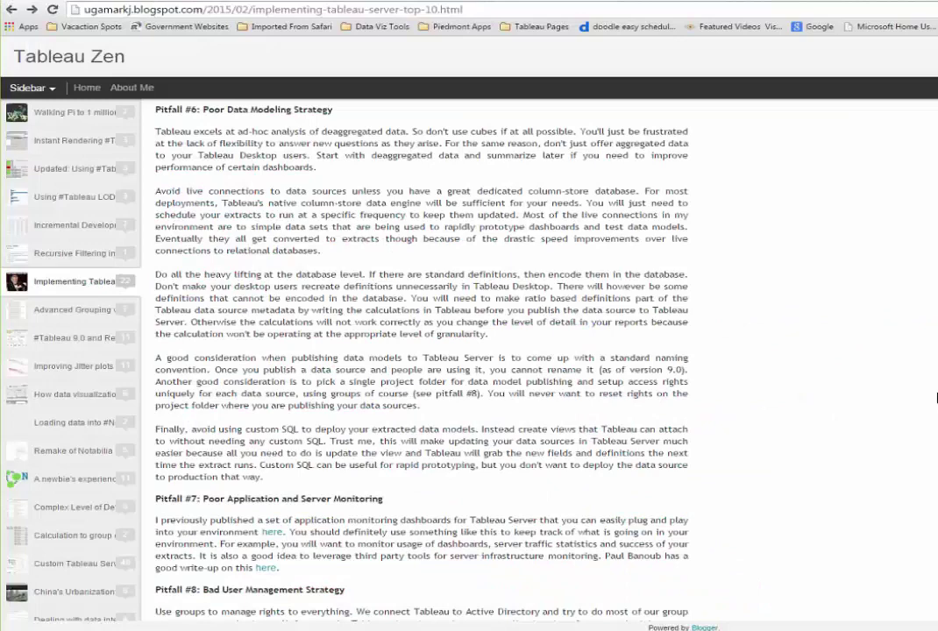
Step: Bring Pitfall #7: Poor Application and Server Monitoring into view and the blog window forward
{"action": "scroll", "coordinate": [380, 346], "scroll_direction": "down", "scroll_amount": 1}
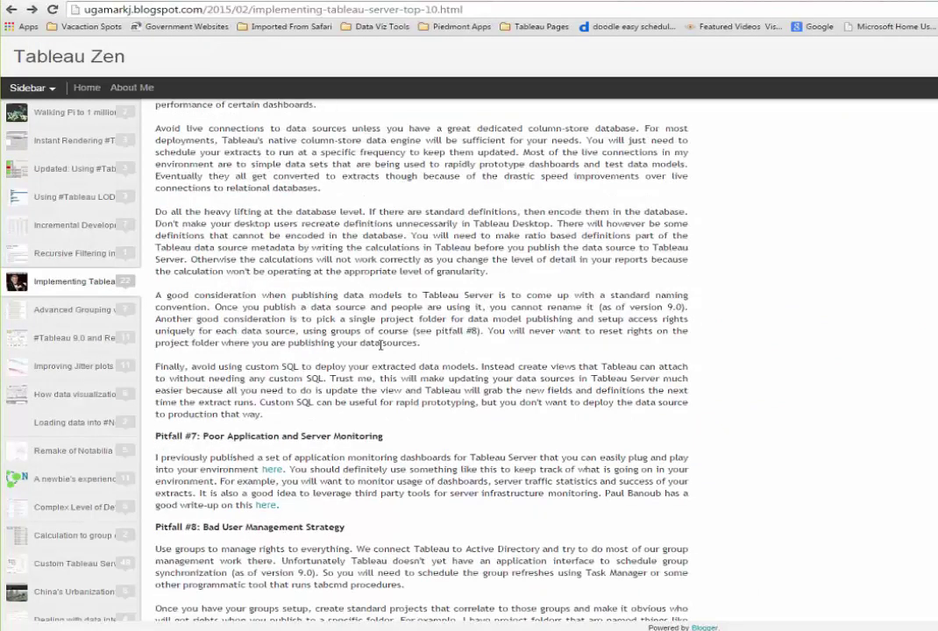
{"action": "scroll", "coordinate": [381, 346], "scroll_direction": "down", "scroll_amount": 4}
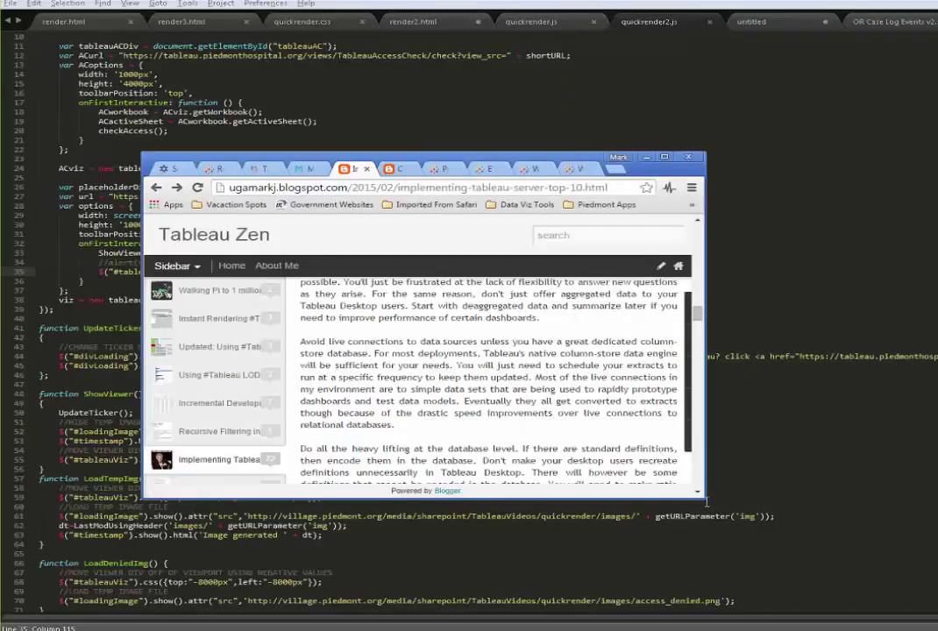
{"action": "left_click", "coordinate": [698, 494]}
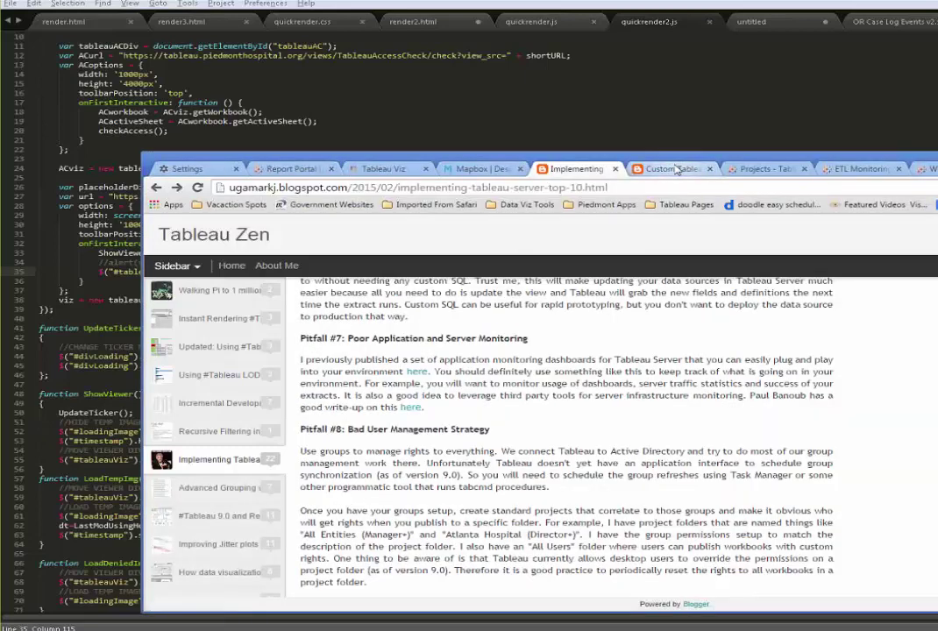
{"action": "left_click", "coordinate": [676, 168]}
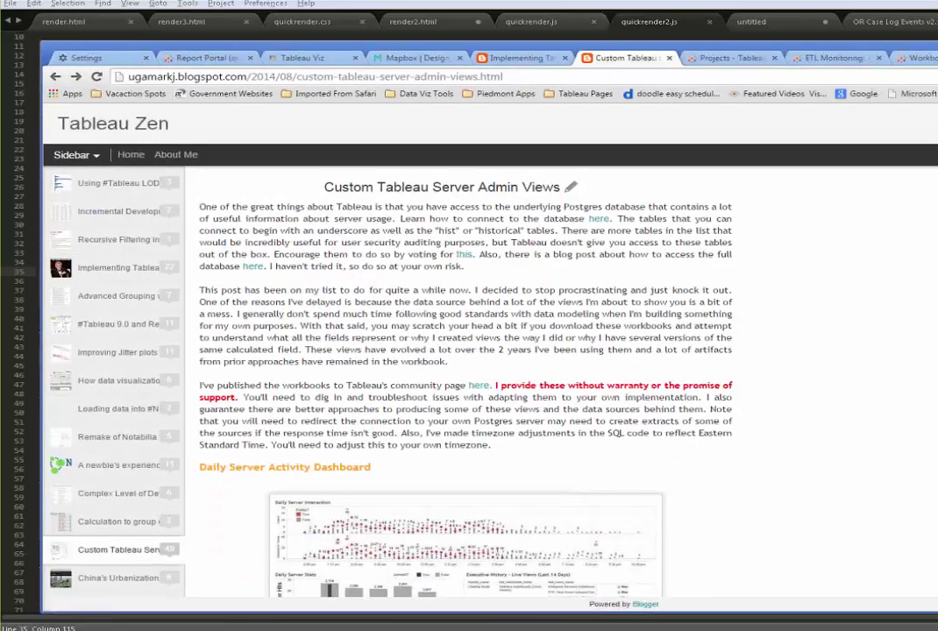
{"action": "scroll", "coordinate": [465, 377], "scroll_direction": "down", "scroll_amount": 4}
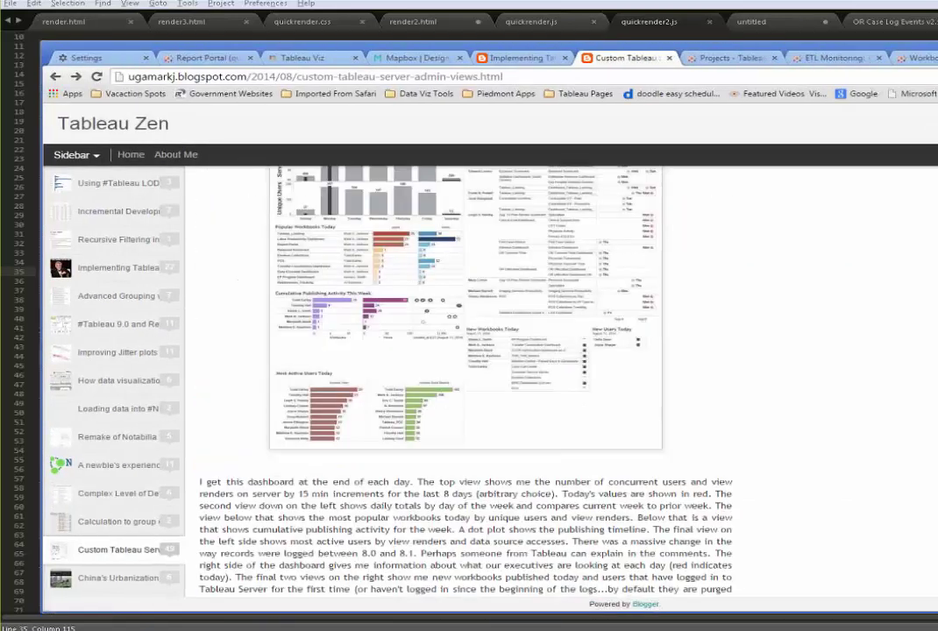
{"action": "scroll", "coordinate": [464, 377], "scroll_direction": "up", "scroll_amount": 1}
{"action": "scroll", "coordinate": [465, 377], "scroll_direction": "down", "scroll_amount": 2}
{"action": "scroll", "coordinate": [465, 377], "scroll_direction": "down", "scroll_amount": 4}
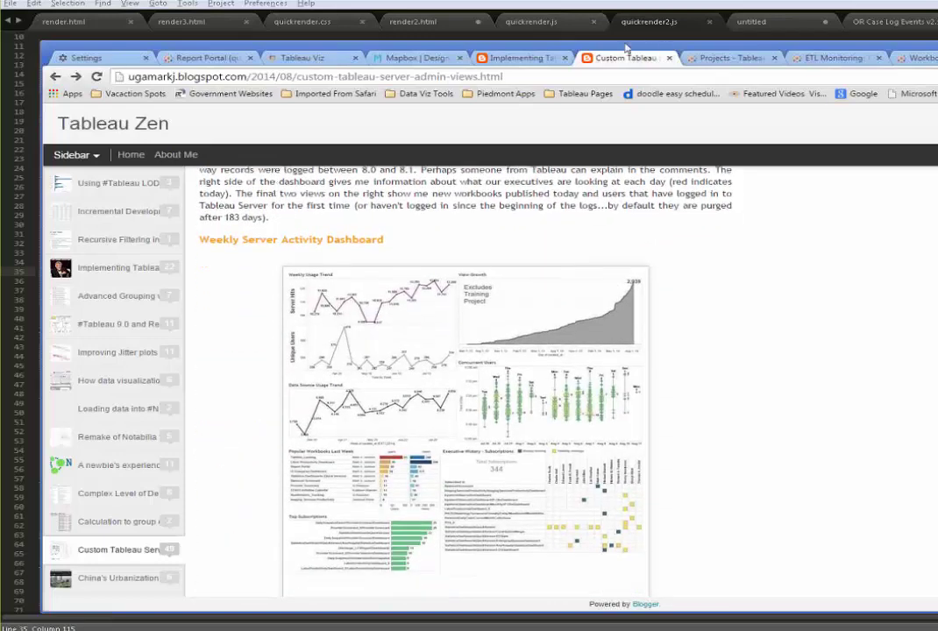
{"action": "left_click", "coordinate": [517, 58]}
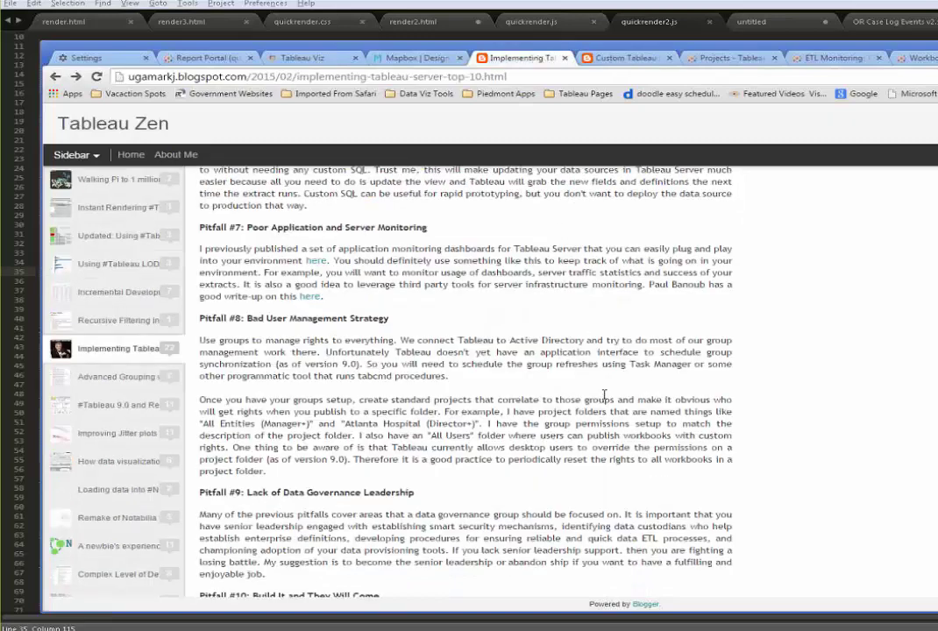
Step: Scroll the post down to show Pitfalls #8 through #10, Build It and They Will Come
{"action": "scroll", "coordinate": [604, 395], "scroll_direction": "down", "scroll_amount": 1}
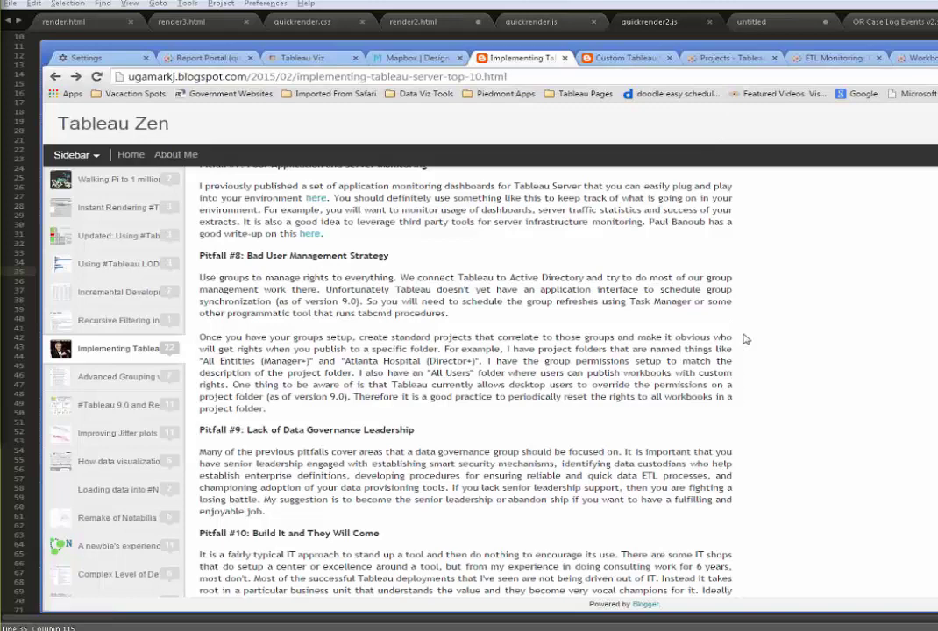
{"action": "scroll", "coordinate": [746, 340], "scroll_direction": "down", "scroll_amount": 2}
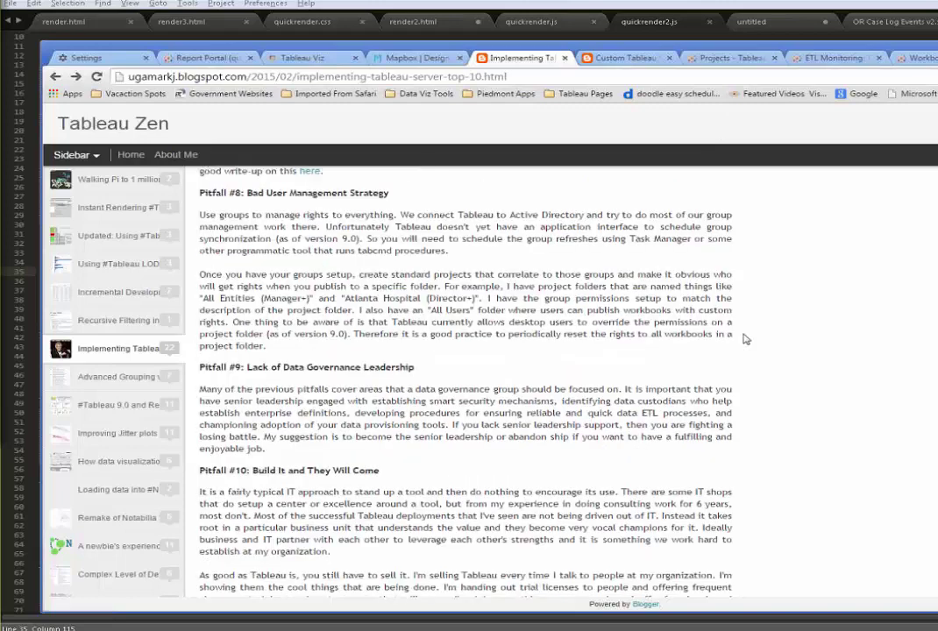
Step: Browse the Piedmont Healthcare site's 57 project cards with their permission groups and content counts
{"action": "left_click", "coordinate": [732, 58]}
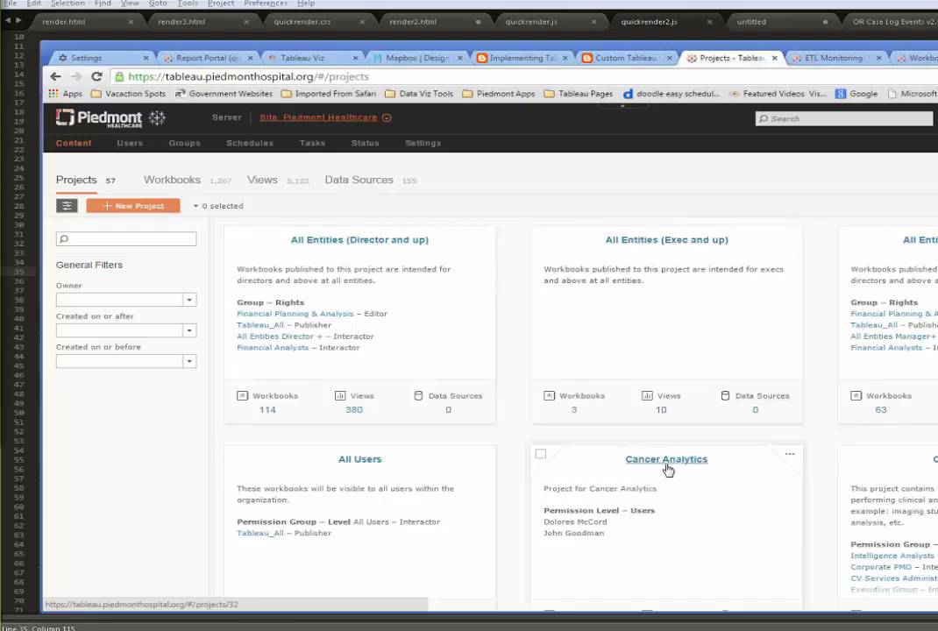
{"action": "scroll", "coordinate": [665, 469], "scroll_direction": "down", "scroll_amount": 4}
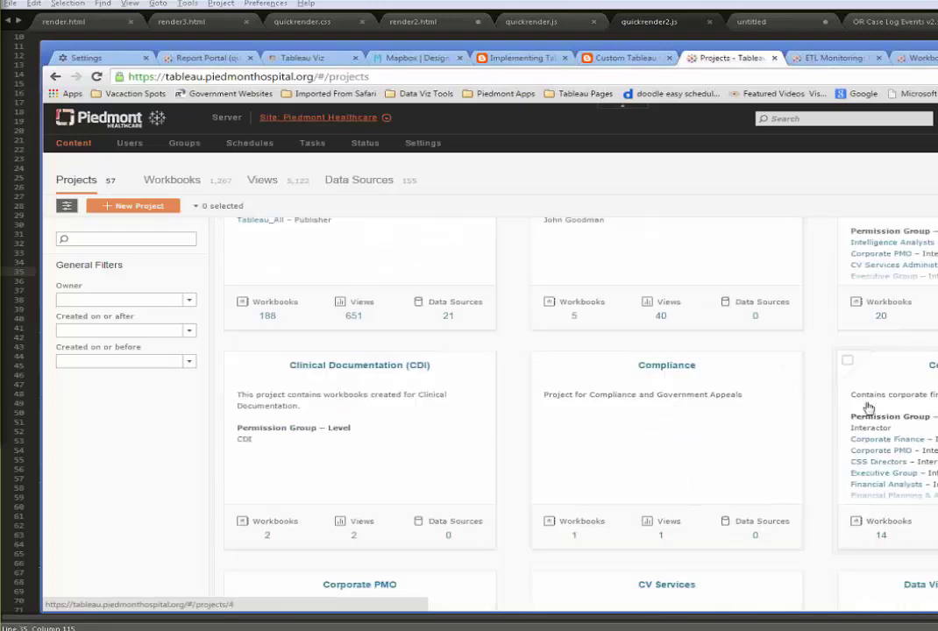
{"action": "scroll", "coordinate": [885, 394], "scroll_direction": "down", "scroll_amount": 1}
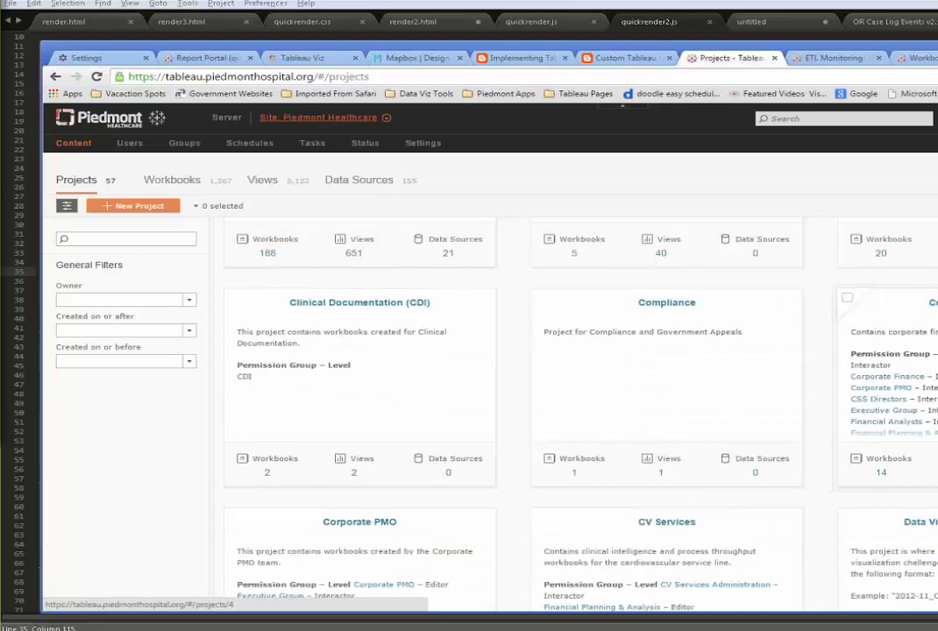
{"action": "scroll", "coordinate": [886, 394], "scroll_direction": "down", "scroll_amount": 5}
{"action": "scroll", "coordinate": [886, 394], "scroll_direction": "down", "scroll_amount": 8}
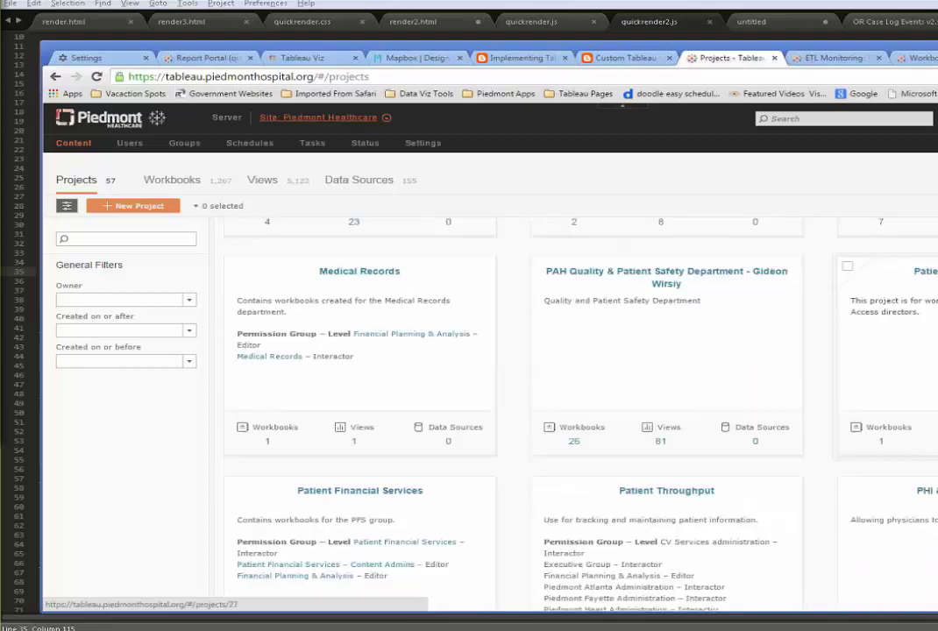
{"action": "scroll", "coordinate": [885, 395], "scroll_direction": "down", "scroll_amount": 3}
{"action": "scroll", "coordinate": [885, 395], "scroll_direction": "down", "scroll_amount": 3}
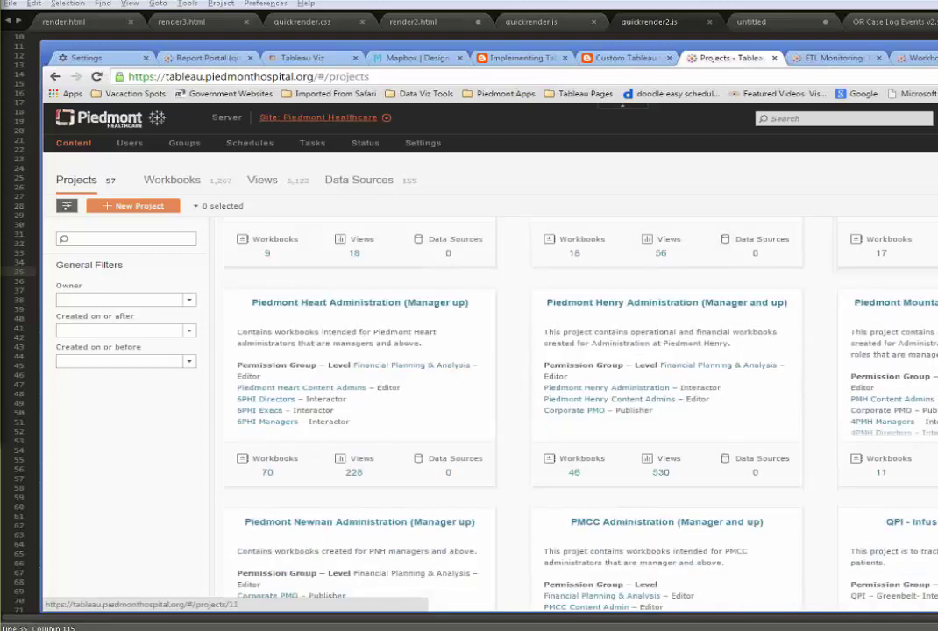
{"action": "scroll", "coordinate": [739, 247], "scroll_direction": "down", "scroll_amount": 1}
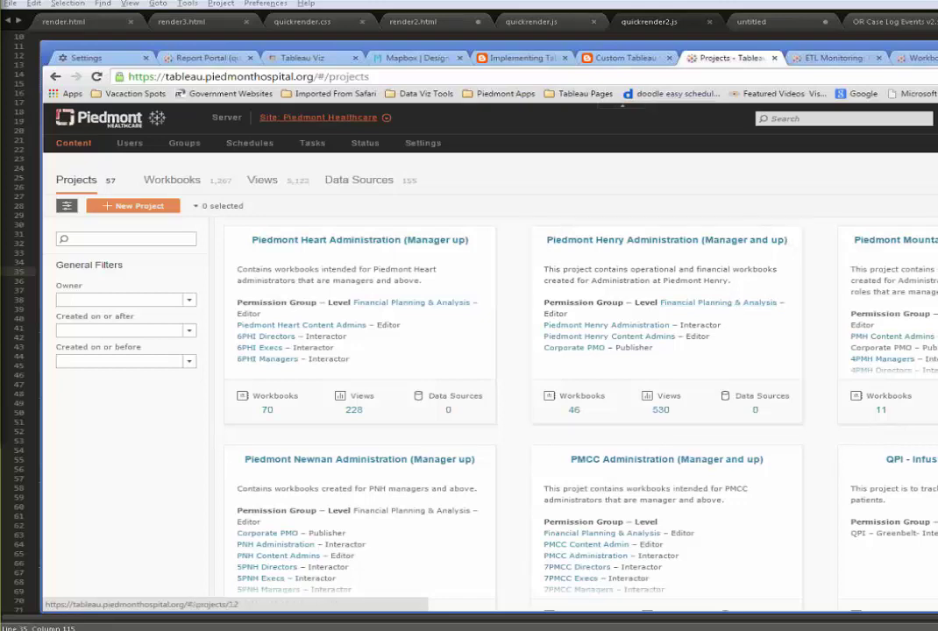
Step: Return to the Implementing Tableau article and scroll to Pitfall #10 and the Conclusion
{"action": "left_click", "coordinate": [515, 58]}
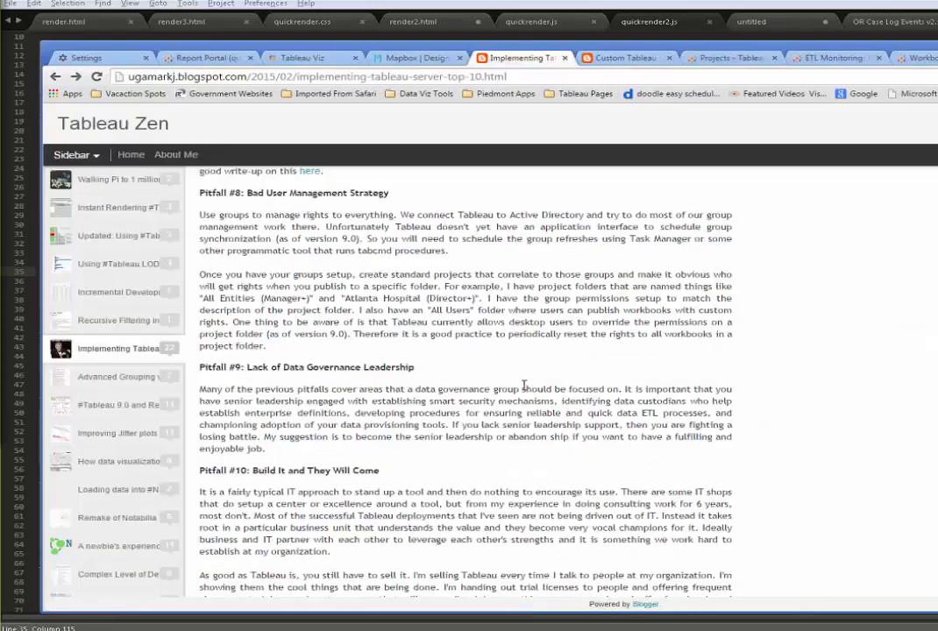
{"action": "scroll", "coordinate": [525, 385], "scroll_direction": "down", "scroll_amount": 1}
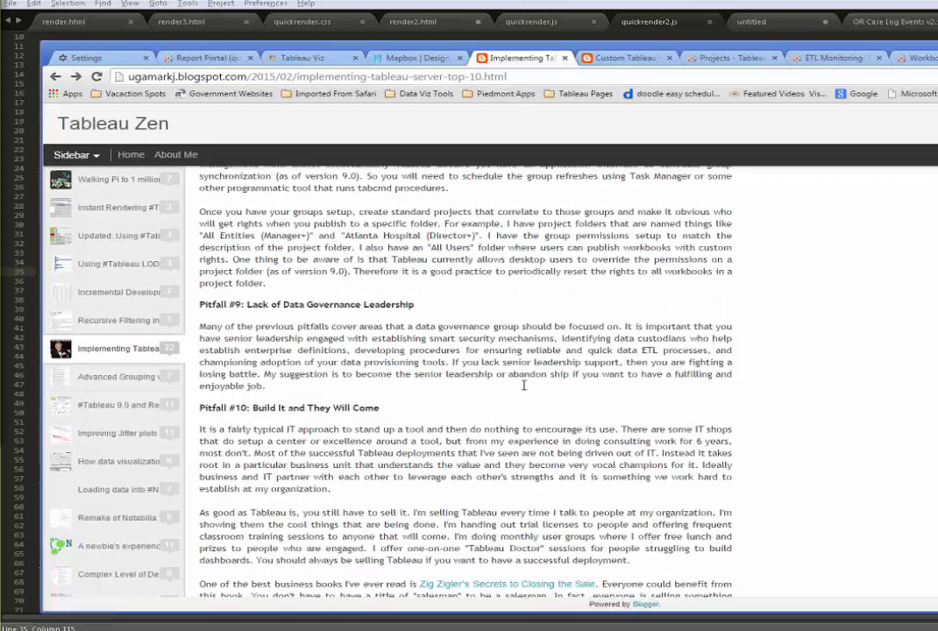
{"action": "scroll", "coordinate": [524, 386], "scroll_direction": "down", "scroll_amount": 1}
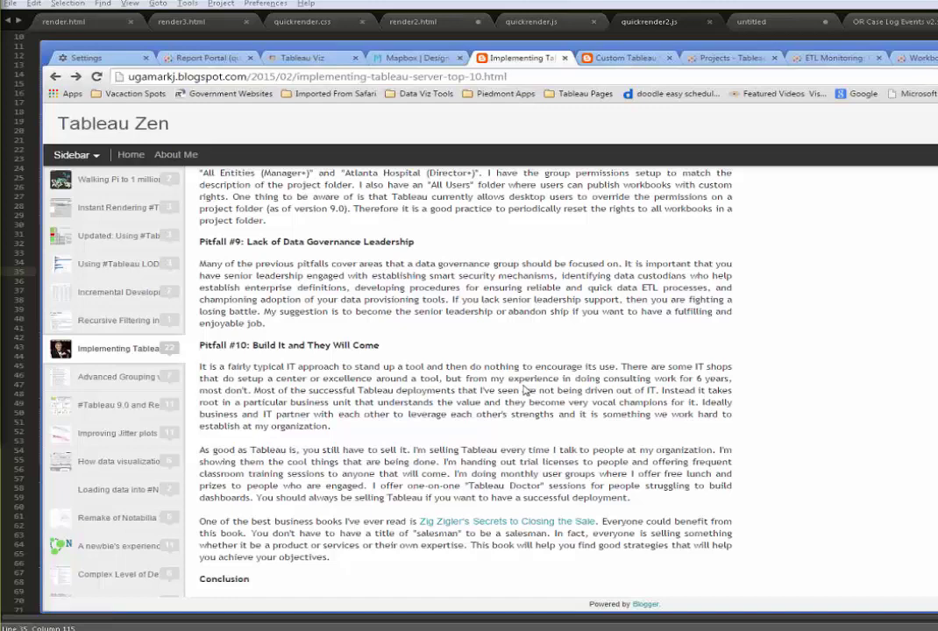
{"action": "scroll", "coordinate": [523, 387], "scroll_direction": "down", "scroll_amount": 1}
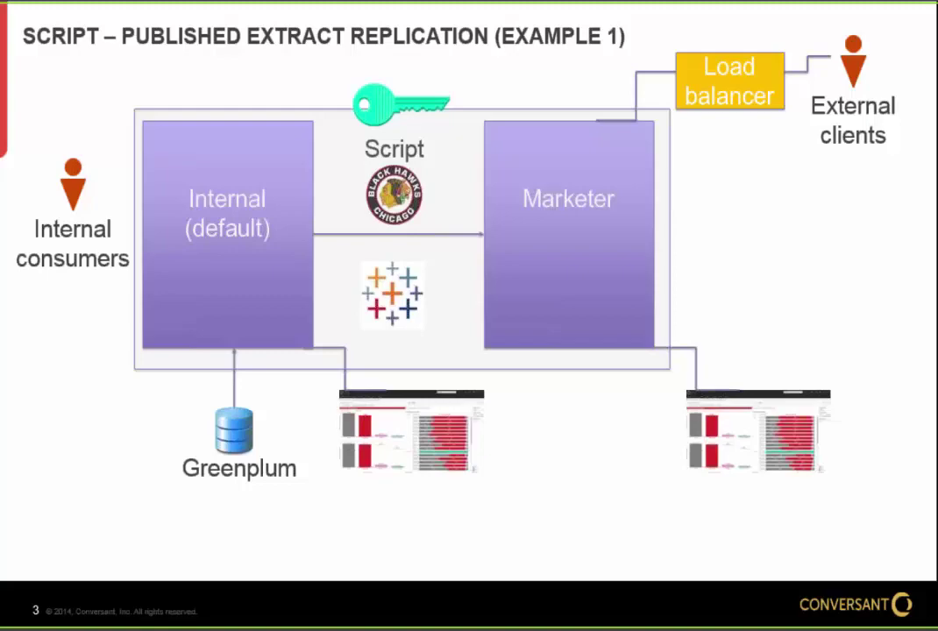
Step: End the slideshow, switch Tableau Server to the Marketer site and list its 42 data sources
{"action": "key", "text": "Escape"}
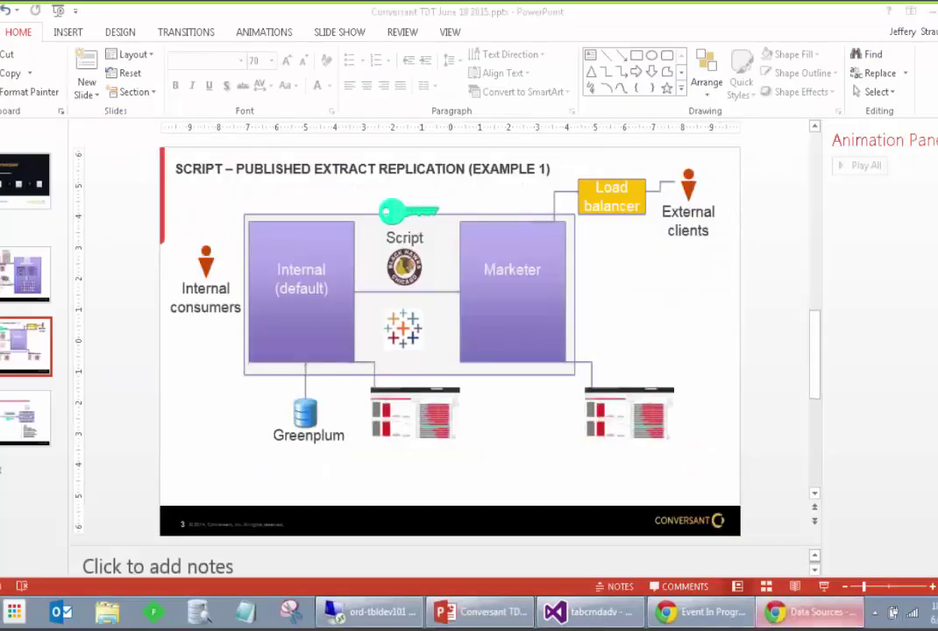
{"action": "left_click", "coordinate": [824, 614]}
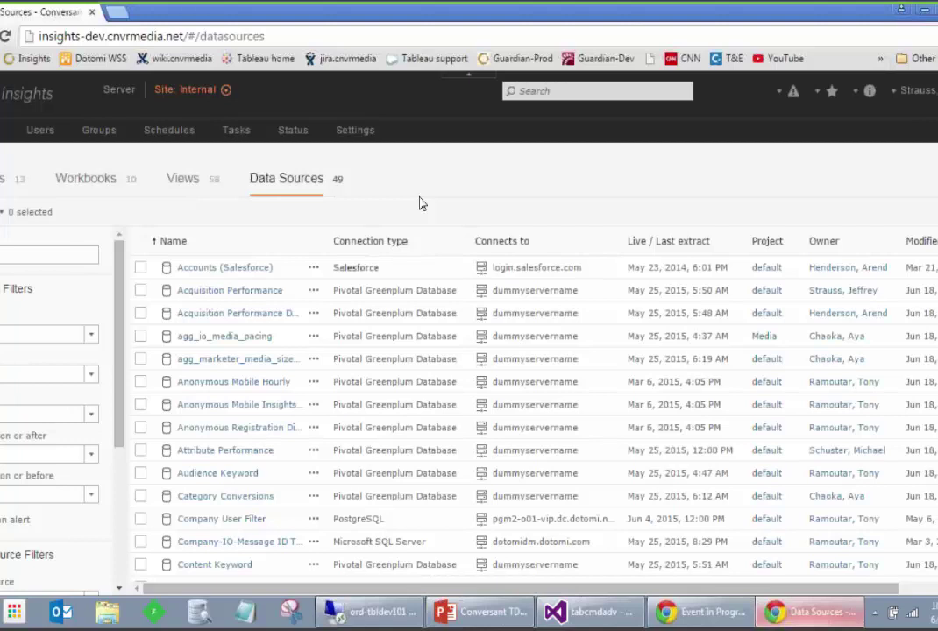
{"action": "left_click", "coordinate": [226, 89]}
{"action": "left_click", "coordinate": [200, 180]}
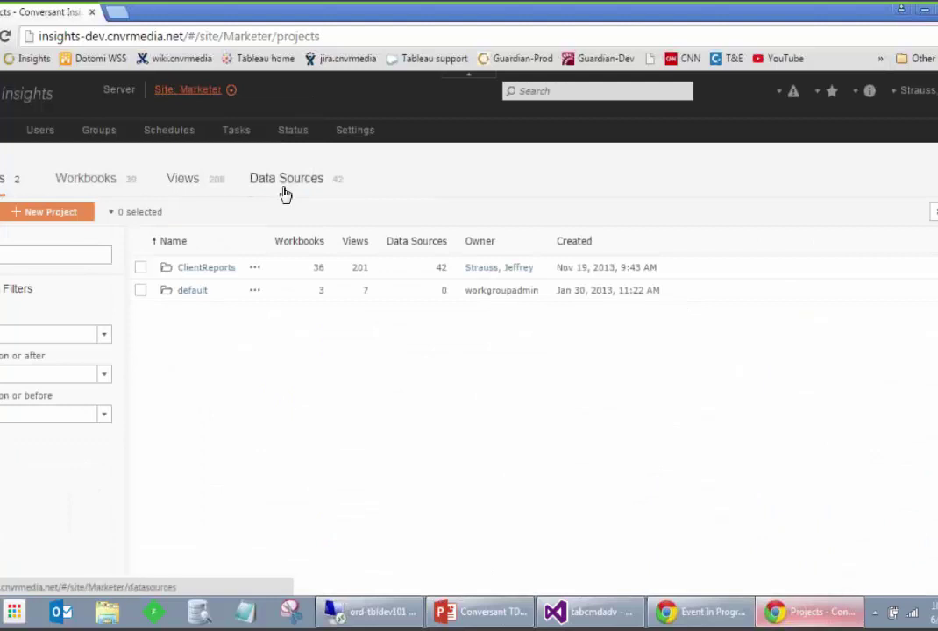
{"action": "left_click", "coordinate": [285, 182]}
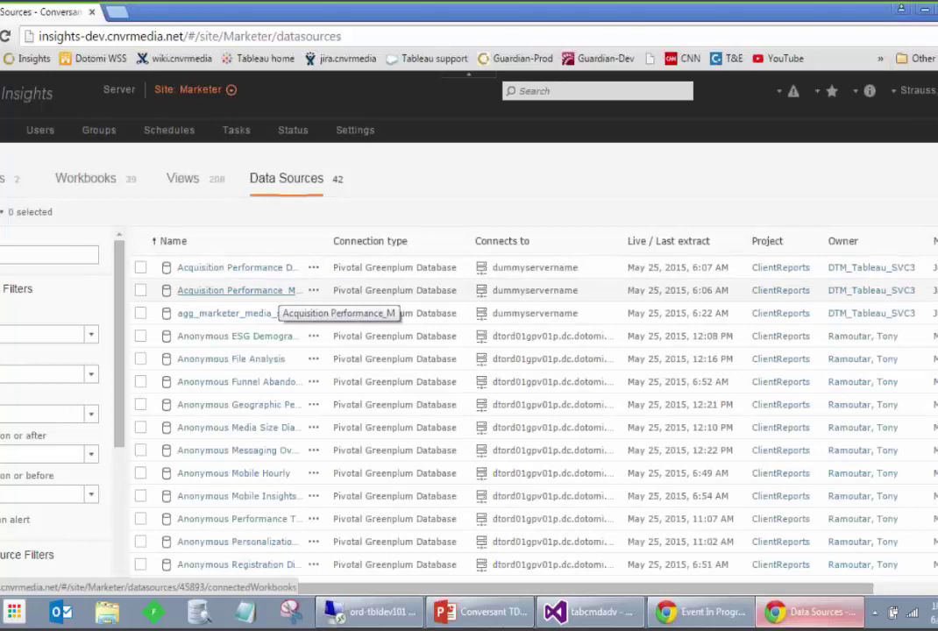
Step: Switch back to the Internal site and scroll through its data sources list
{"action": "left_click", "coordinate": [199, 89]}
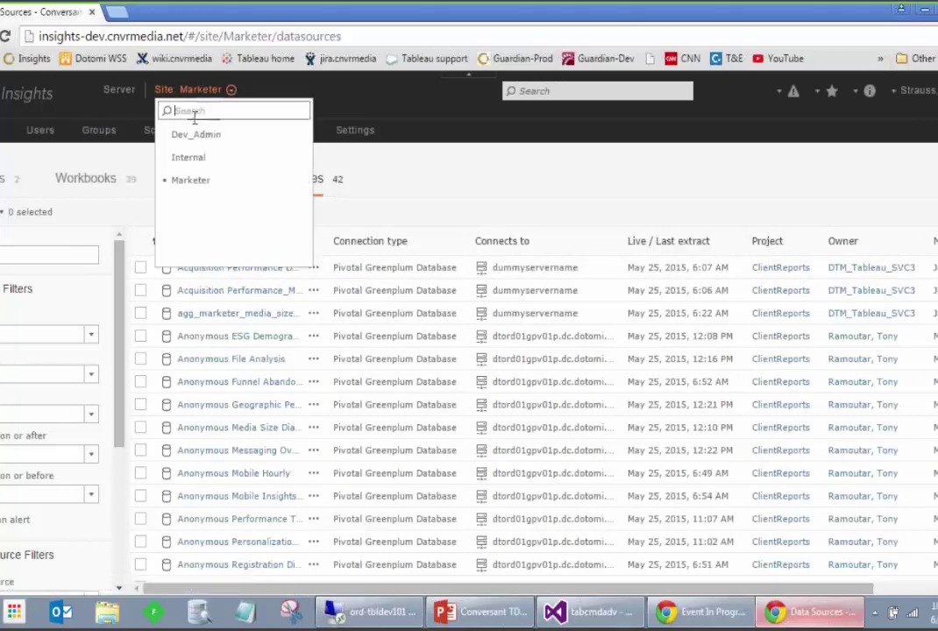
{"action": "left_click", "coordinate": [186, 161]}
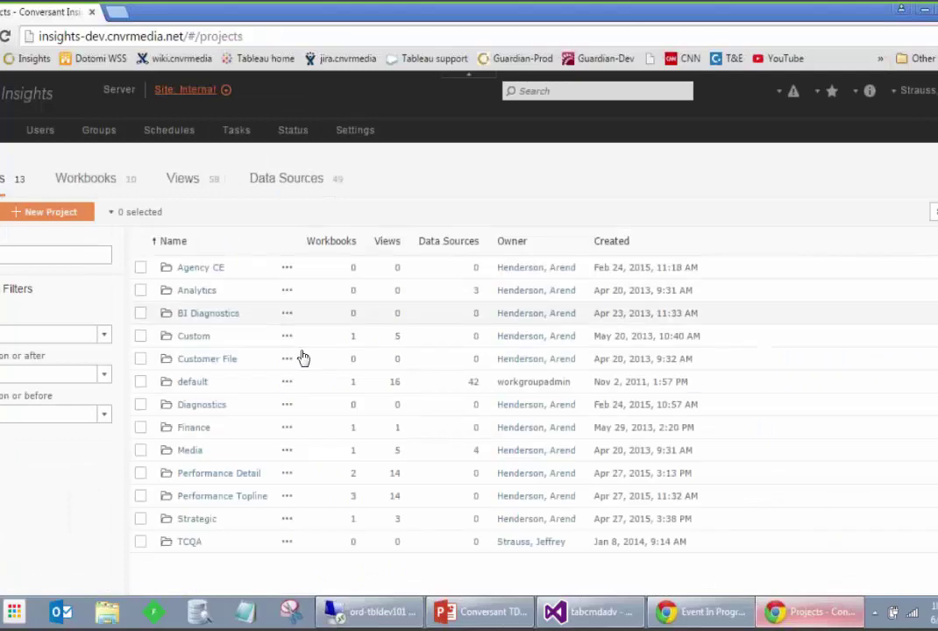
{"action": "left_click", "coordinate": [293, 180]}
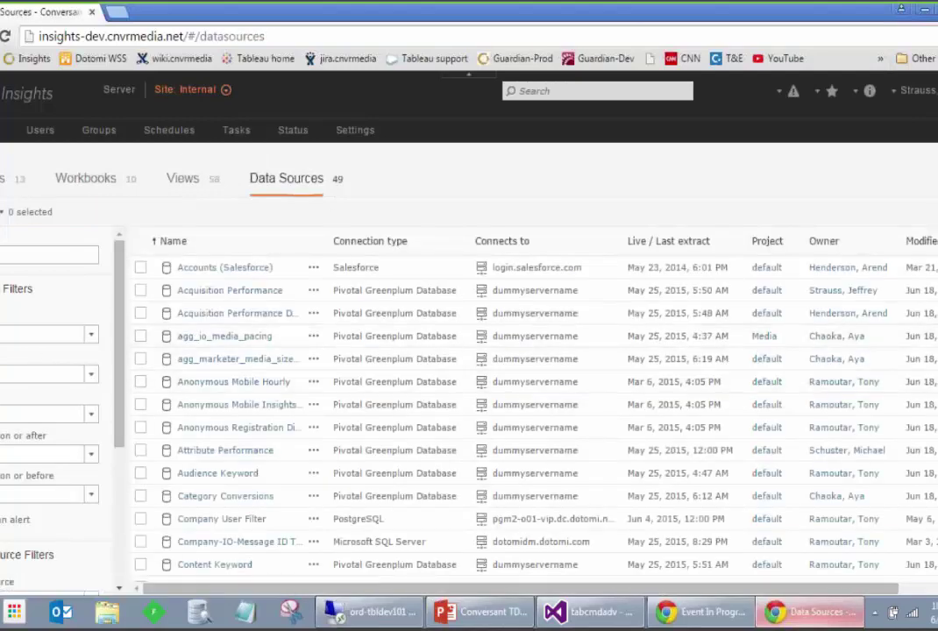
{"action": "scroll", "coordinate": [526, 412], "scroll_direction": "down", "scroll_amount": 5}
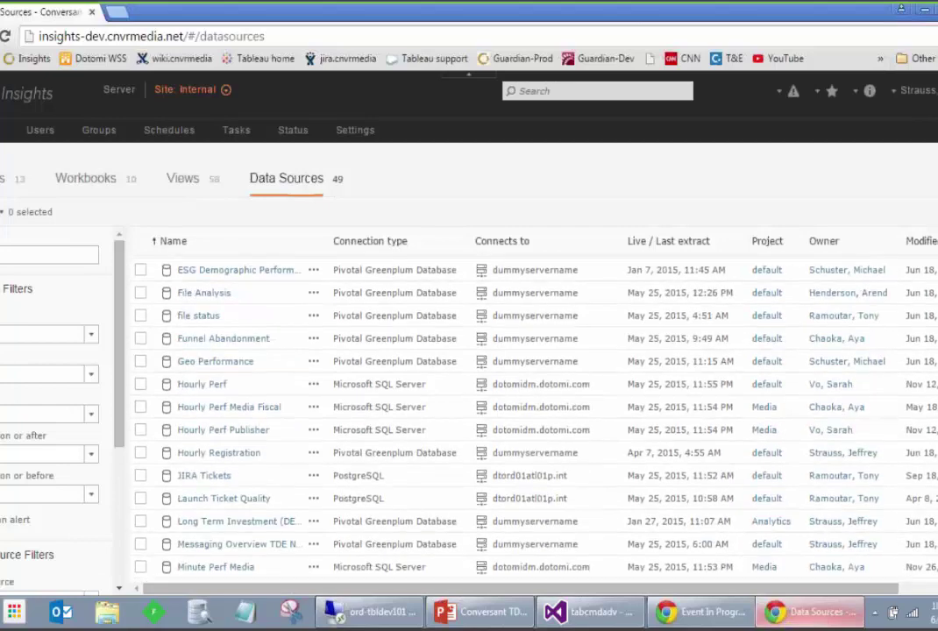
{"action": "scroll", "coordinate": [447, 412], "scroll_direction": "down", "scroll_amount": 5}
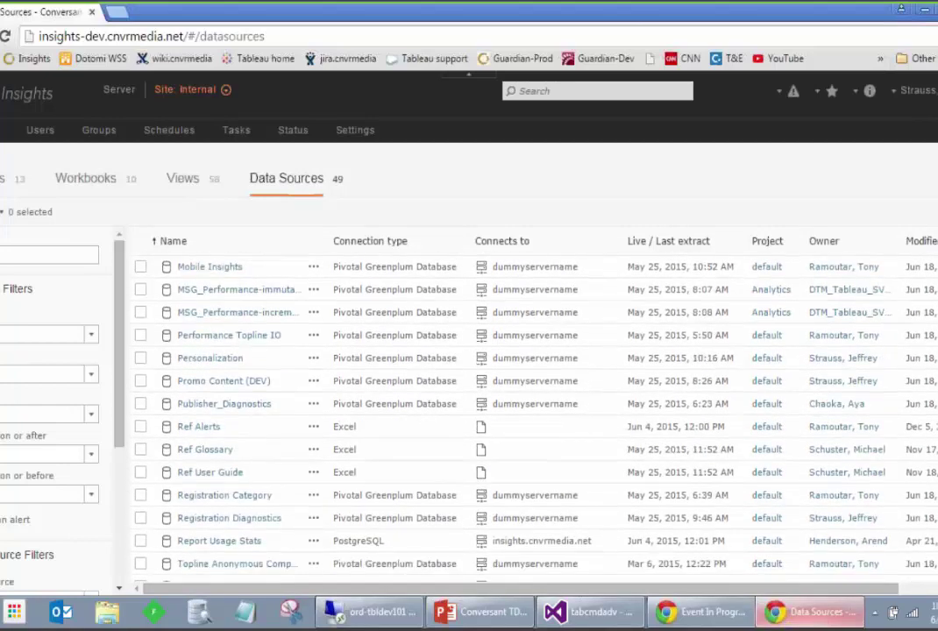
{"action": "scroll", "coordinate": [447, 412], "scroll_direction": "down", "scroll_amount": 1}
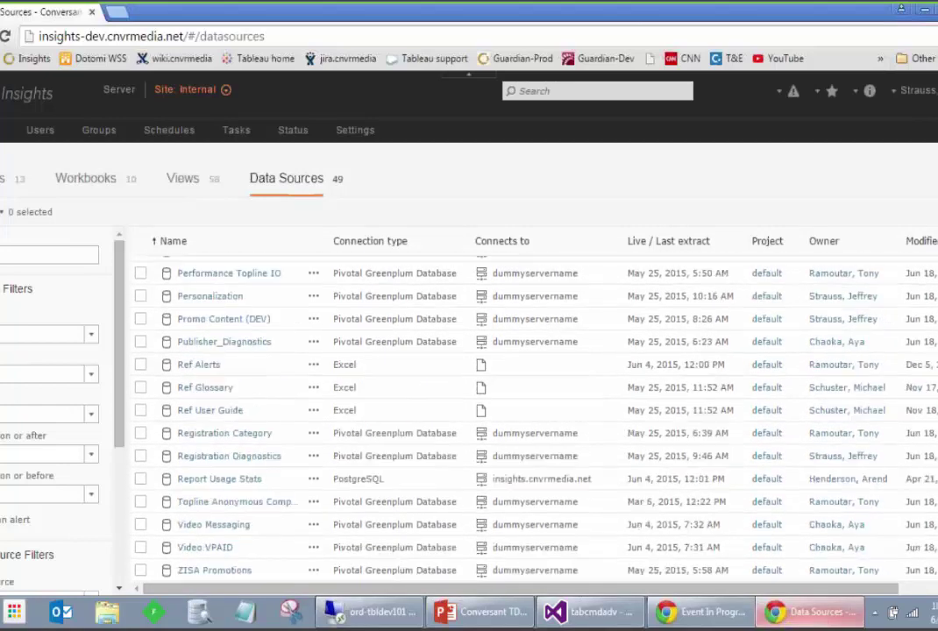
Step: Re-save Video Messaging's connection unchanged: server dummyservername, port 5432, username test
{"action": "left_click", "coordinate": [141, 524]}
{"action": "left_click", "coordinate": [97, 211]}
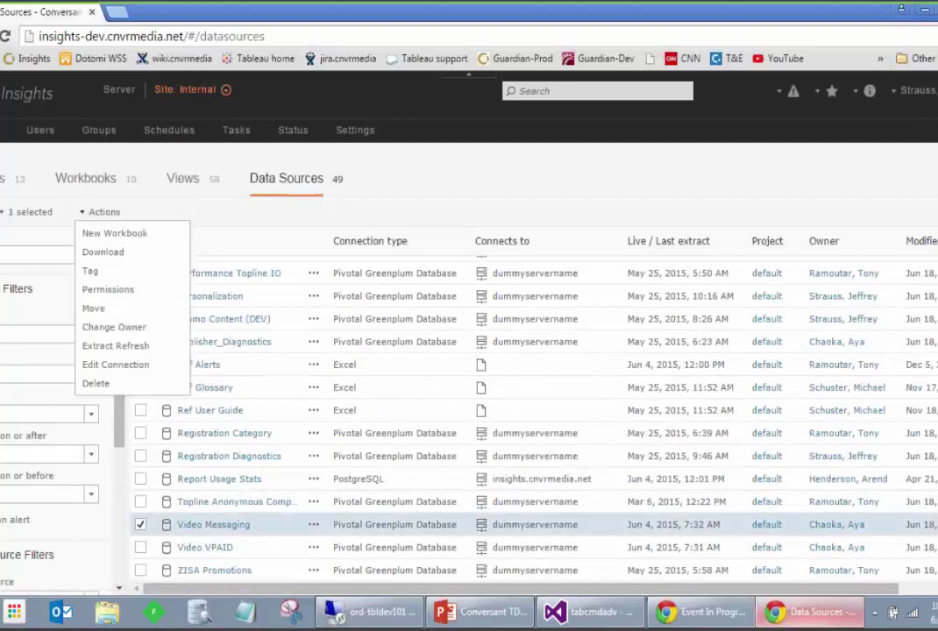
{"action": "left_click", "coordinate": [113, 365]}
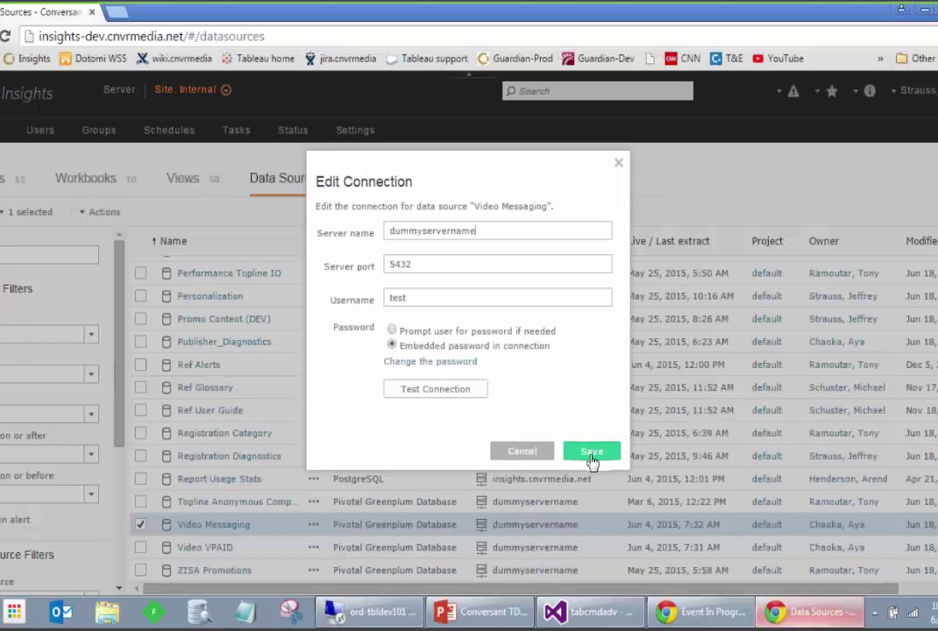
{"action": "left_click", "coordinate": [592, 452]}
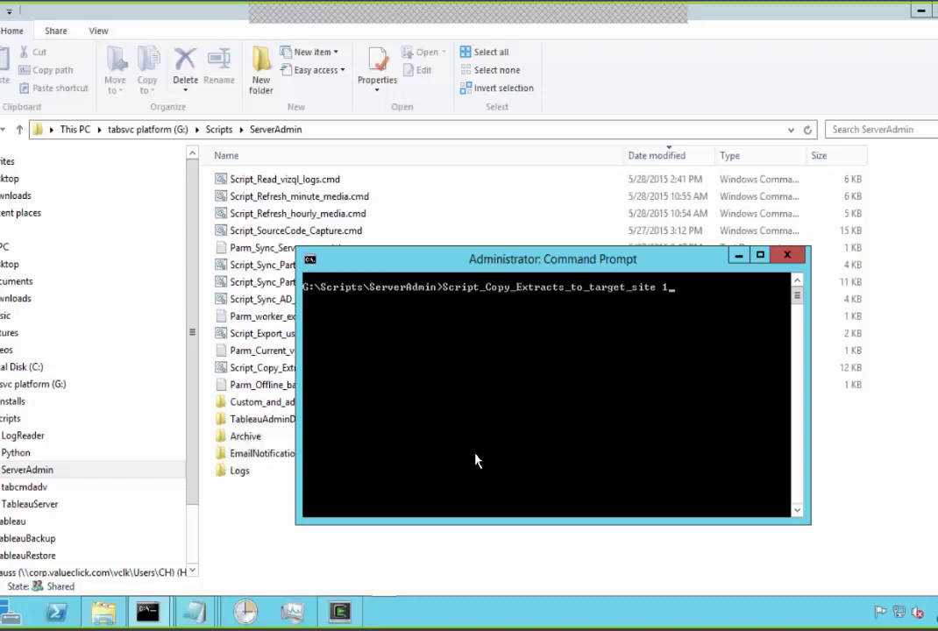
Step: Run Script_Copy_Extracts_to_target_site 1 and watch VideoMessaging.tdsx download from Internal and publish to Marketer
{"action": "key", "text": "Return"}
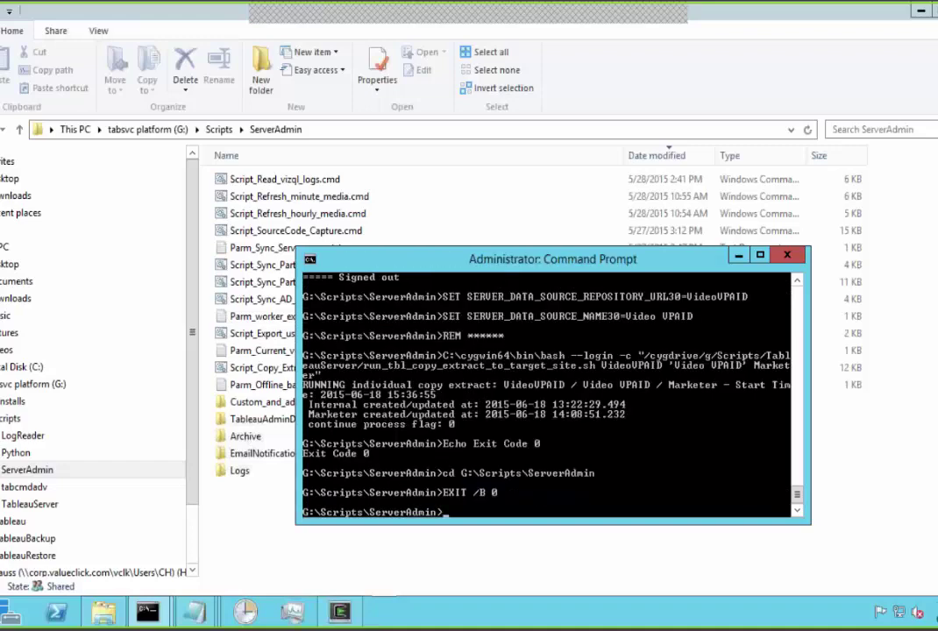
{"action": "left_click", "coordinate": [797, 279]}
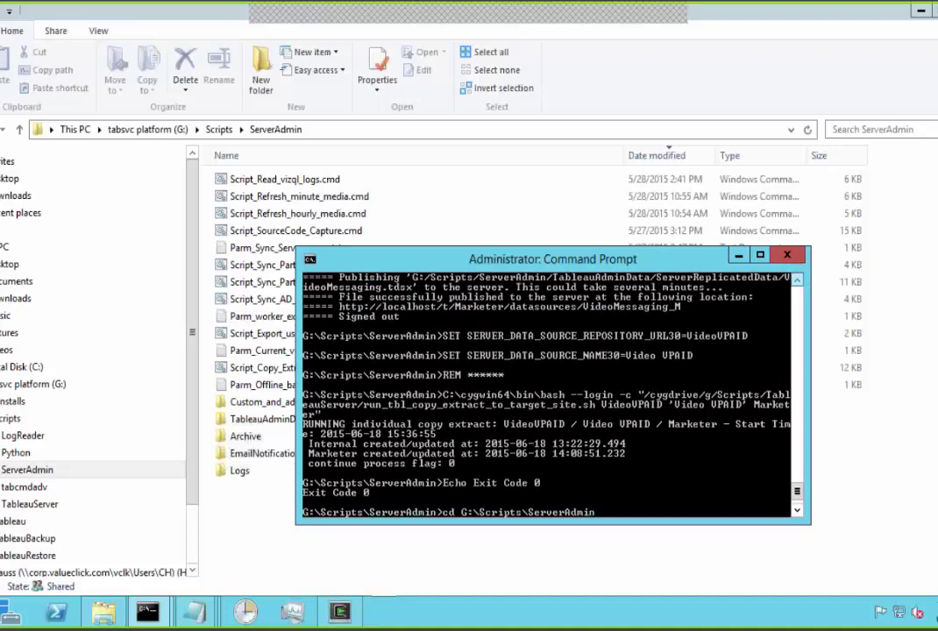
{"action": "left_click_drag", "start_coordinate": [797, 279], "coordinate": [797, 279]}
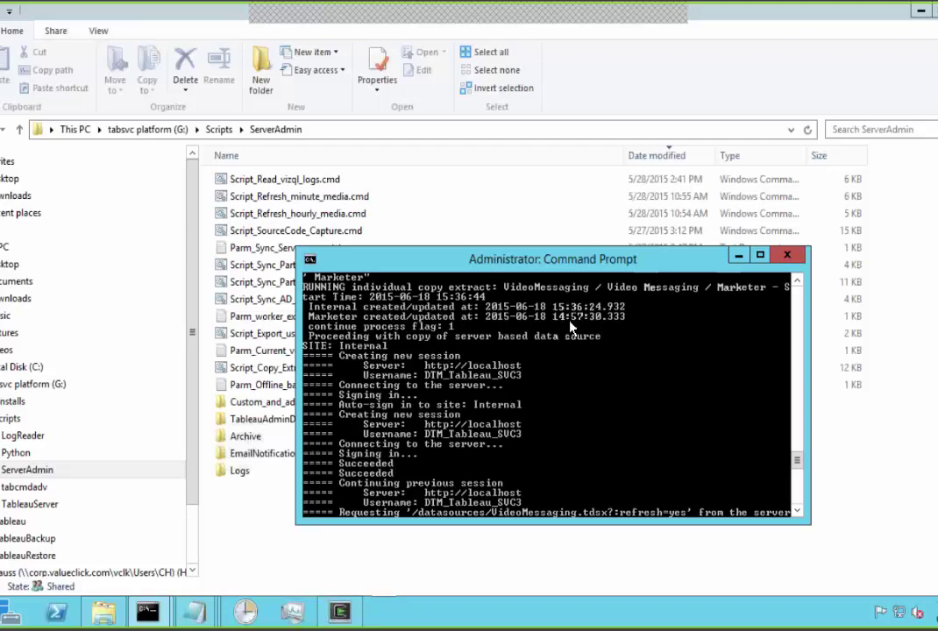
{"action": "left_click", "coordinate": [796, 512]}
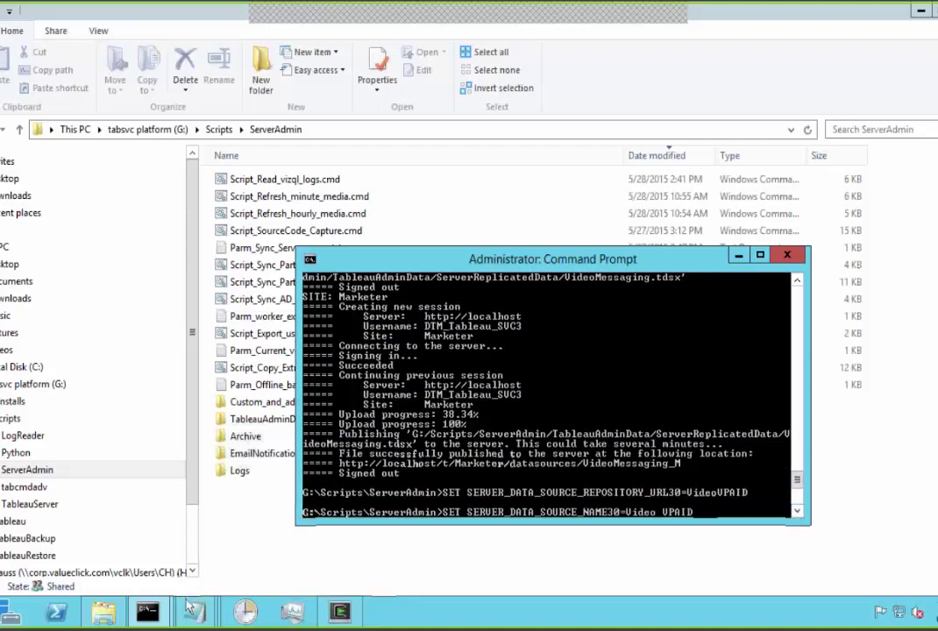
{"action": "mouse_move", "coordinate": [193, 611]}
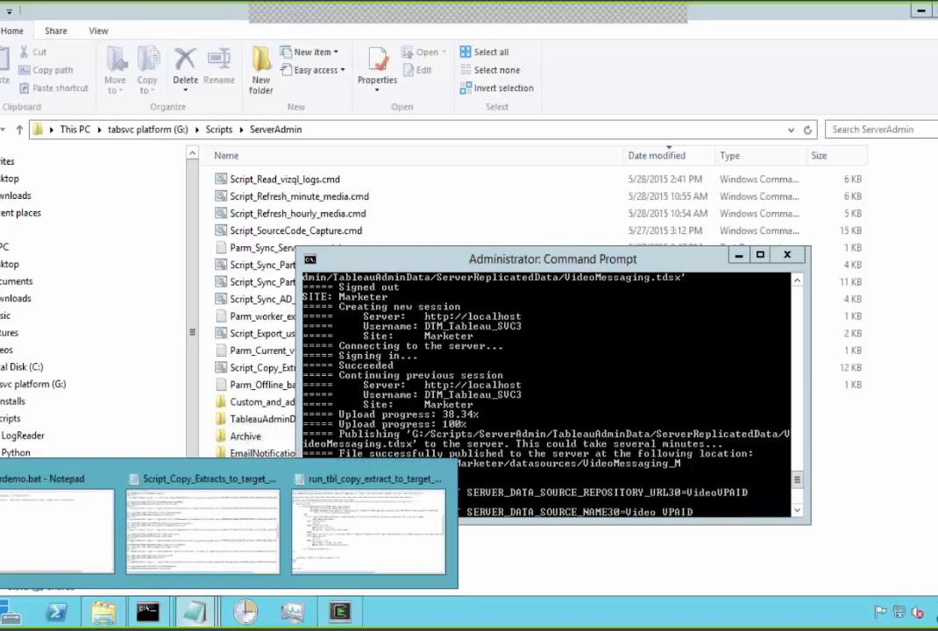
Step: Show Script_Copy_Extracts_to_target_site.cmd scrolled to its VideoMessaging and VideoVPAID copy commands
{"action": "left_click", "coordinate": [201, 525]}
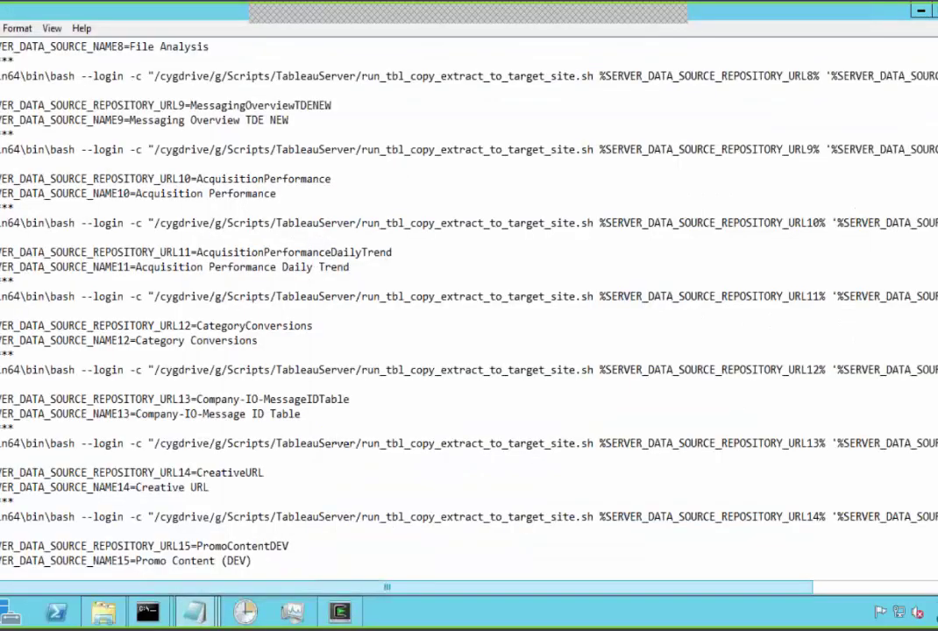
{"action": "scroll", "coordinate": [392, 298], "scroll_direction": "down", "scroll_amount": 20}
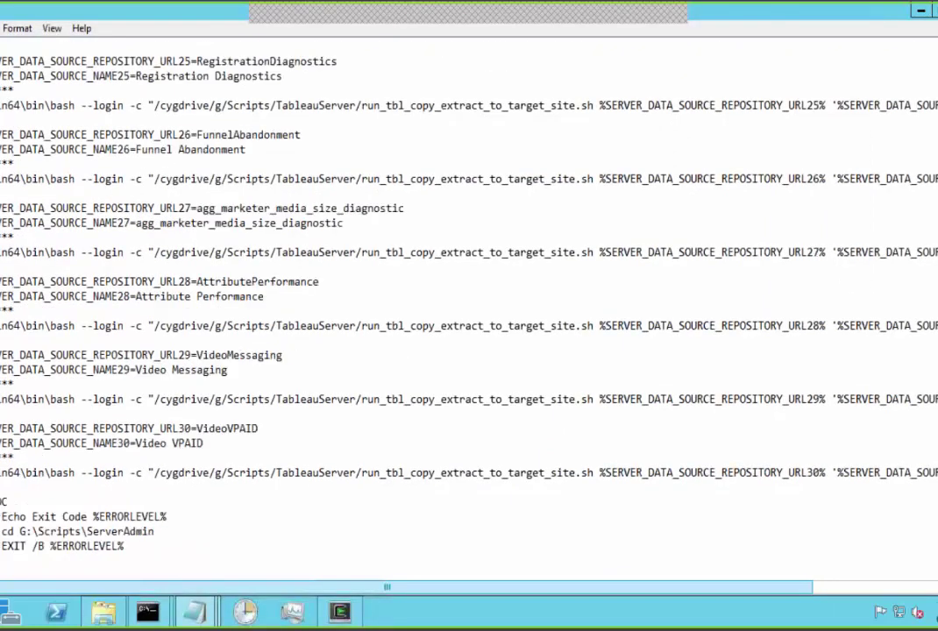
{"action": "left_click", "coordinate": [330, 473]}
{"action": "left_click", "coordinate": [242, 355]}
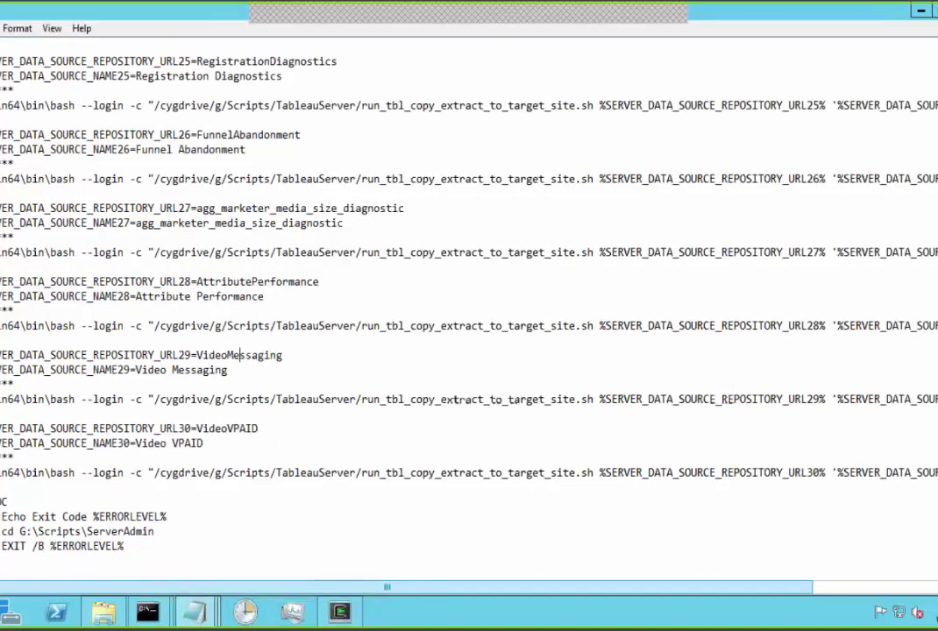
{"action": "left_click", "coordinate": [191, 613]}
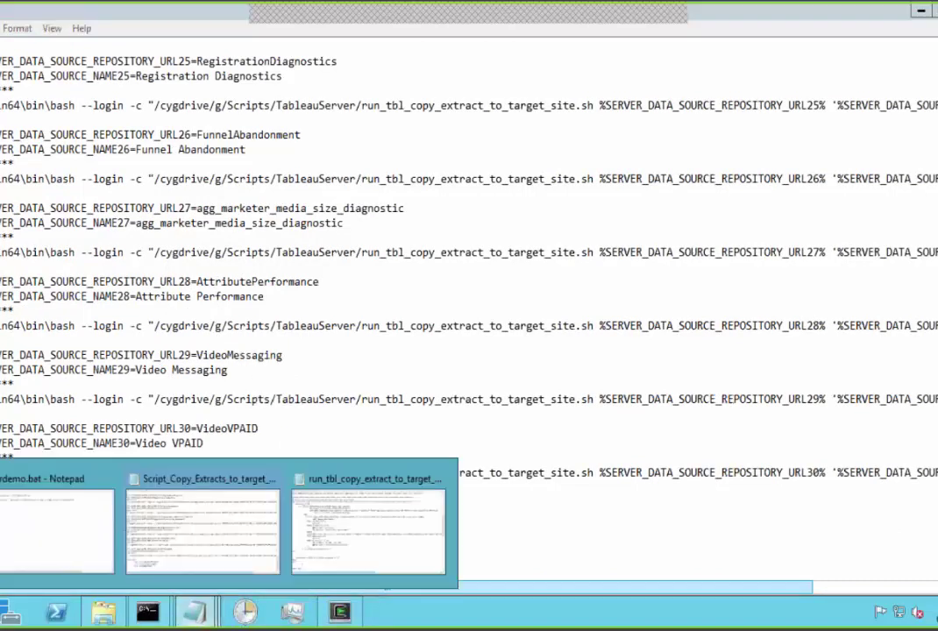
Step: Review the repository query and its source_last_touched column in run_tbl_copy_extract_to_target_site.sh
{"action": "left_click", "coordinate": [383, 534]}
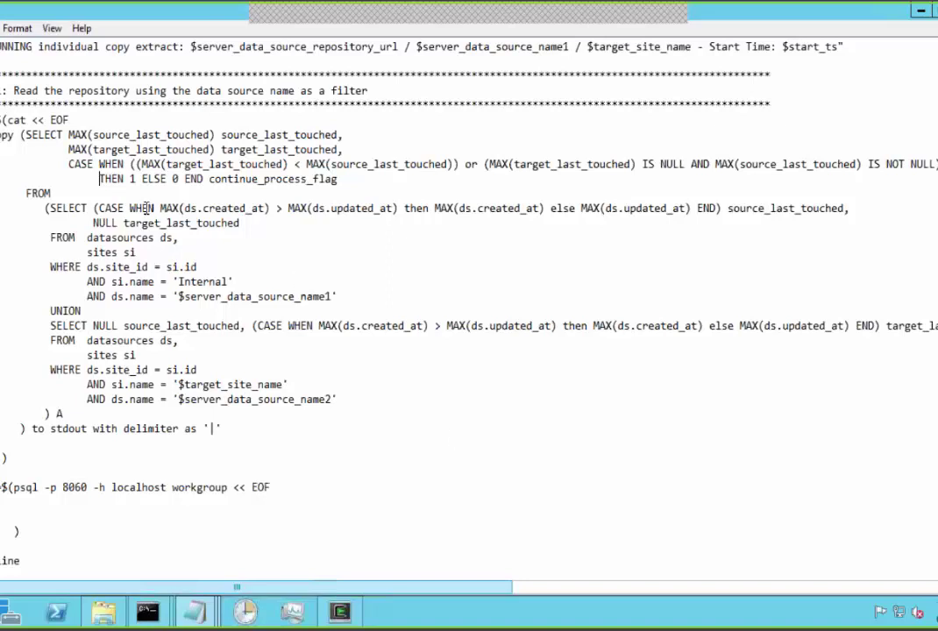
{"action": "left_click", "coordinate": [98, 119]}
{"action": "left_click", "coordinate": [136, 134]}
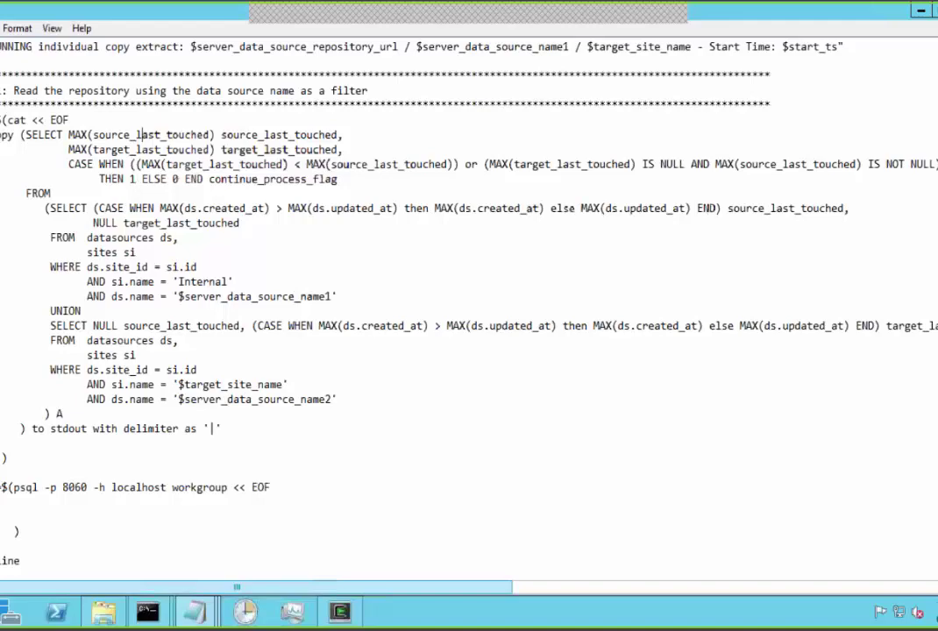
Step: Scroll through the script's proceed, login and tabcmd lines, then exit to the local Data Sources page
{"action": "scroll", "coordinate": [138, 135], "scroll_direction": "down", "scroll_amount": 8}
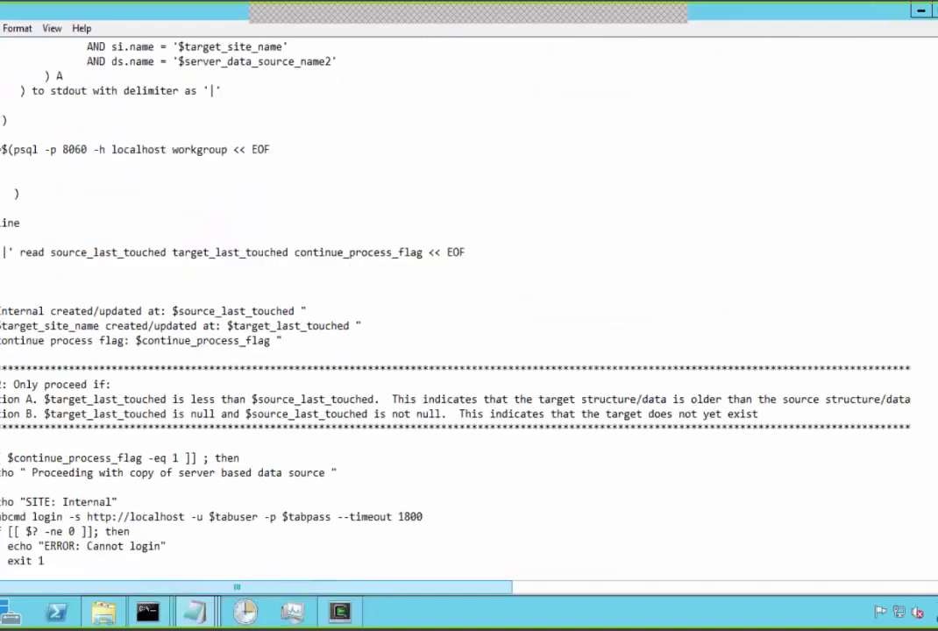
{"action": "scroll", "coordinate": [272, 274], "scroll_direction": "down", "scroll_amount": 3}
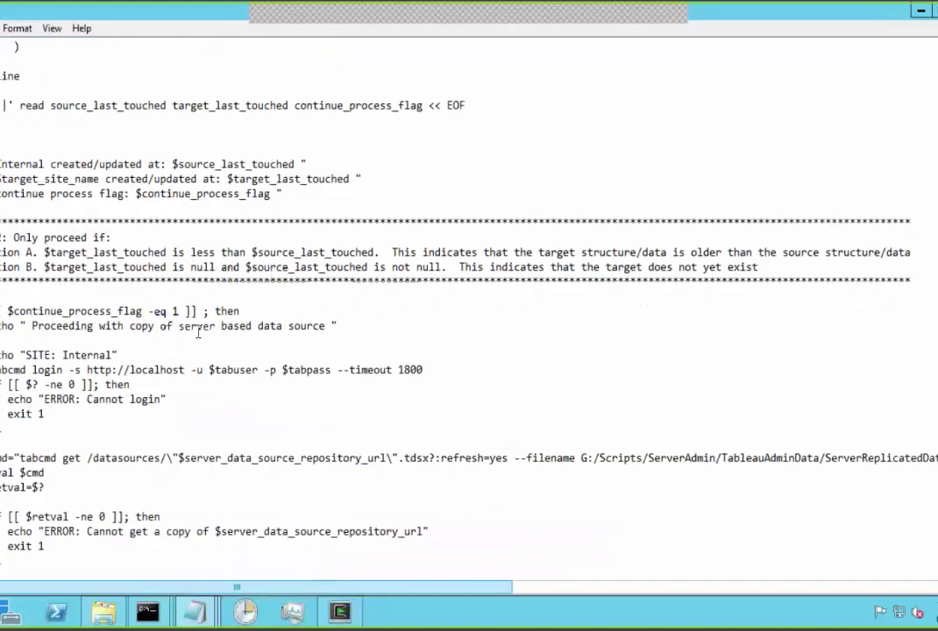
{"action": "left_click_drag", "start_coordinate": [217, 327], "coordinate": [324, 370]}
{"action": "left_click", "coordinate": [130, 384]}
{"action": "scroll", "coordinate": [469, 307], "scroll_direction": "down", "scroll_amount": 6}
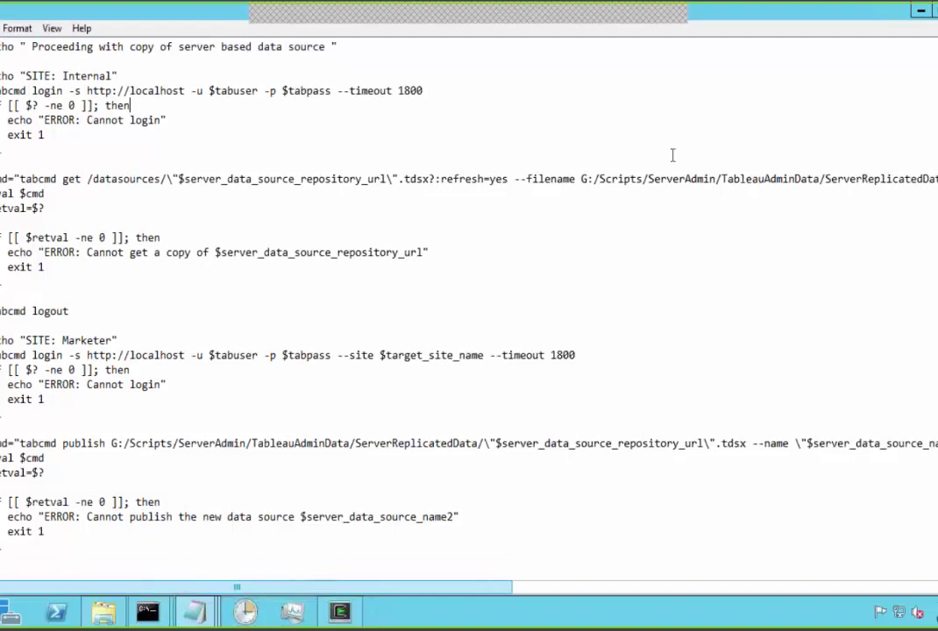
{"action": "left_click", "coordinate": [625, 14]}
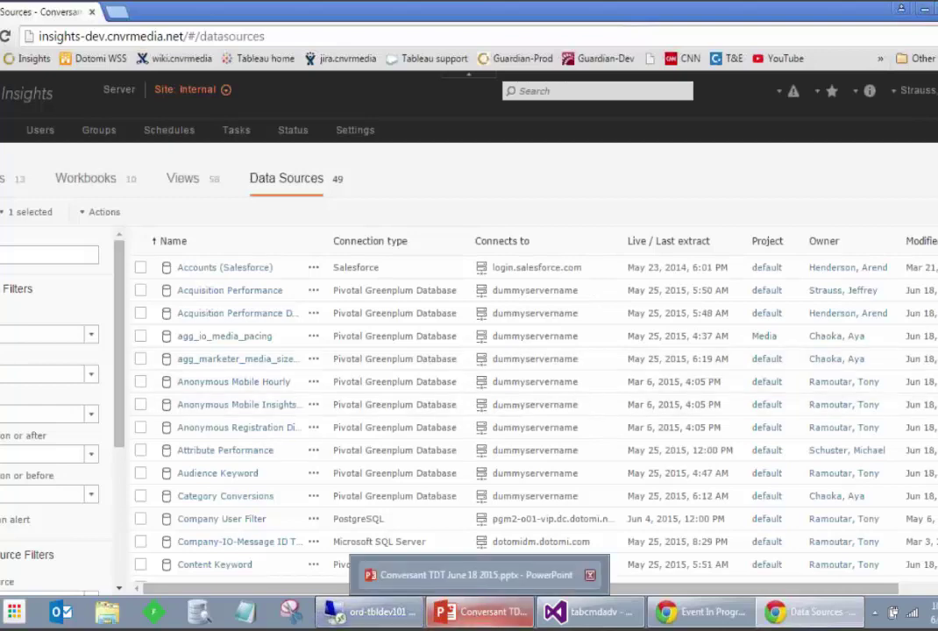
Step: Bring PowerPoint forward on the REST API – Example 2 and 3 slide and run through the deck
{"action": "left_click", "coordinate": [481, 611]}
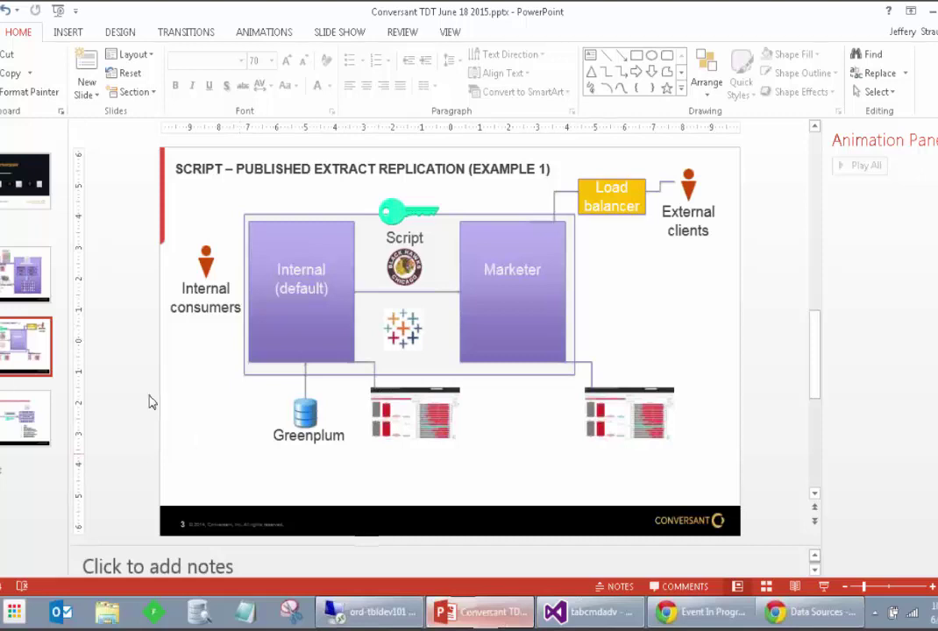
{"action": "left_click", "coordinate": [24, 408]}
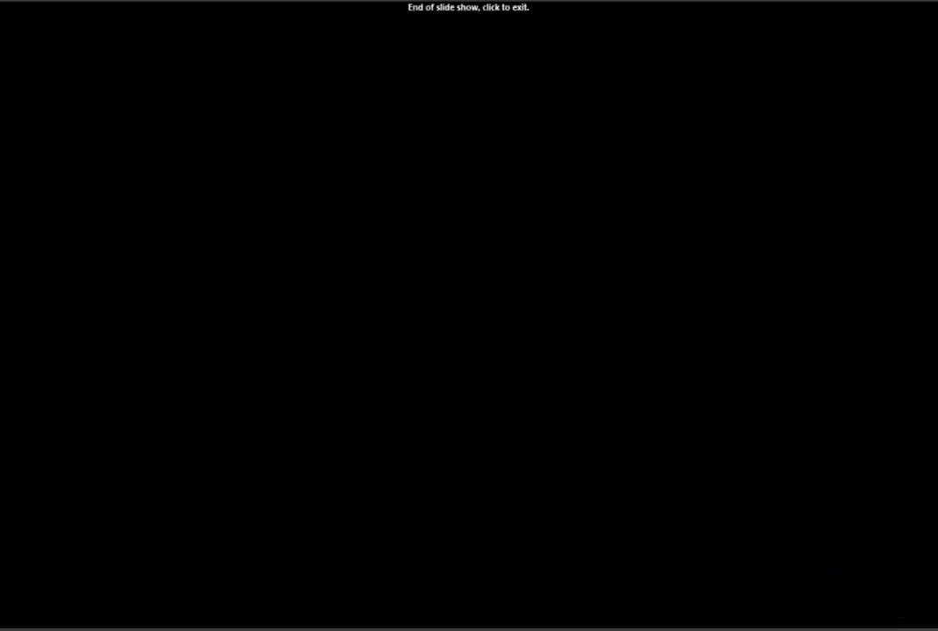
{"action": "key", "text": "Right"}
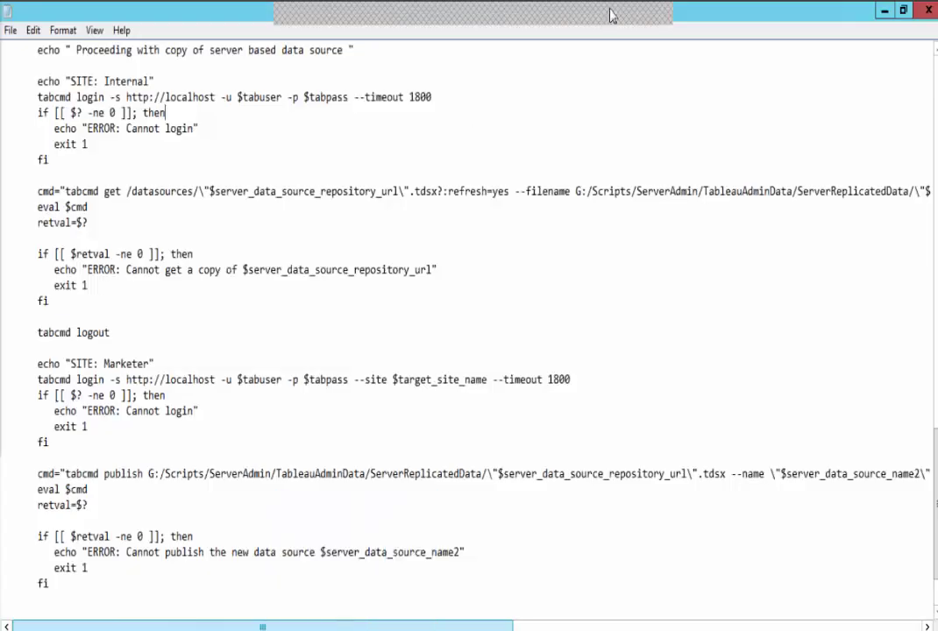
Step: End the slide show and filter the Internal Data Sources page to Pivotal Greenplum connections
{"action": "key", "text": "alt+Tab"}
{"action": "left_click", "coordinate": [722, 612]}
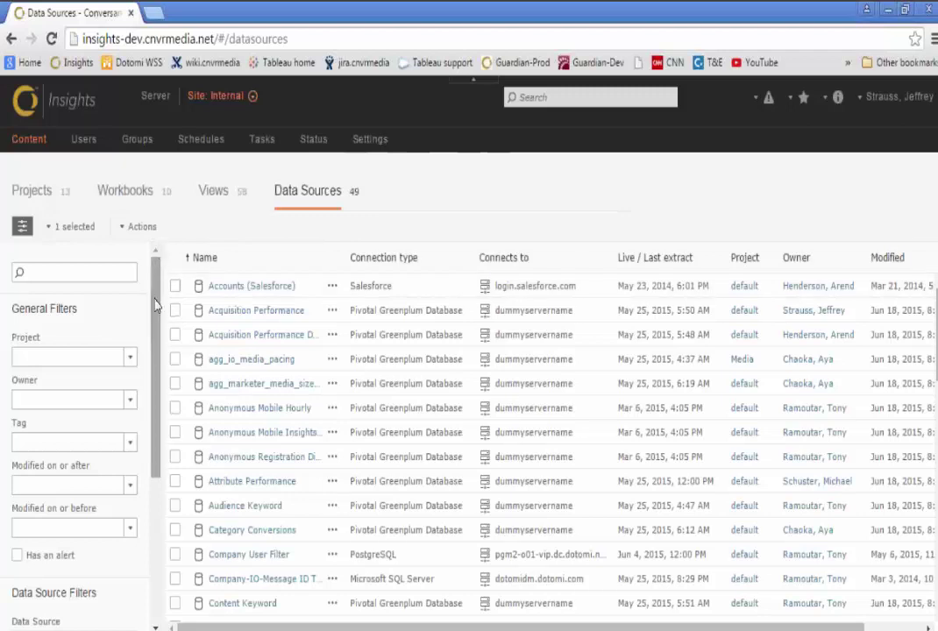
{"action": "scroll", "coordinate": [157, 324], "scroll_direction": "down", "scroll_amount": 3}
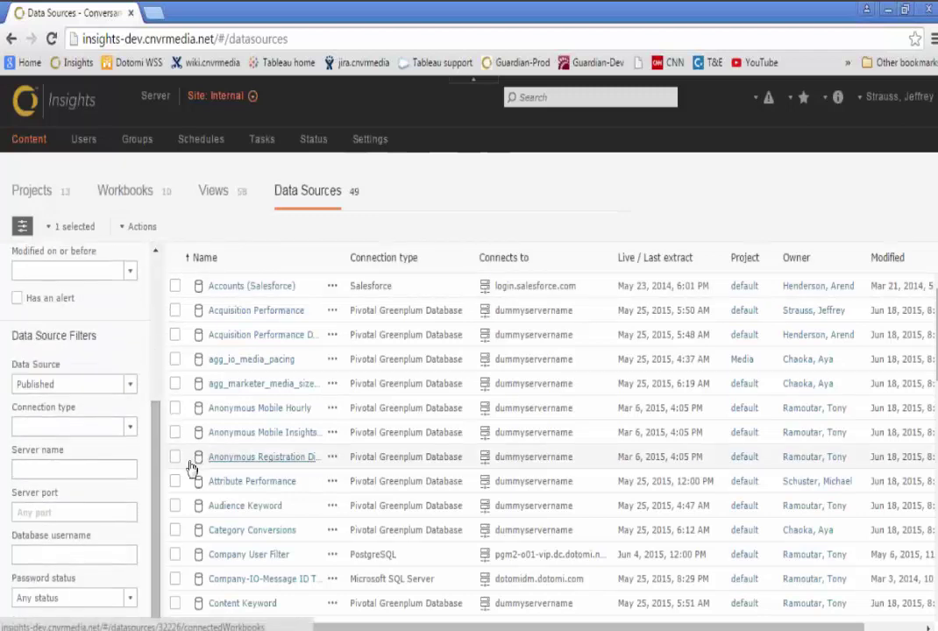
{"action": "left_click", "coordinate": [129, 426]}
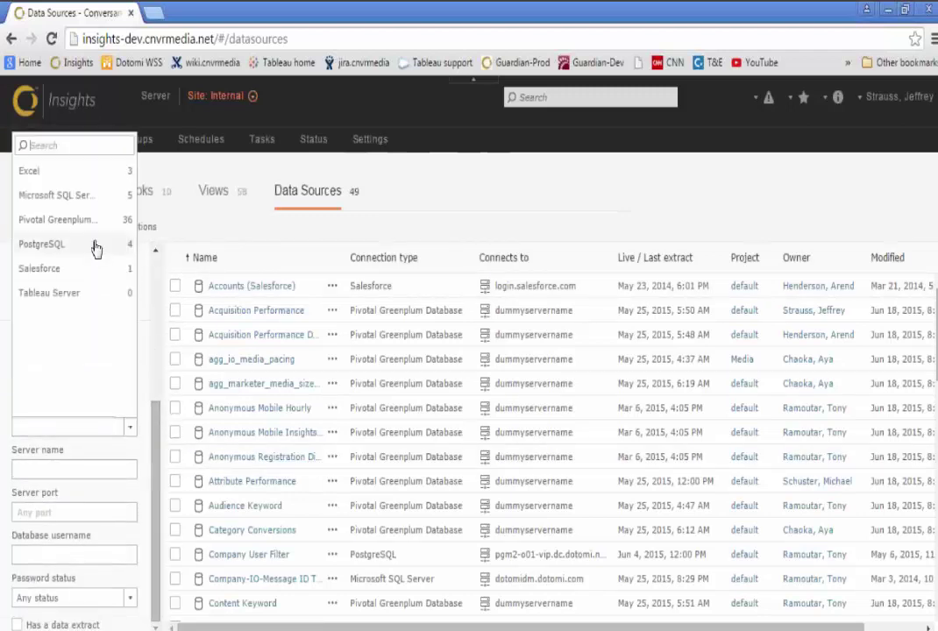
{"action": "left_click", "coordinate": [70, 219]}
{"action": "scroll", "coordinate": [552, 438], "scroll_direction": "down", "scroll_amount": 10}
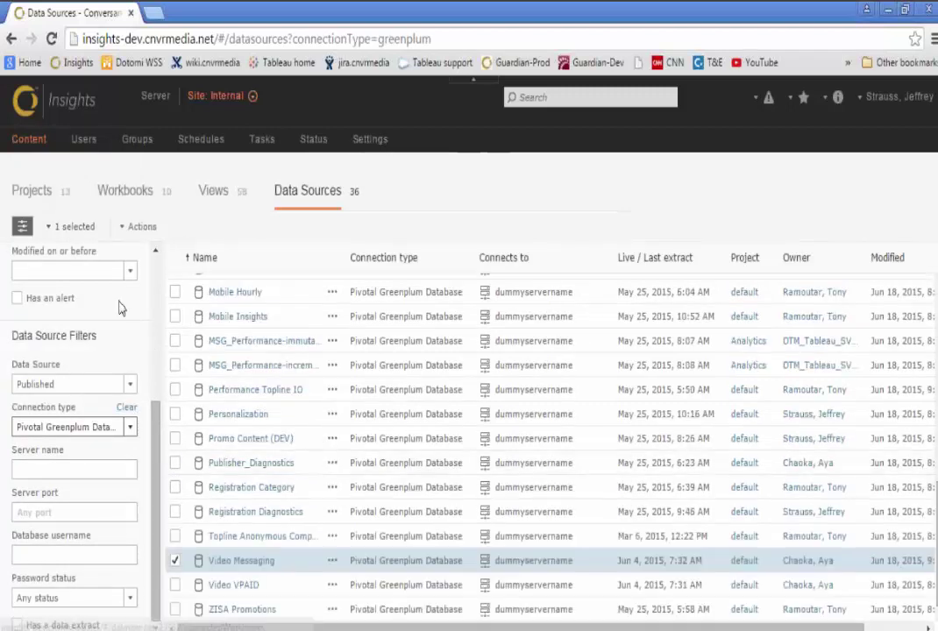
Step: Clear the selection, select all 36 Greenplum data sources, and choose Edit Connection
{"action": "left_click", "coordinate": [74, 226]}
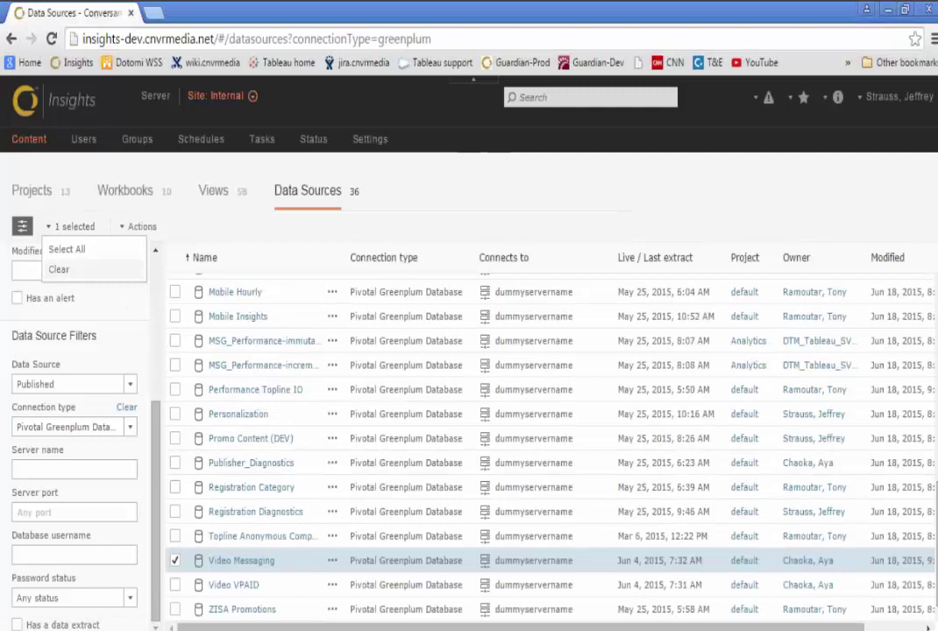
{"action": "left_click", "coordinate": [61, 264]}
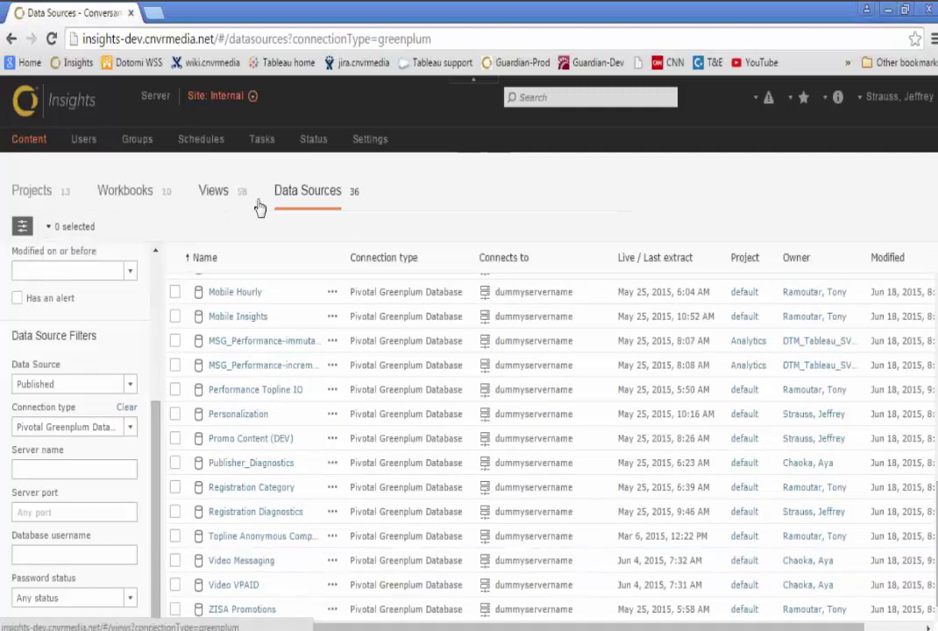
{"action": "left_click", "coordinate": [61, 228]}
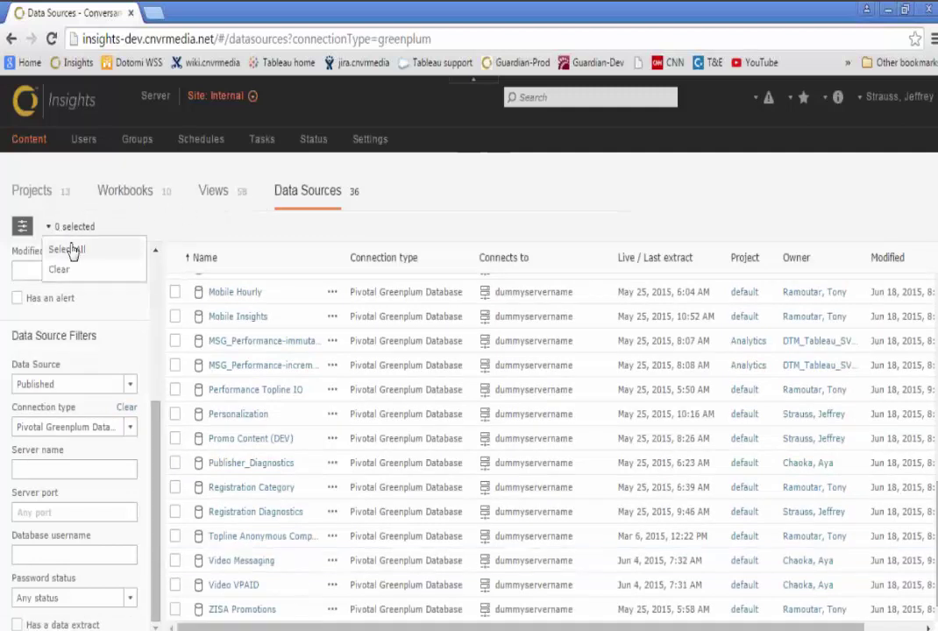
{"action": "left_click", "coordinate": [54, 247]}
{"action": "left_click", "coordinate": [145, 227]}
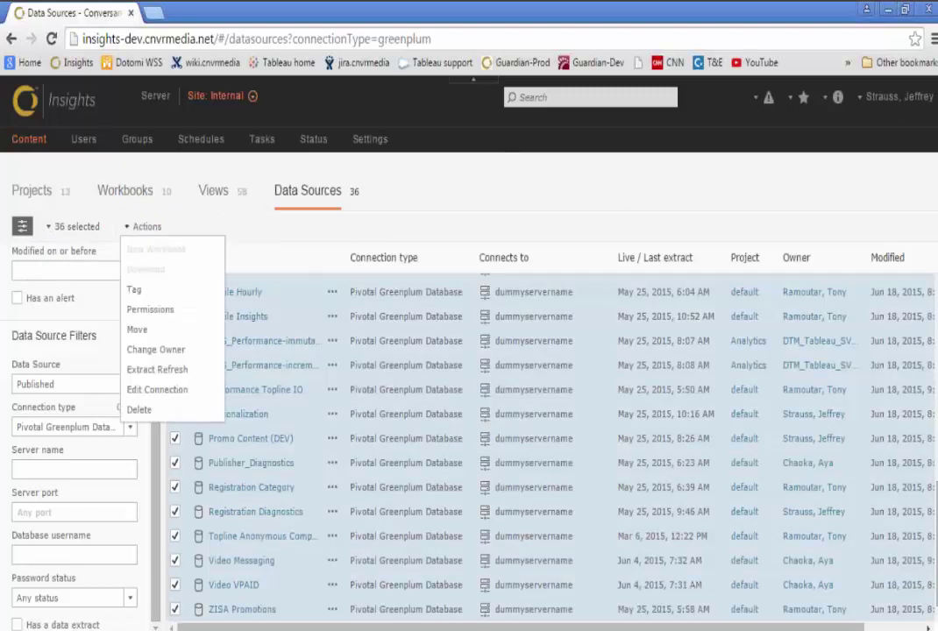
{"action": "left_click", "coordinate": [158, 390]}
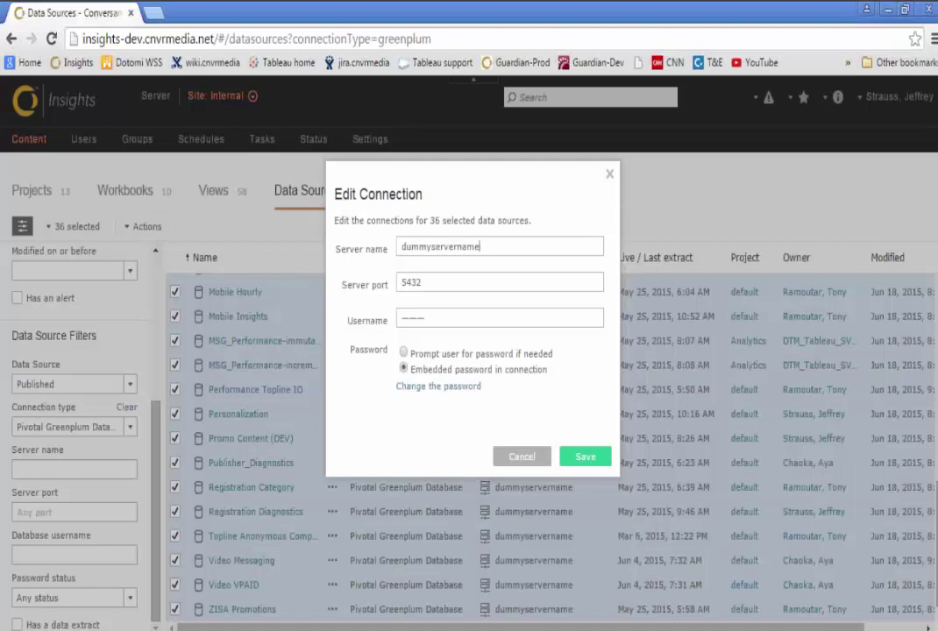
{"action": "double_click", "coordinate": [464, 317]}
Step: Run tabcmdadv showdbclasses -t Internal to list greenplum, excel-direct, postgres, salesforce and sqlserver
{"action": "left_click", "coordinate": [377, 628]}
{"action": "mouse_move", "coordinate": [355, 627]}
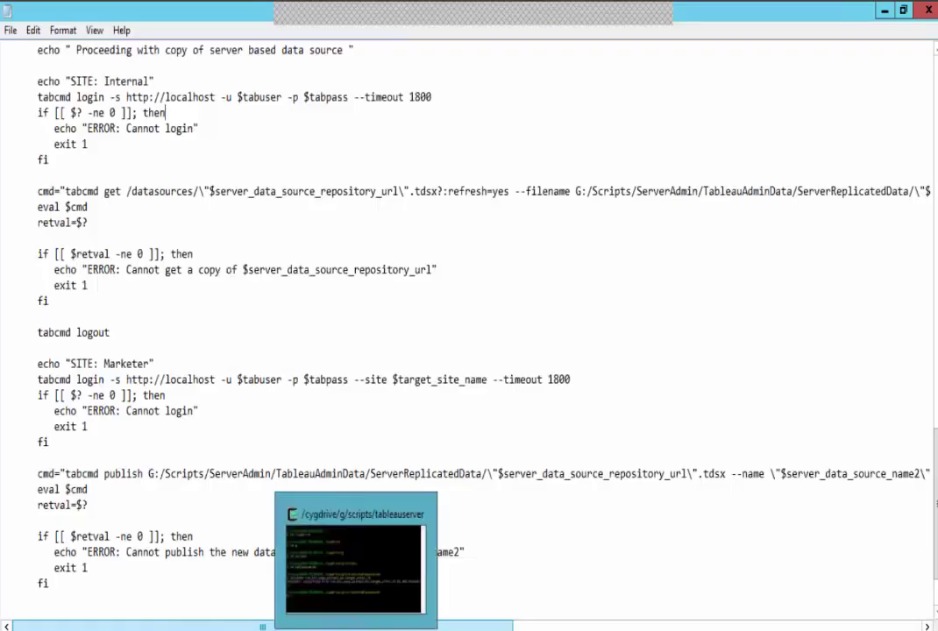
{"action": "mouse_move", "coordinate": [184, 627]}
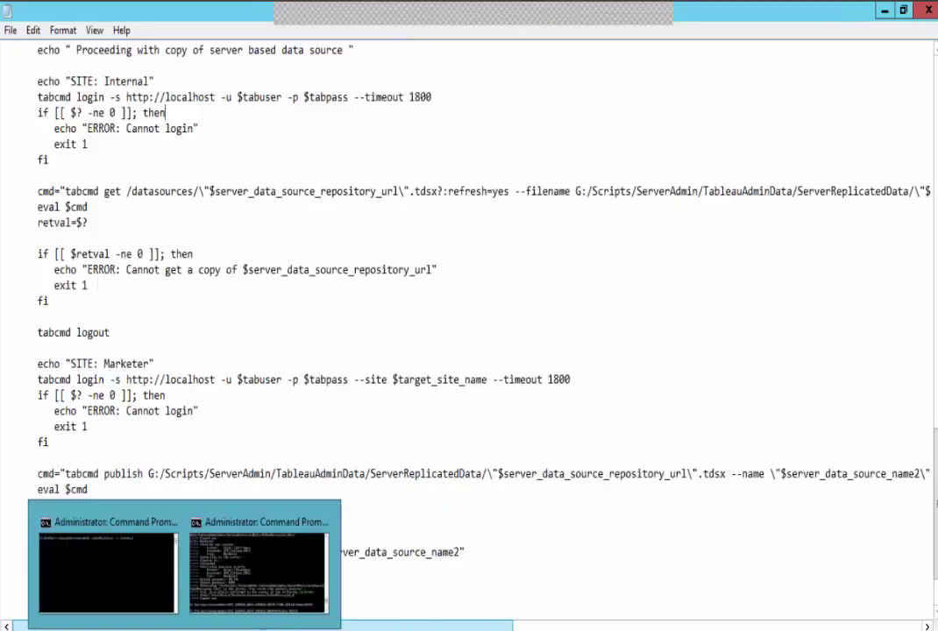
{"action": "left_click", "coordinate": [103, 551]}
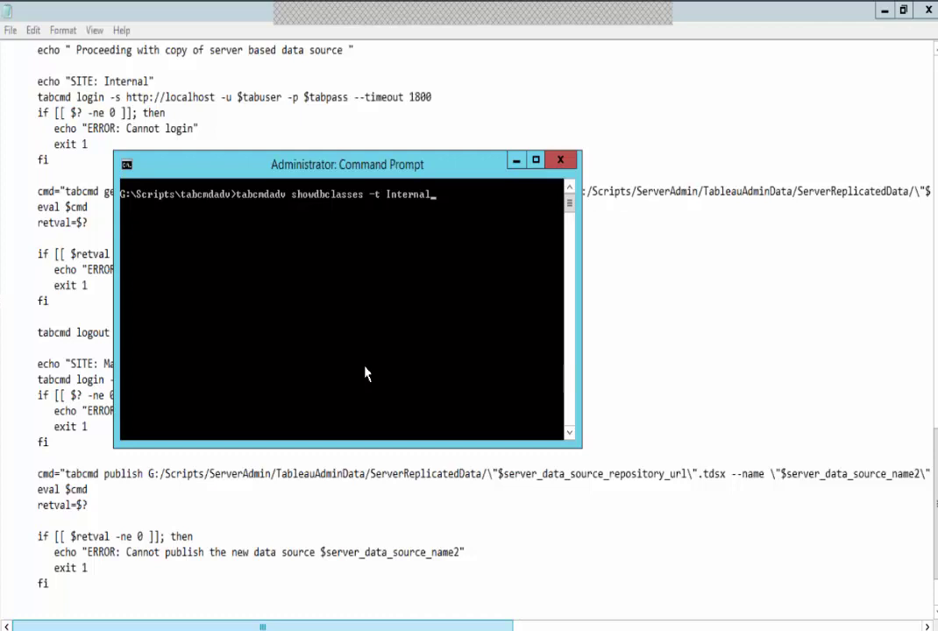
{"action": "key", "text": "Return"}
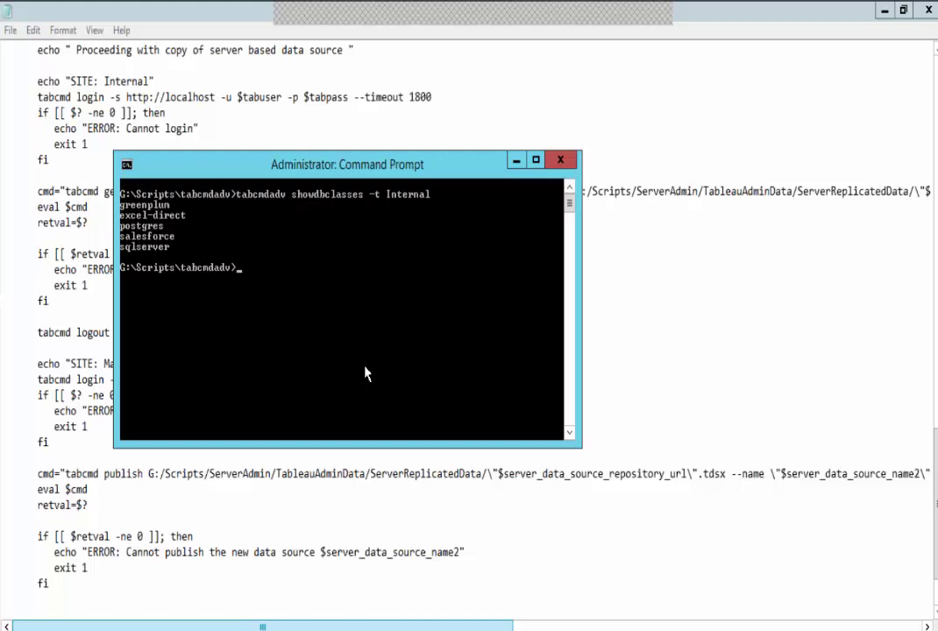
Step: Paste the clipboard at the prompt and erase the wrongly pasted script name
{"action": "right_click", "coordinate": [366, 374]}
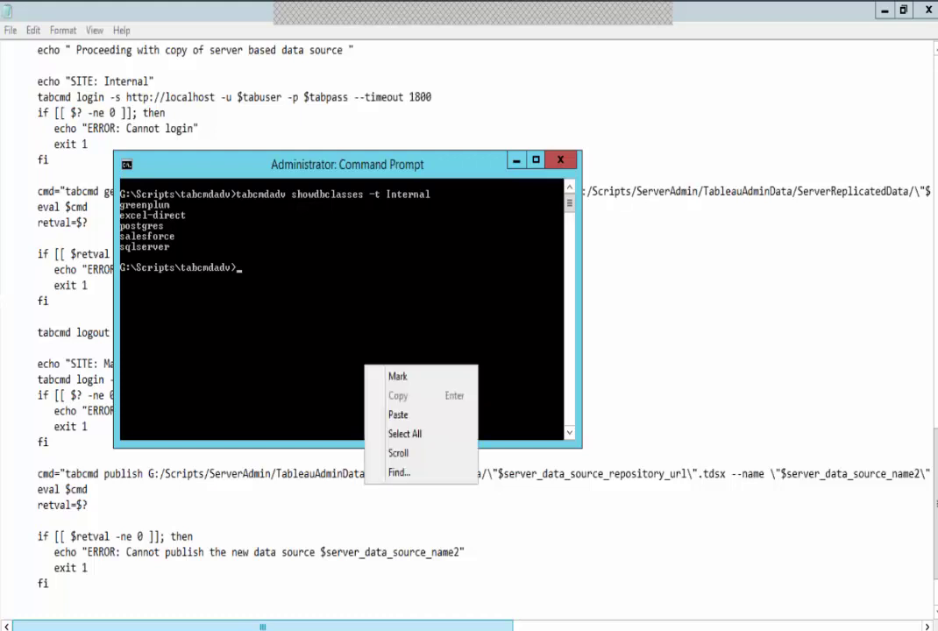
{"action": "left_click", "coordinate": [395, 416]}
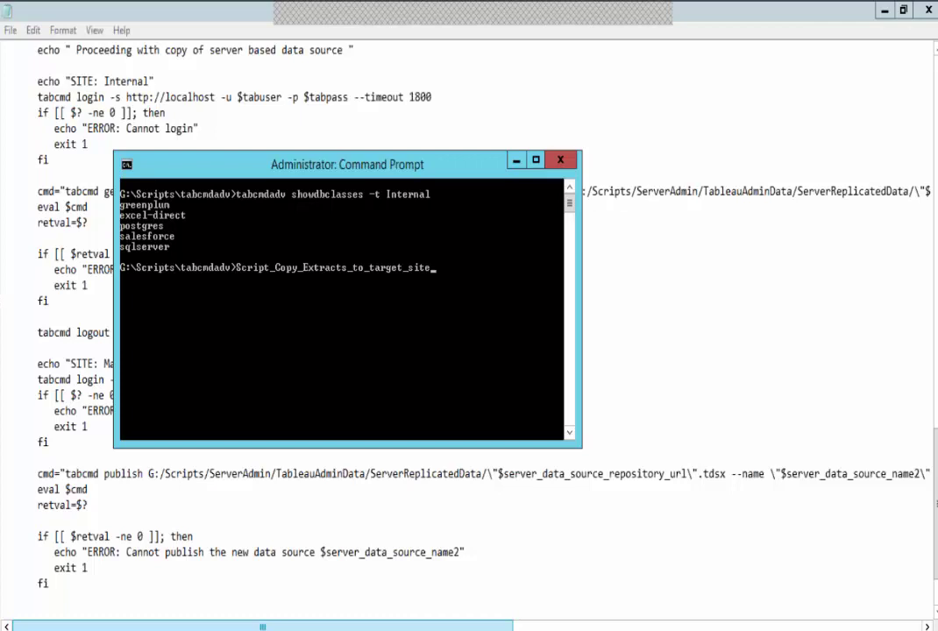
{"action": "key", "text": "BackSpace"}
{"action": "key", "text": "BackSpace"}
{"action": "key", "text": "BackSpace"}
{"action": "key", "text": "BackSpace"}
{"action": "key", "text": "BackSpace"}
{"action": "key", "text": "BackSpace"}
{"action": "key", "text": "BackSpace"}
{"action": "key", "text": "BackSpace"}
{"action": "key", "text": "BackSpace"}
{"action": "key", "text": "BackSpace"}
{"action": "key", "text": "BackSpace"}
{"action": "key", "text": "BackSpace"}
{"action": "key", "text": "BackSpace"}
{"action": "key", "text": "BackSpace"}
{"action": "key", "text": "BackSpace"}
{"action": "key", "text": "BackSpace"}
{"action": "key", "text": "BackSpace"}
{"action": "key", "text": "BackSpace"}
{"action": "key", "text": "BackSpace"}
{"action": "key", "text": "BackSpace"}
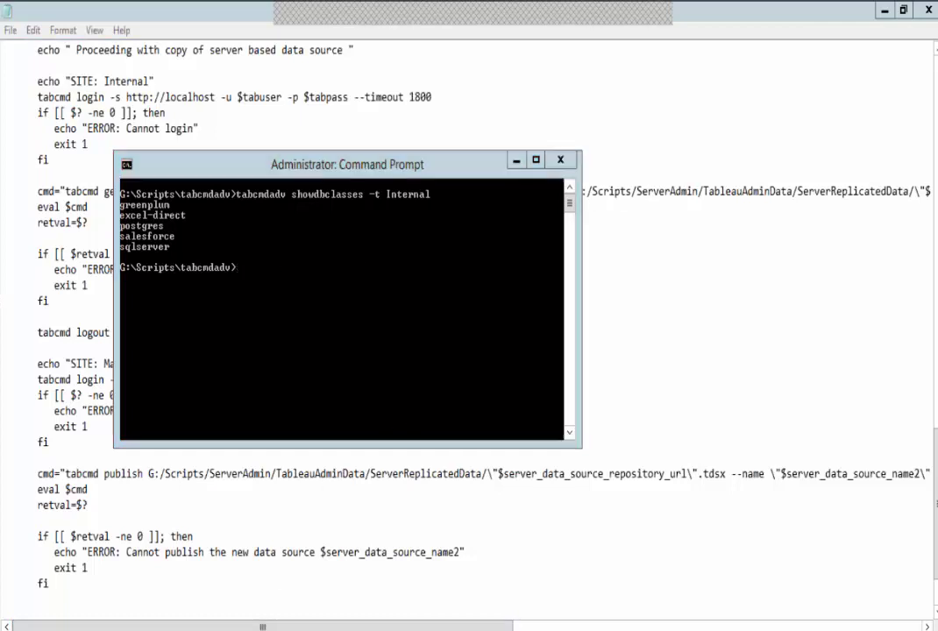
Step: Copy the update_connection_by_dbclass line from fordemo.bat, paste it, and erase the stale pasted script name
{"action": "mouse_move", "coordinate": [231, 626]}
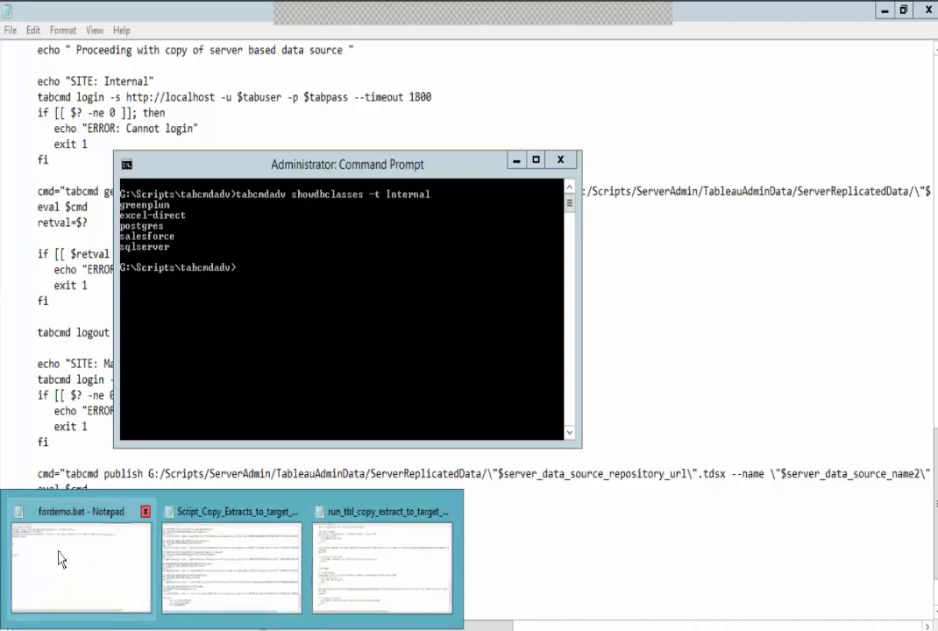
{"action": "left_click", "coordinate": [61, 559]}
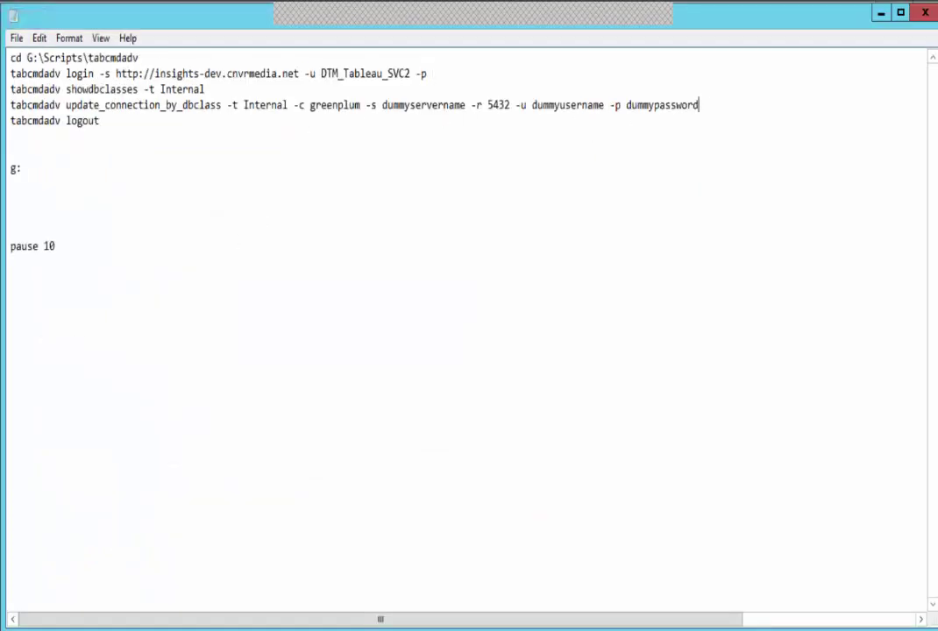
{"action": "left_click_drag", "start_coordinate": [698, 104], "coordinate": [7, 105]}
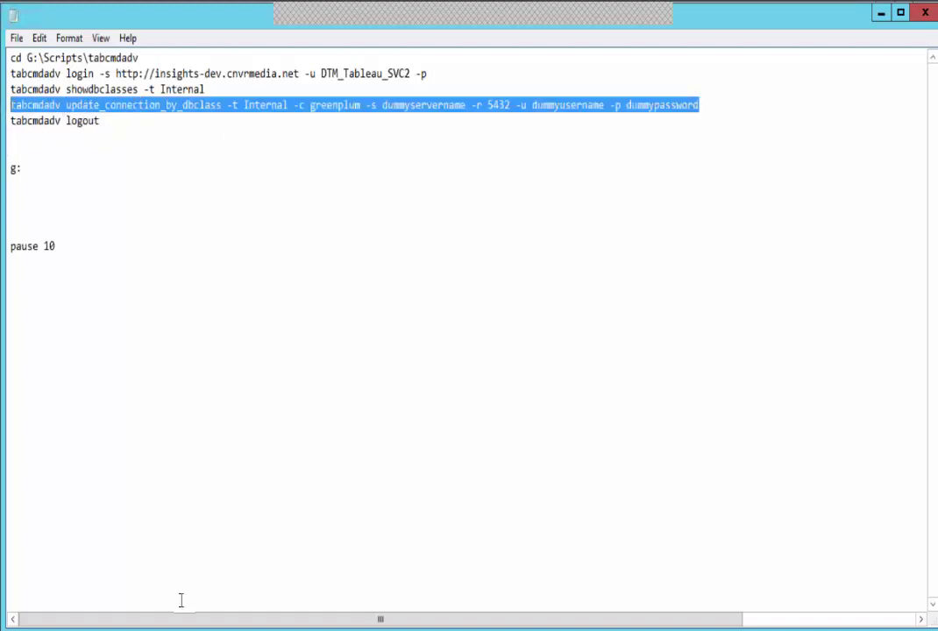
{"action": "mouse_move", "coordinate": [184, 630]}
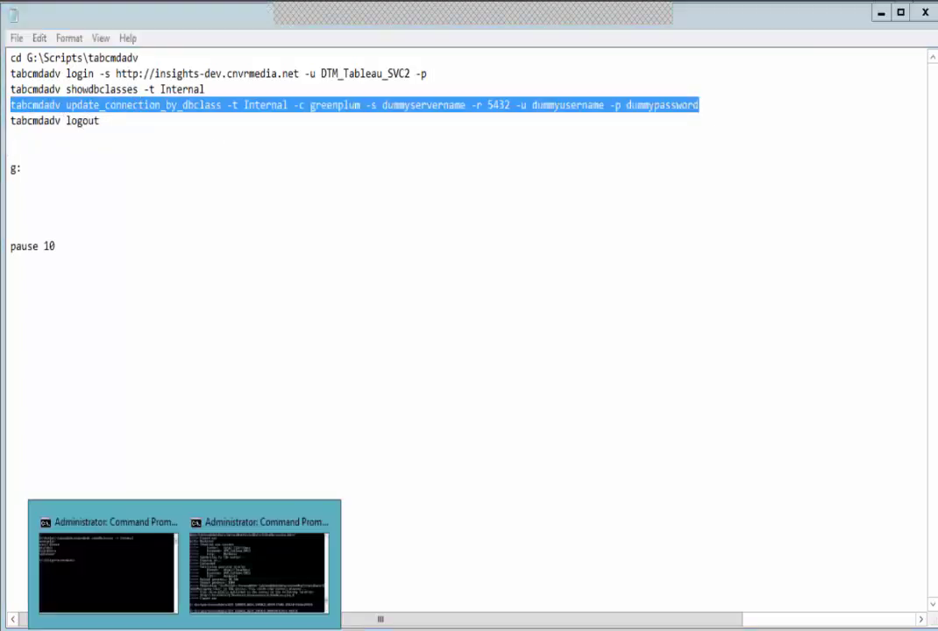
{"action": "left_click", "coordinate": [97, 586]}
{"action": "right_click", "coordinate": [269, 370]}
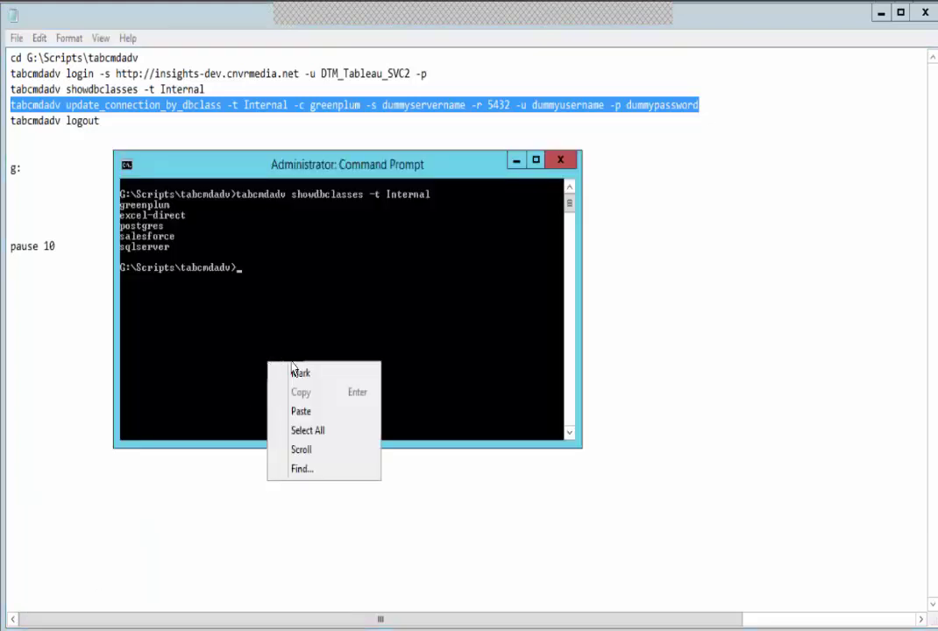
{"action": "left_click", "coordinate": [306, 411]}
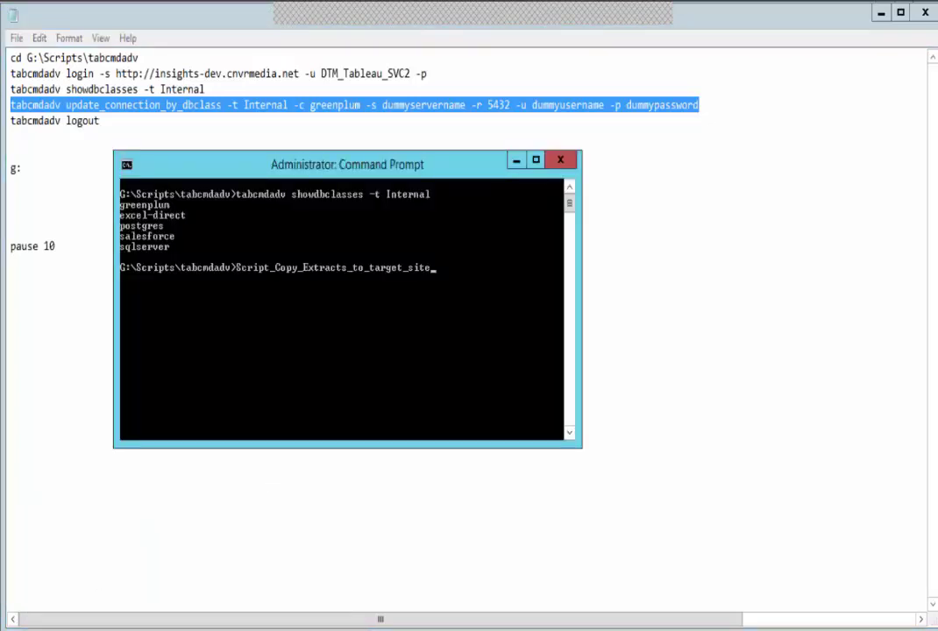
{"action": "key", "text": "BackSpace"}
{"action": "key", "text": "BackSpace"}
{"action": "key", "text": "BackSpace"}
{"action": "key", "text": "BackSpace"}
{"action": "key", "text": "BackSpace"}
{"action": "key", "text": "BackSpace"}
{"action": "key", "text": "BackSpace"}
{"action": "key", "text": "BackSpace"}
{"action": "key", "text": "BackSpace"}
{"action": "key", "text": "BackSpace"}
{"action": "key", "text": "BackSpace"}
{"action": "key", "text": "BackSpace"}
{"action": "key", "text": "BackSpace"}
{"action": "key", "text": "BackSpace"}
{"action": "key", "text": "BackSpace"}
{"action": "key", "text": "BackSpace"}
{"action": "key", "text": "BackSpace"}
{"action": "key", "text": "BackSpace"}
{"action": "key", "text": "BackSpace"}
{"action": "key", "text": "BackSpace"}
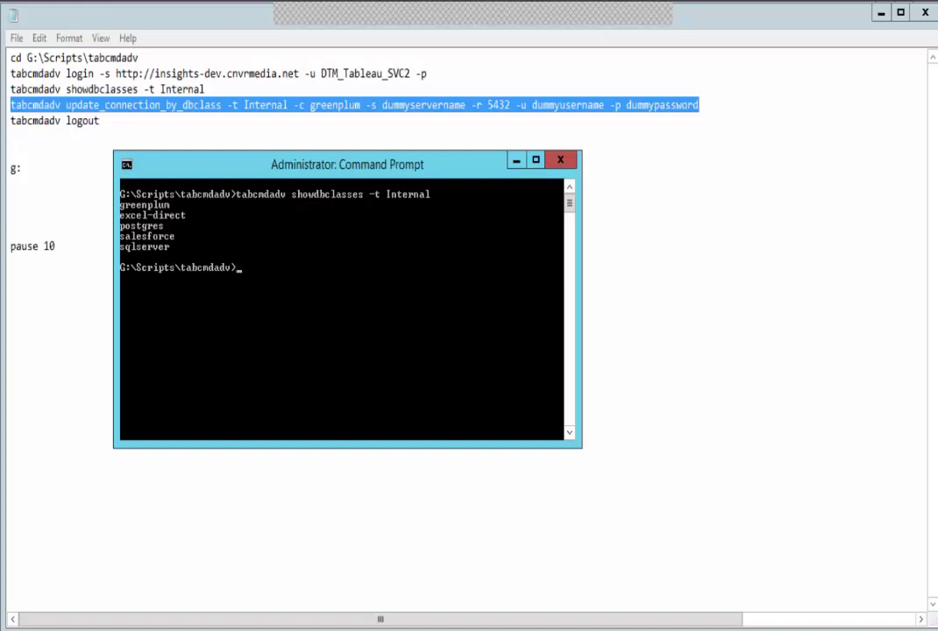
Step: Recopy the update_connection_by_dbclass command and run it to update Internal's greenplum connections
{"action": "left_click", "coordinate": [74, 228]}
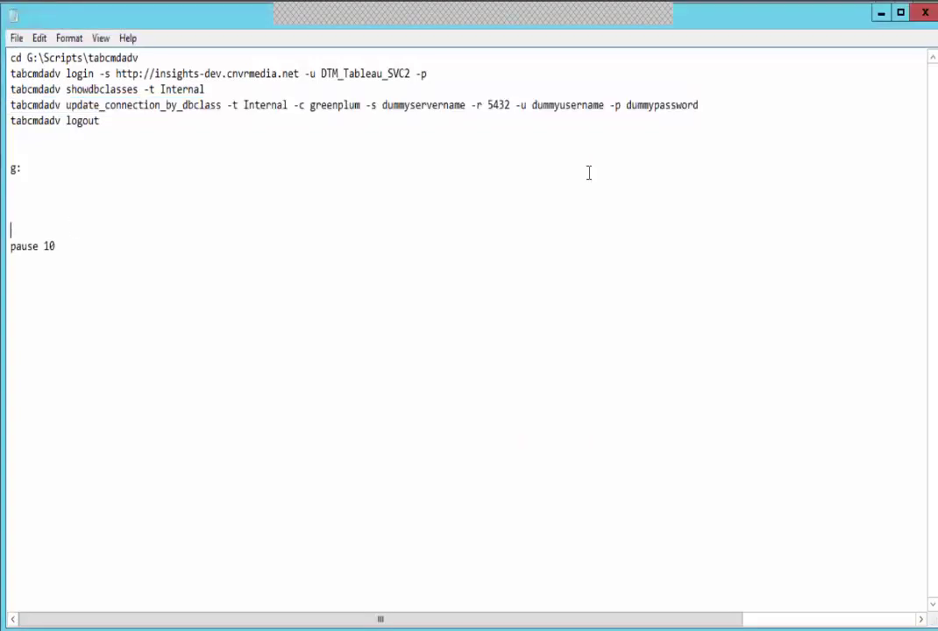
{"action": "left_click_drag", "start_coordinate": [700, 104], "coordinate": [3, 103]}
{"action": "key", "text": "ctrl+c"}
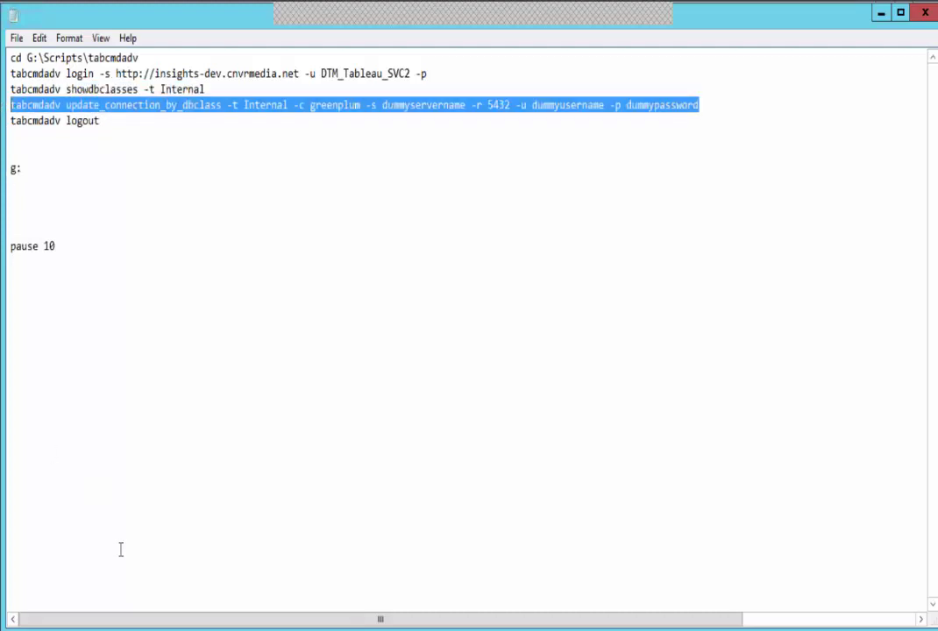
{"action": "mouse_move", "coordinate": [184, 630]}
{"action": "left_click", "coordinate": [110, 575]}
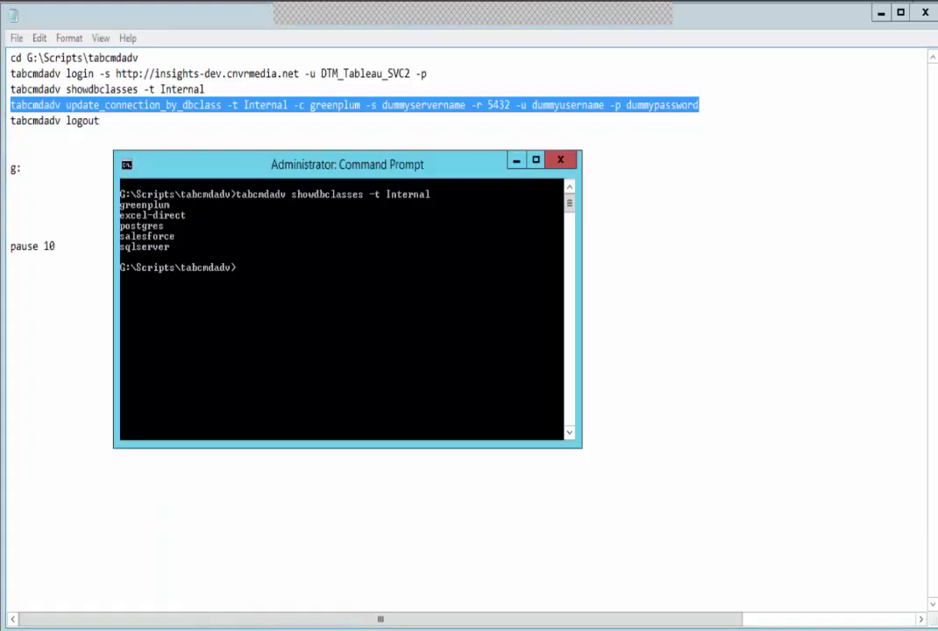
{"action": "right_click", "coordinate": [325, 345]}
{"action": "left_click", "coordinate": [358, 393]}
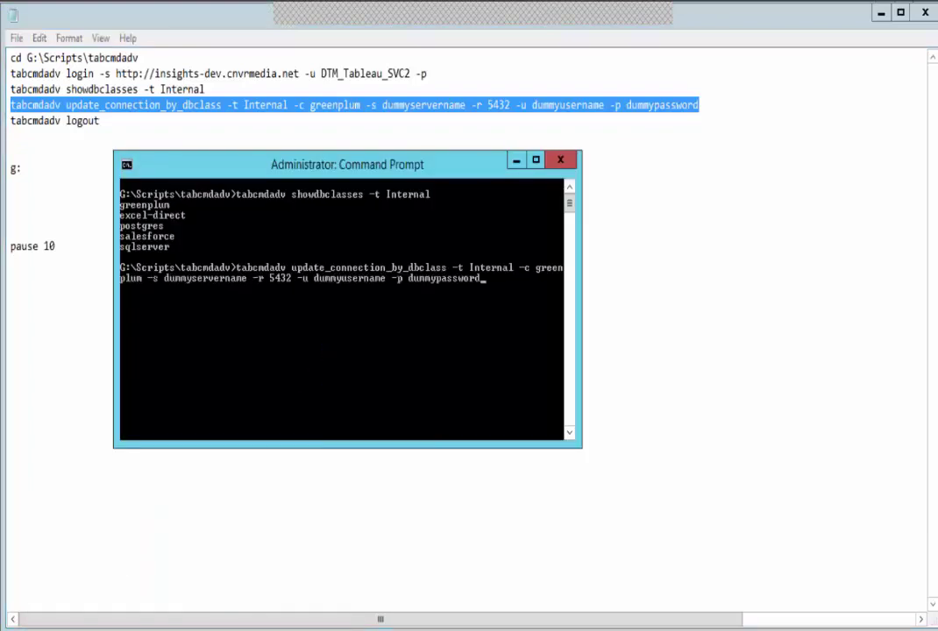
{"action": "key", "text": "Return"}
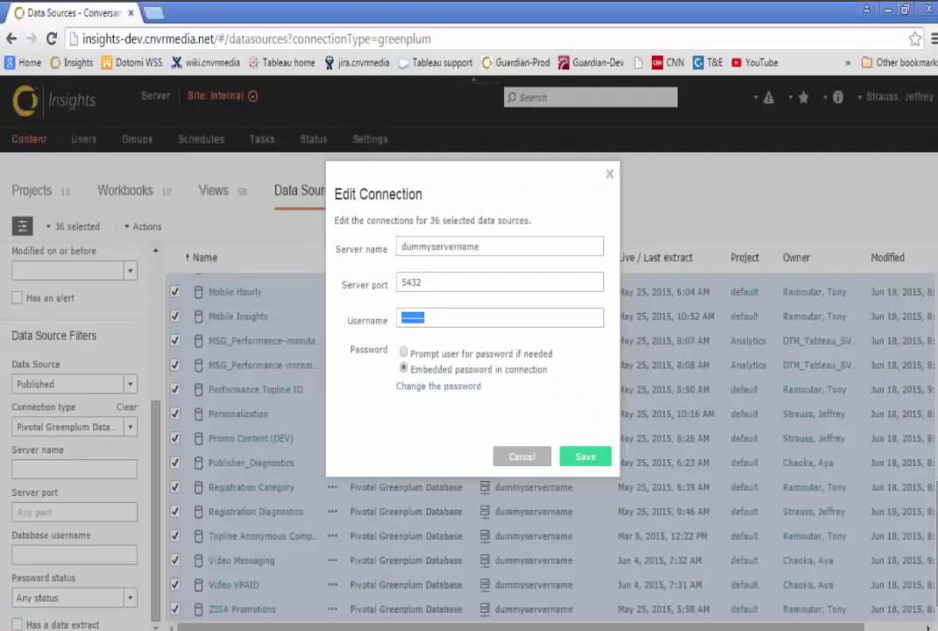
{"action": "left_click", "coordinate": [579, 613]}
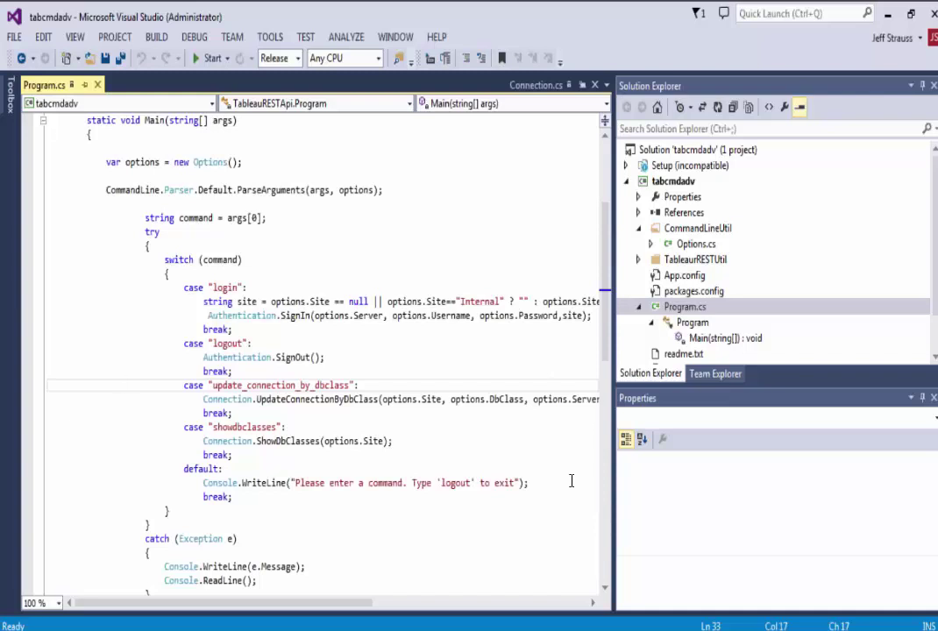
Step: Review Program.cs's login, update_connection_by_dbclass and showdbclasses cases, then go to UpdateConnectionByDbClass's definition
{"action": "left_click", "coordinate": [349, 285]}
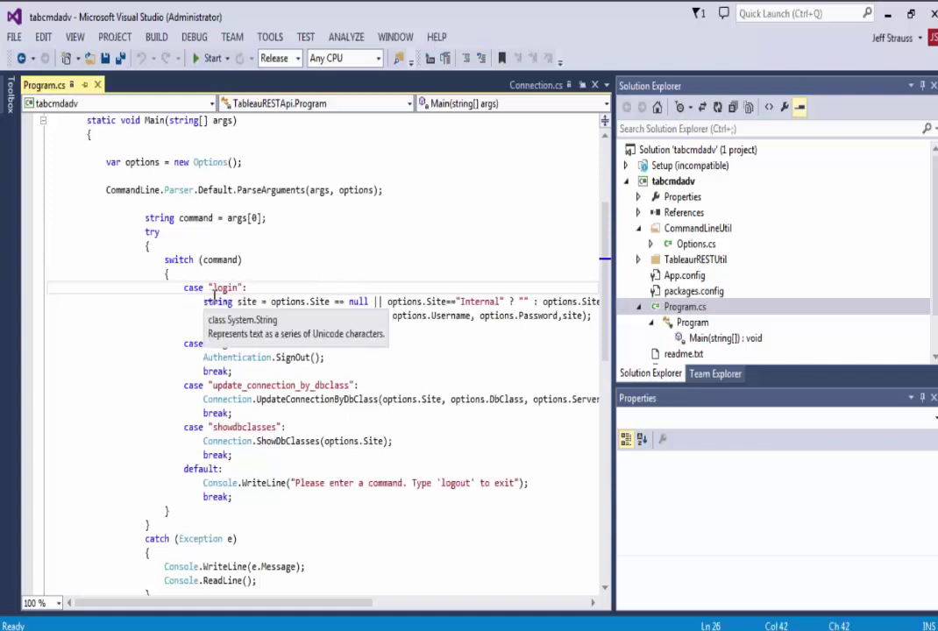
{"action": "left_click", "coordinate": [224, 288]}
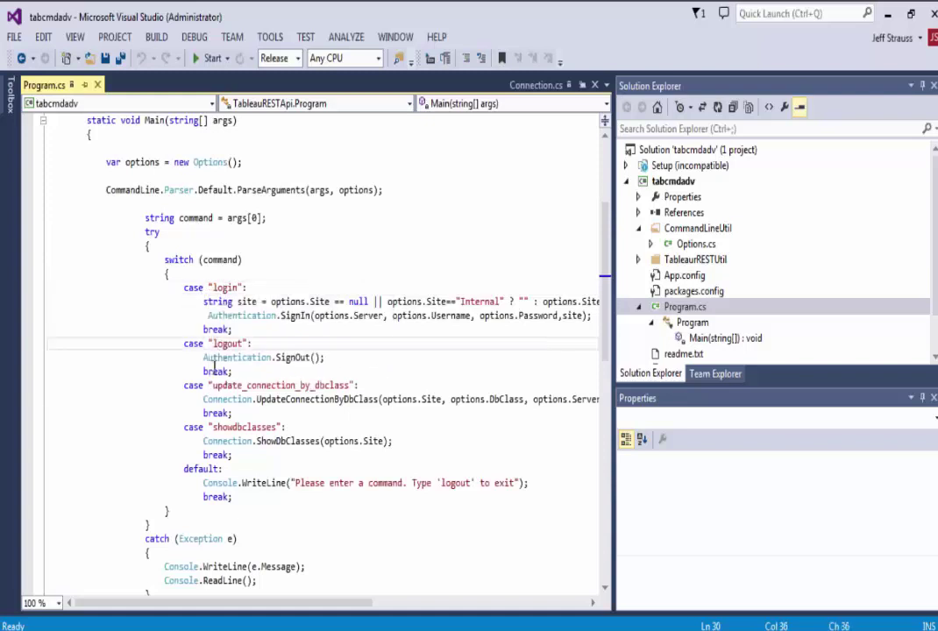
{"action": "left_click", "coordinate": [247, 386]}
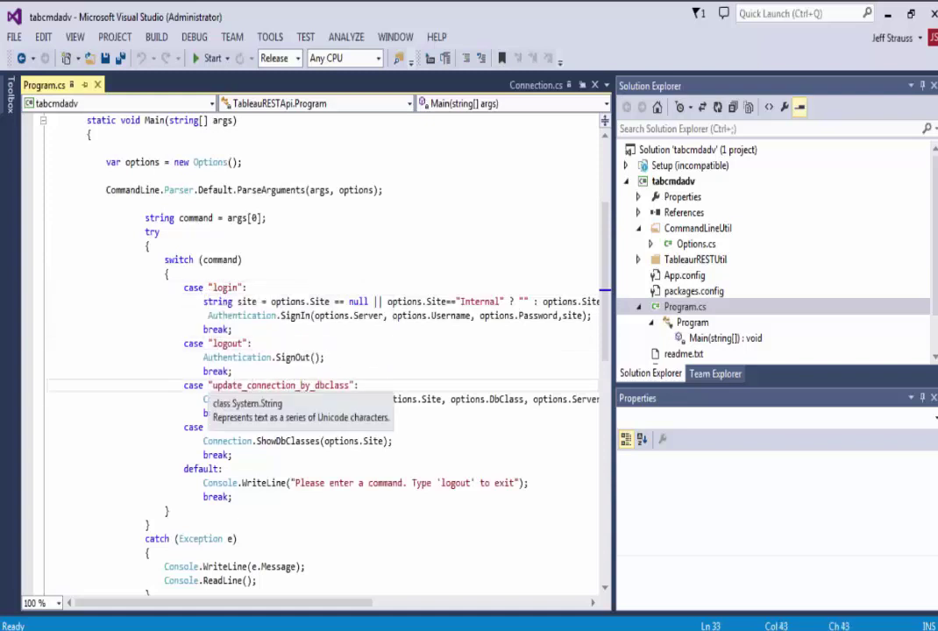
{"action": "left_click", "coordinate": [234, 427]}
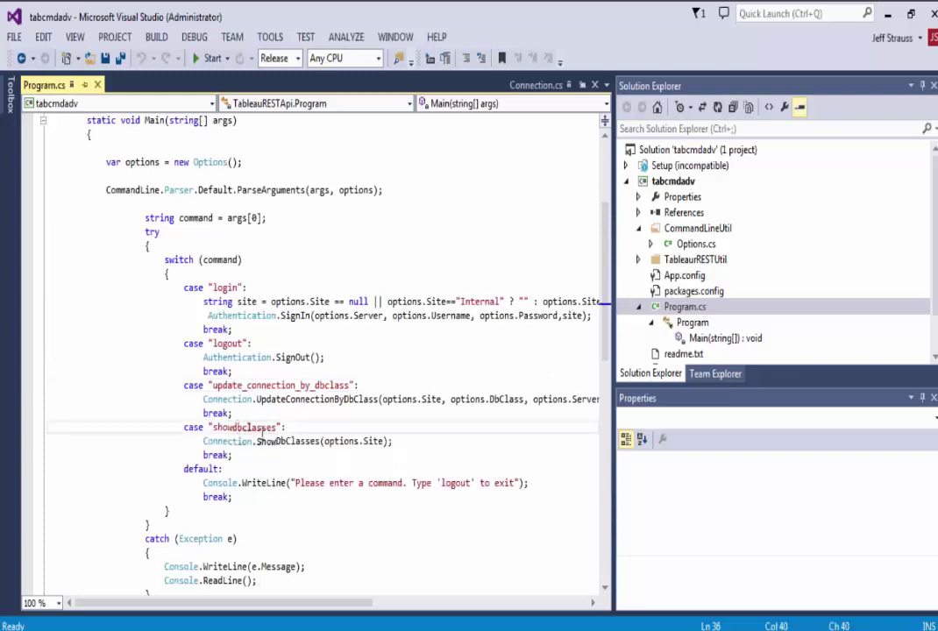
{"action": "right_click", "coordinate": [283, 399]}
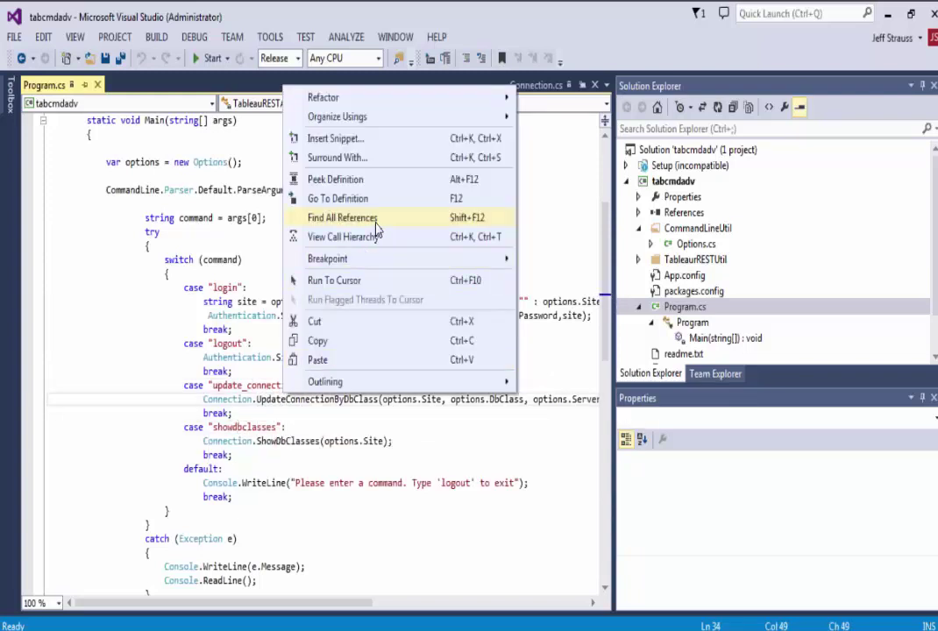
{"action": "left_click", "coordinate": [383, 196]}
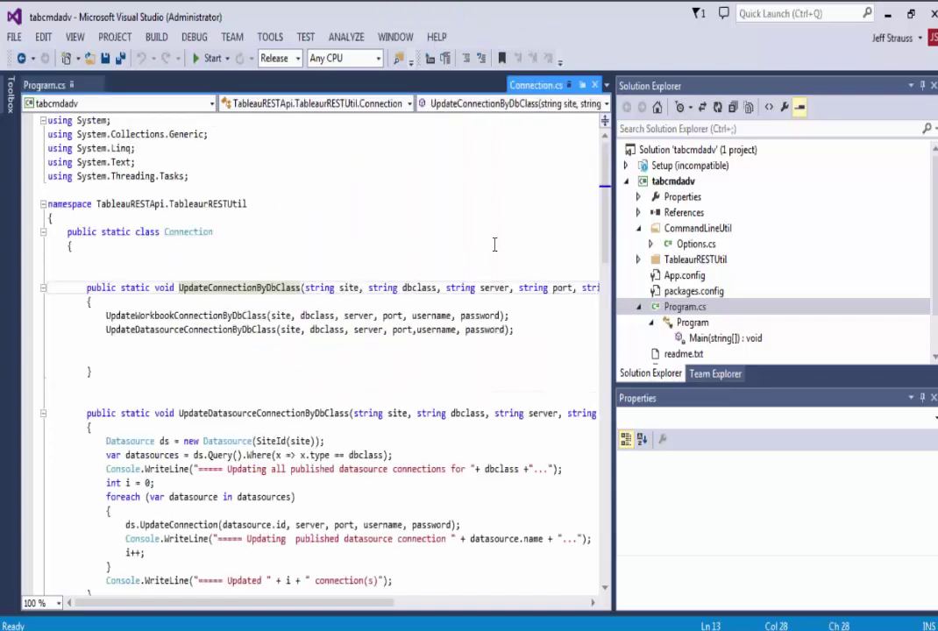
{"action": "scroll", "coordinate": [602, 252], "scroll_direction": "down", "scroll_amount": 1}
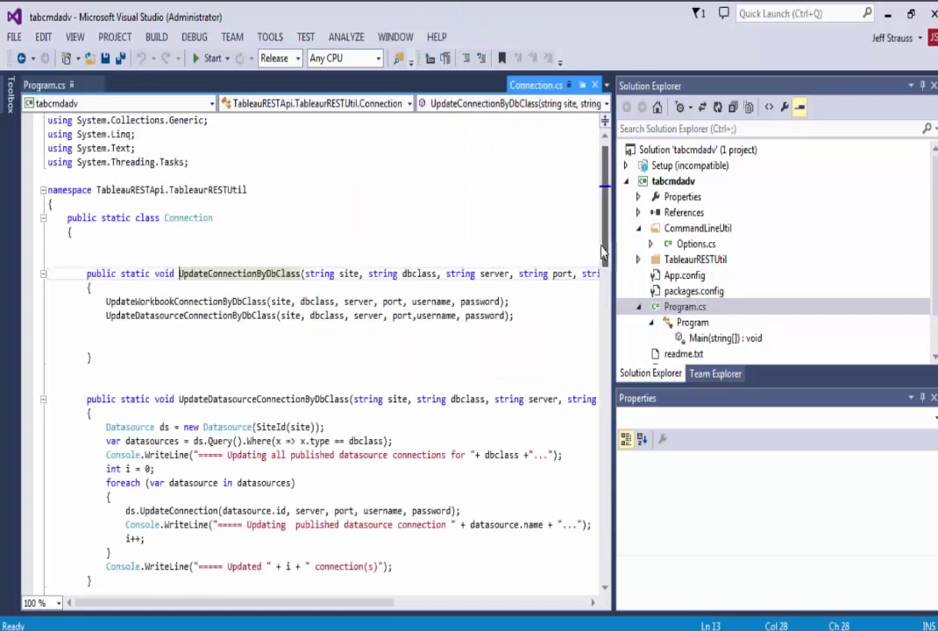
{"action": "left_click_drag", "start_coordinate": [602, 252], "coordinate": [605, 297]}
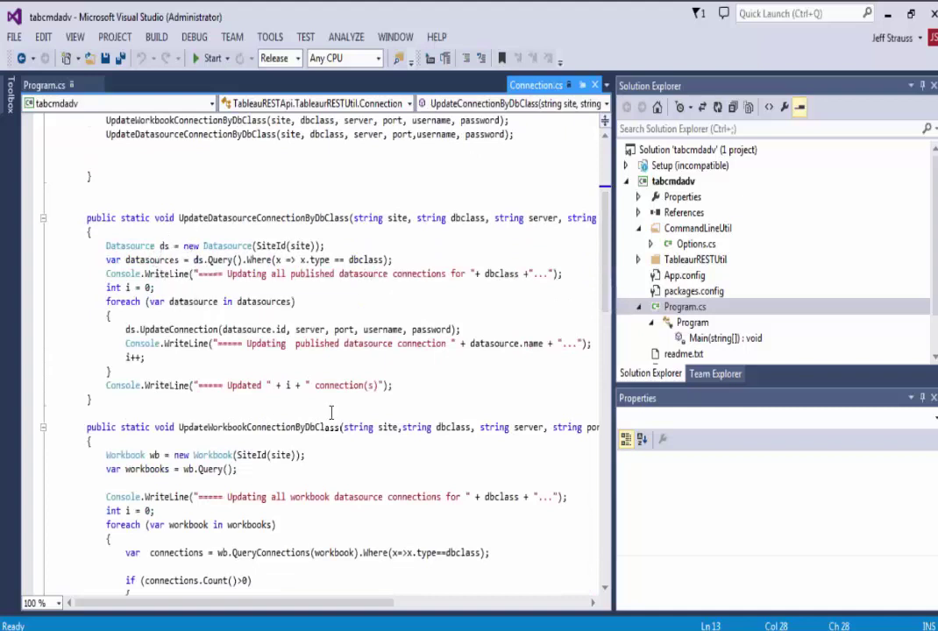
{"action": "scroll", "coordinate": [610, 340], "scroll_direction": "down", "scroll_amount": 3}
{"action": "scroll", "coordinate": [610, 340], "scroll_direction": "down", "scroll_amount": 1}
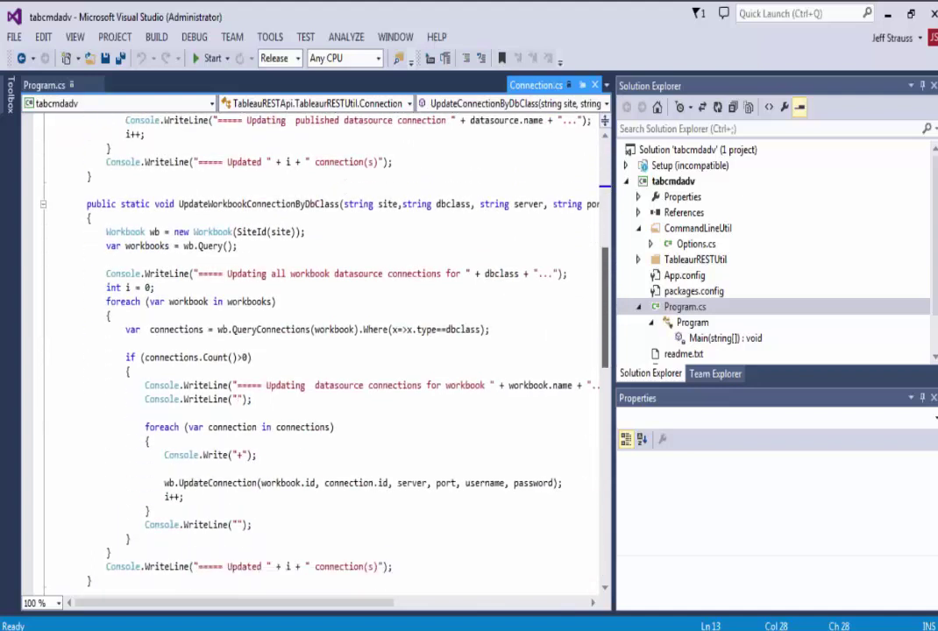
{"action": "left_click", "coordinate": [352, 384]}
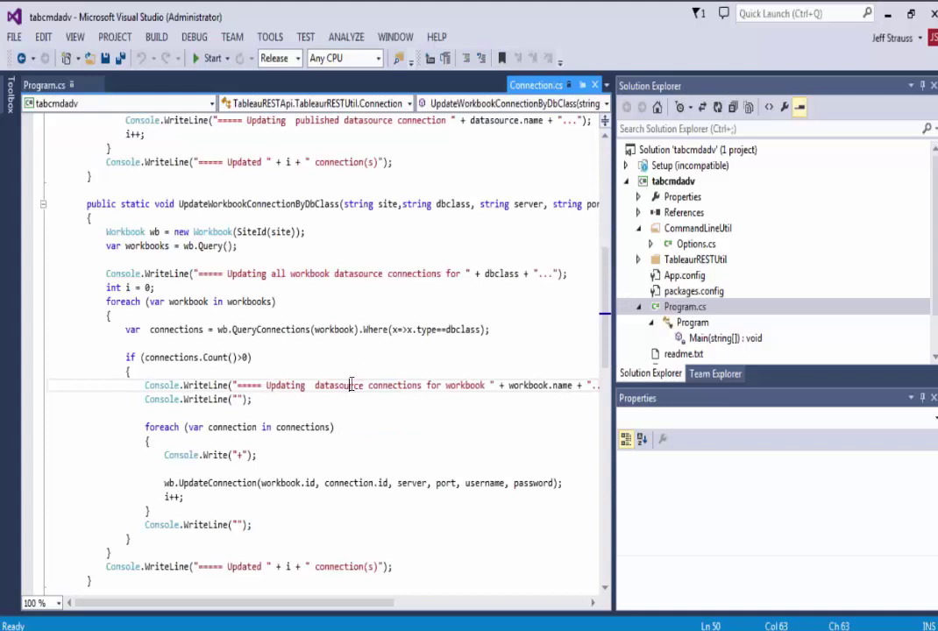
{"action": "mouse_move", "coordinate": [241, 483]}
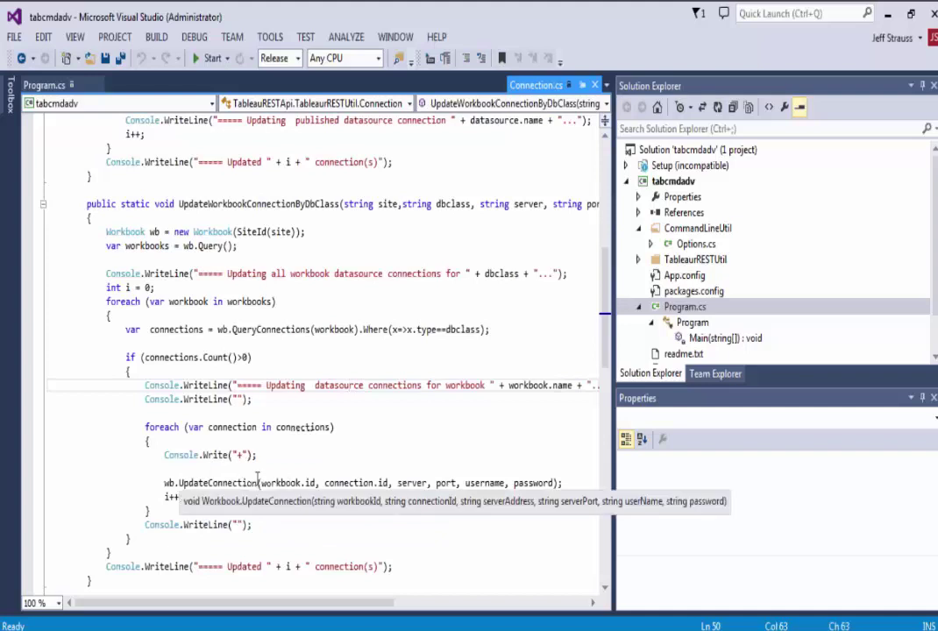
{"action": "left_click", "coordinate": [501, 483]}
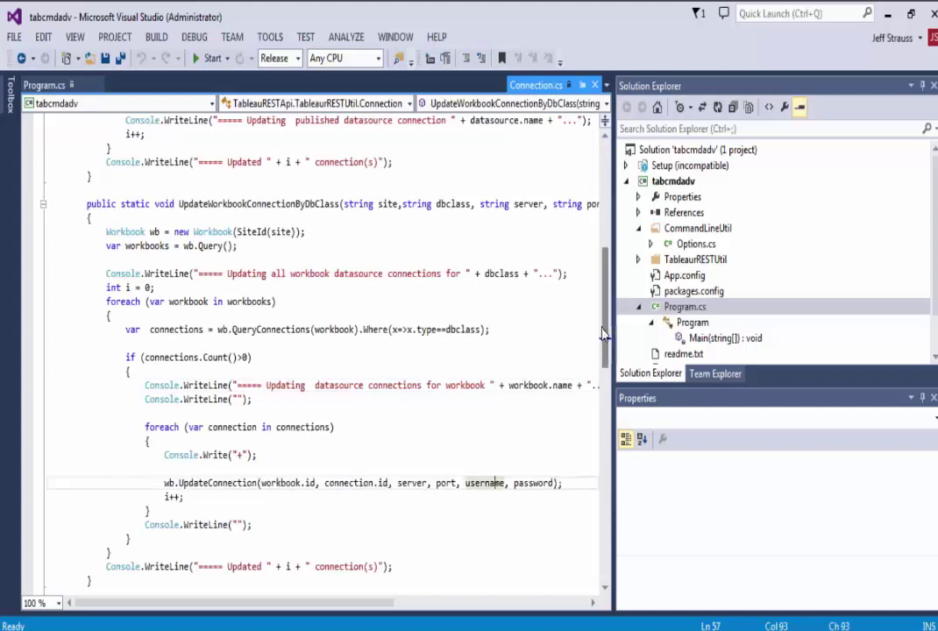
{"action": "scroll", "coordinate": [603, 316], "scroll_direction": "up", "scroll_amount": 2}
{"action": "scroll", "coordinate": [614, 311], "scroll_direction": "up", "scroll_amount": 4}
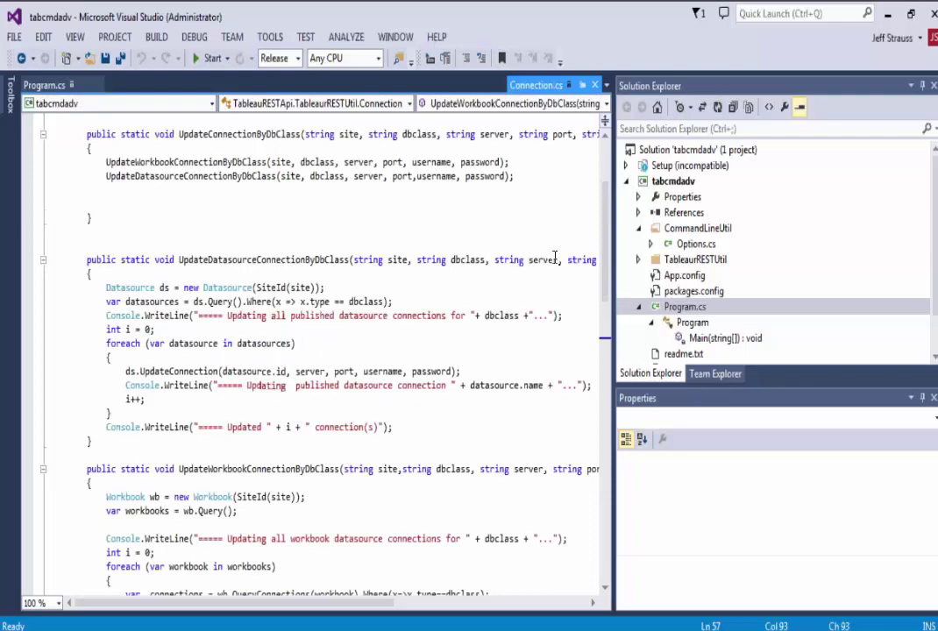
{"action": "scroll", "coordinate": [598, 434], "scroll_direction": "down", "scroll_amount": 10}
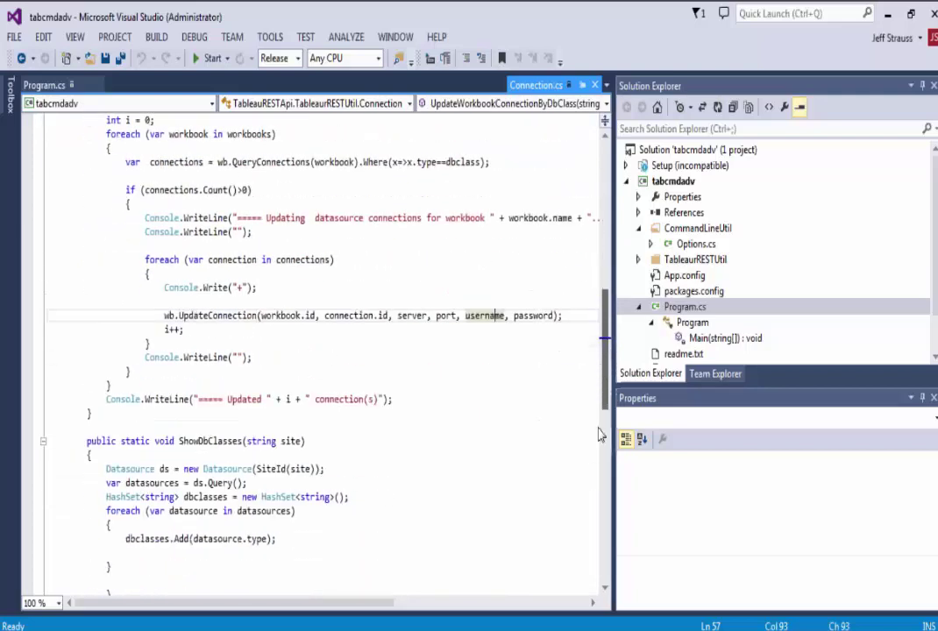
{"action": "scroll", "coordinate": [599, 435], "scroll_direction": "down", "scroll_amount": 9}
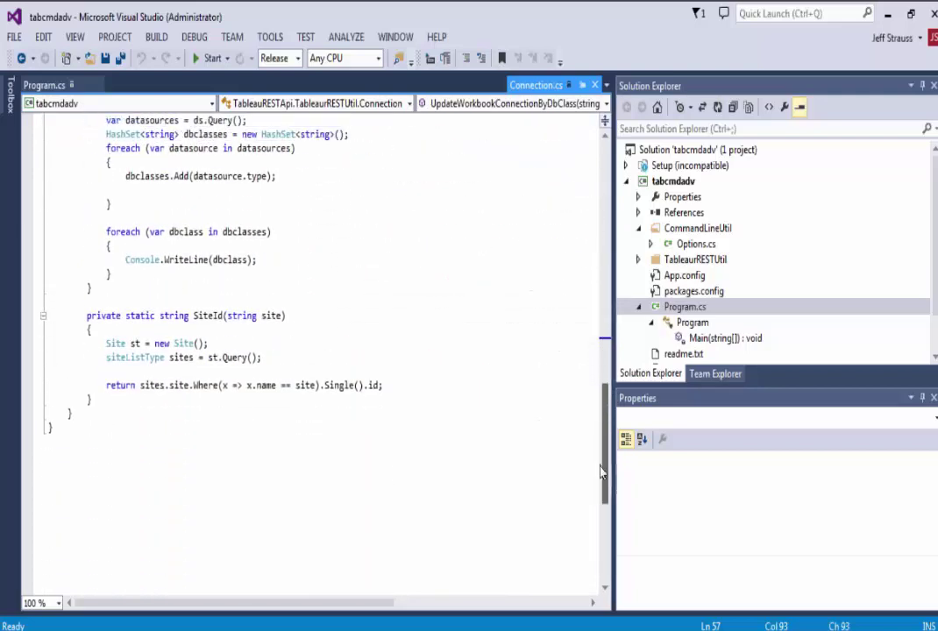
{"action": "scroll", "coordinate": [600, 472], "scroll_direction": "up", "scroll_amount": 3}
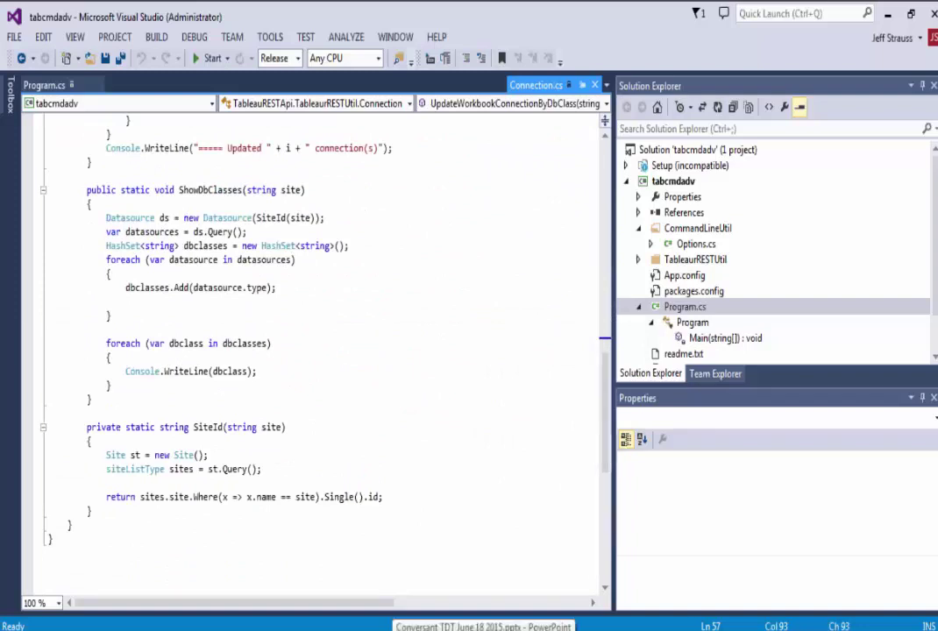
Step: Show the REST API – Example 2 and 3 slide, then open a new Chrome window from the taskbar
{"action": "left_click", "coordinate": [483, 629]}
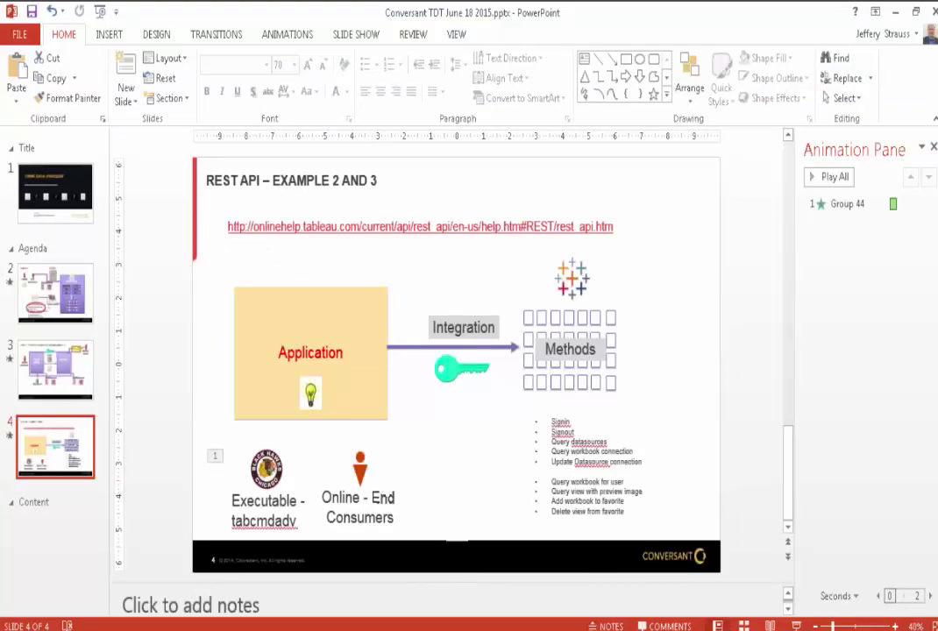
{"action": "right_click", "coordinate": [783, 629]}
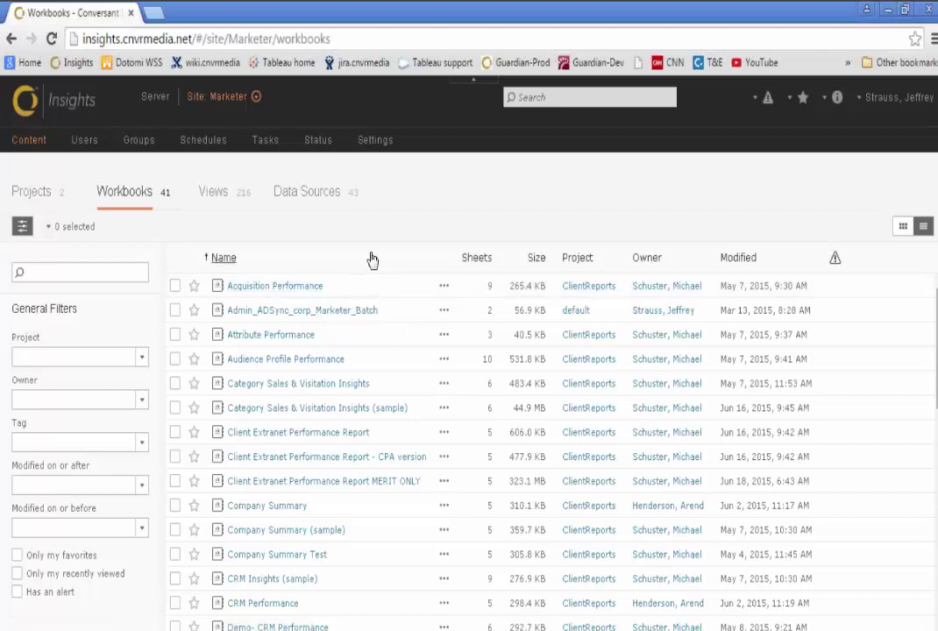
Step: Switch to the Internal site, open Admin_Capacity_Mgmt's Infra - CPU view, and enter ord-tbl103.corp.valueclick.com in a new tab
{"action": "left_click", "coordinate": [223, 96]}
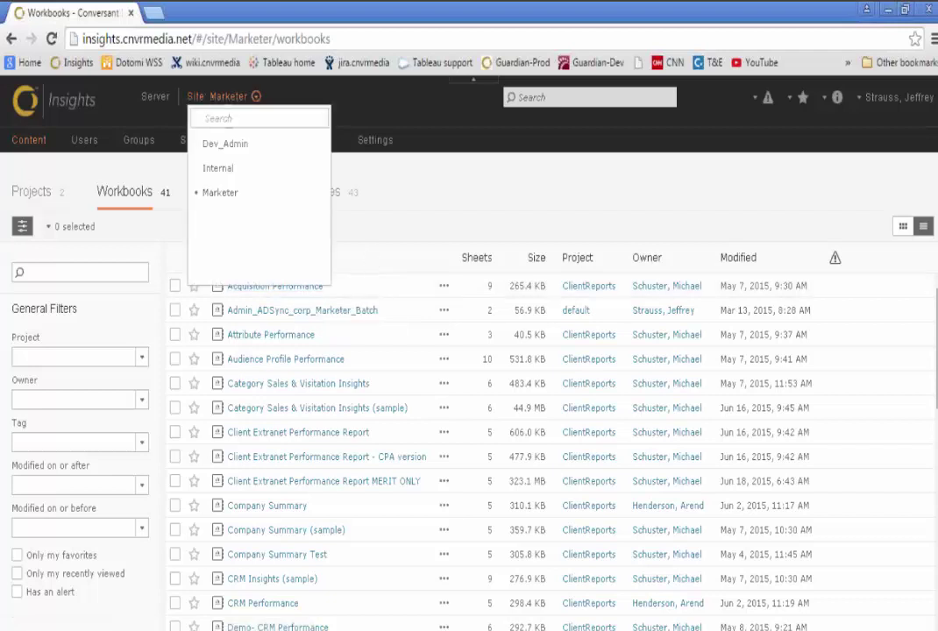
{"action": "key", "text": "Escape"}
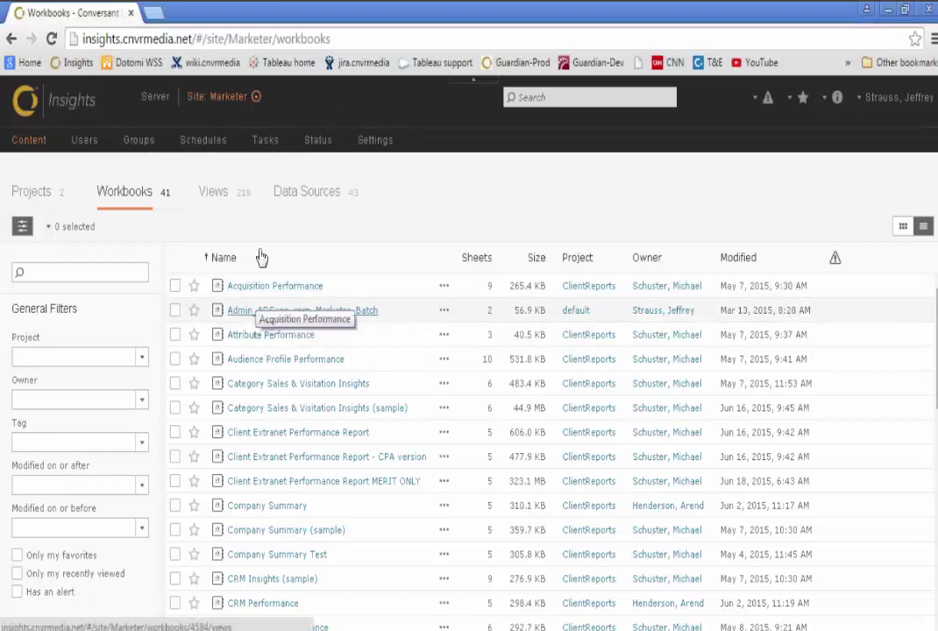
{"action": "left_click", "coordinate": [195, 93]}
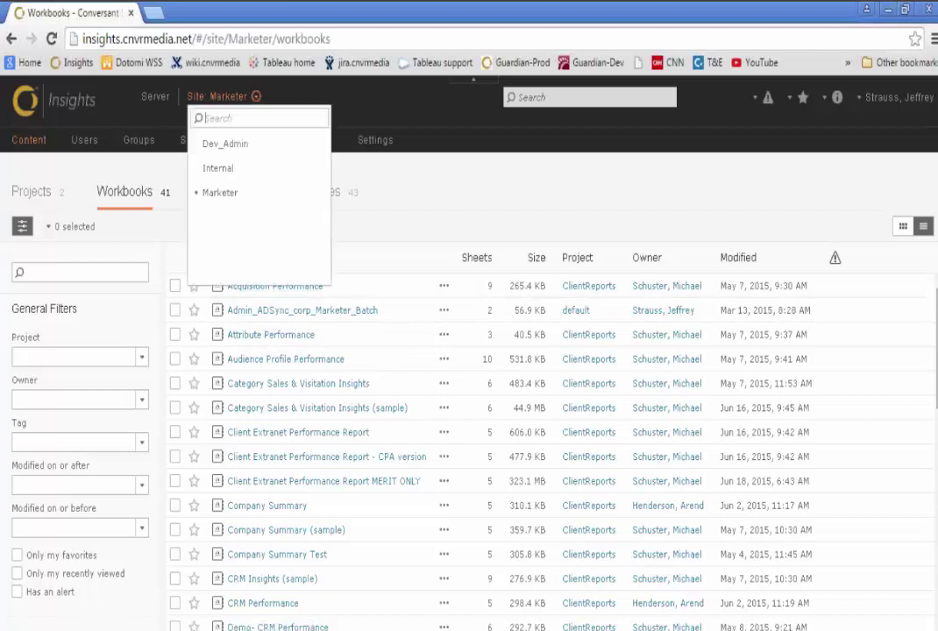
{"action": "left_click", "coordinate": [221, 168]}
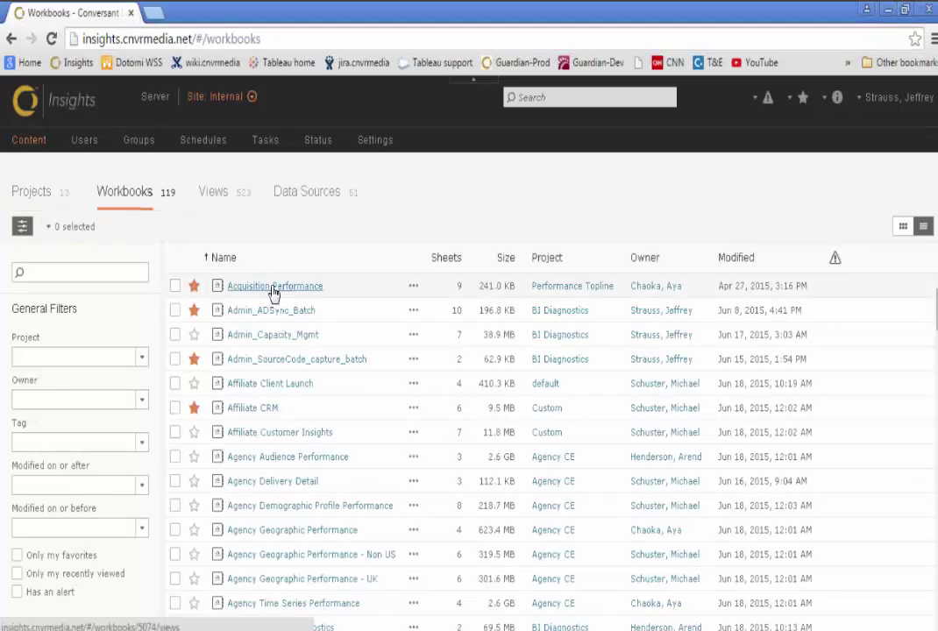
{"action": "left_click", "coordinate": [271, 335]}
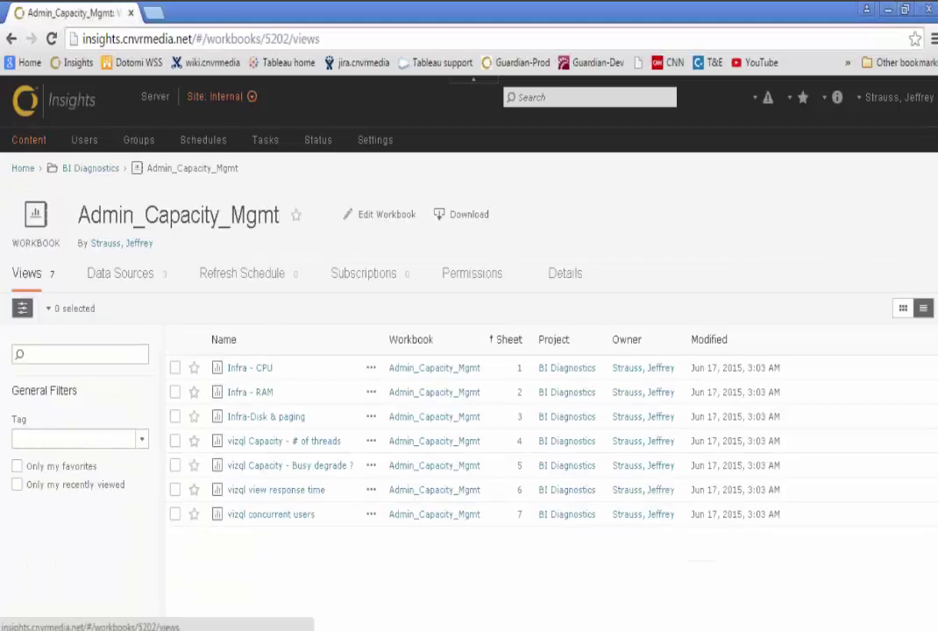
{"action": "left_click", "coordinate": [248, 369]}
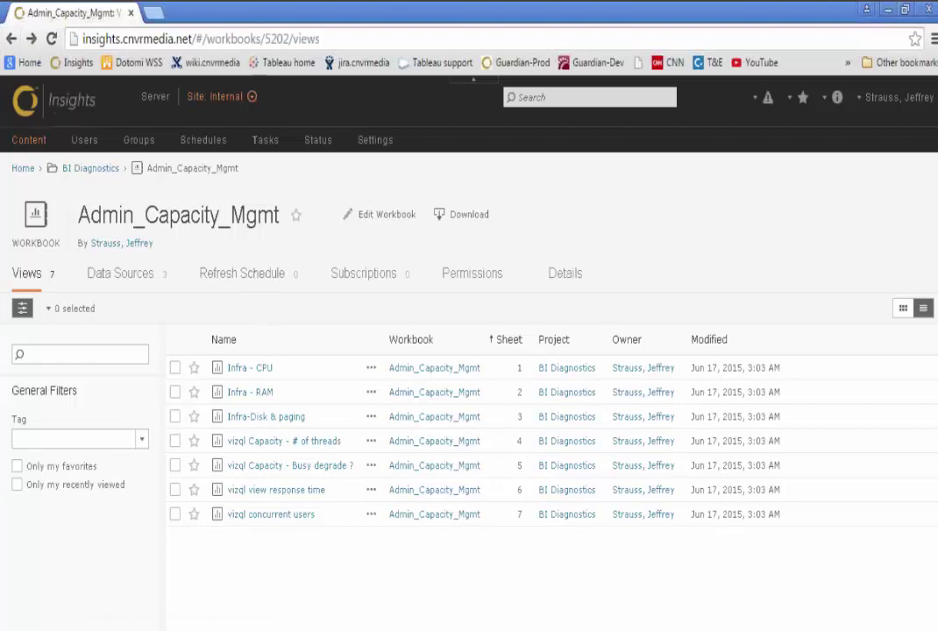
{"action": "key", "text": "ctrl+t"}
{"action": "type", "text": "ord-tbl103.corp.valueclick.com"}
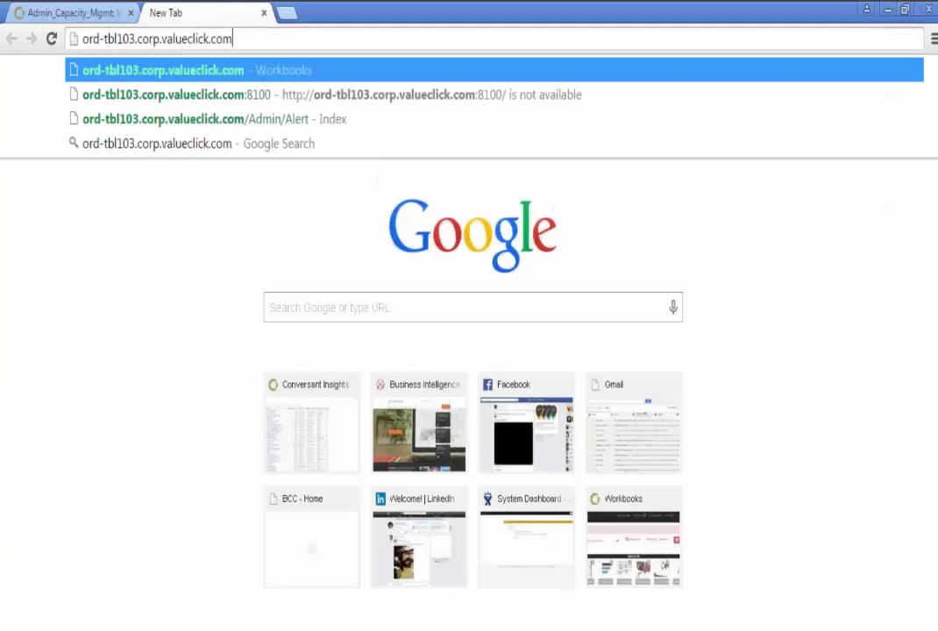
Step: Load the custom Insights portal and scroll through its workbook gallery
{"action": "key", "text": "Return"}
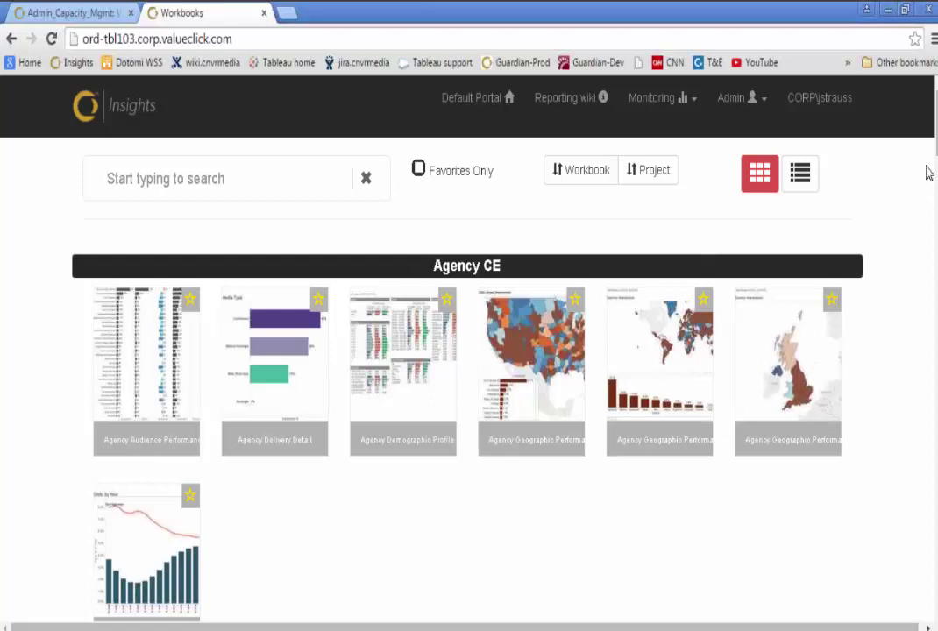
{"action": "scroll", "coordinate": [927, 173], "scroll_direction": "down", "scroll_amount": 3}
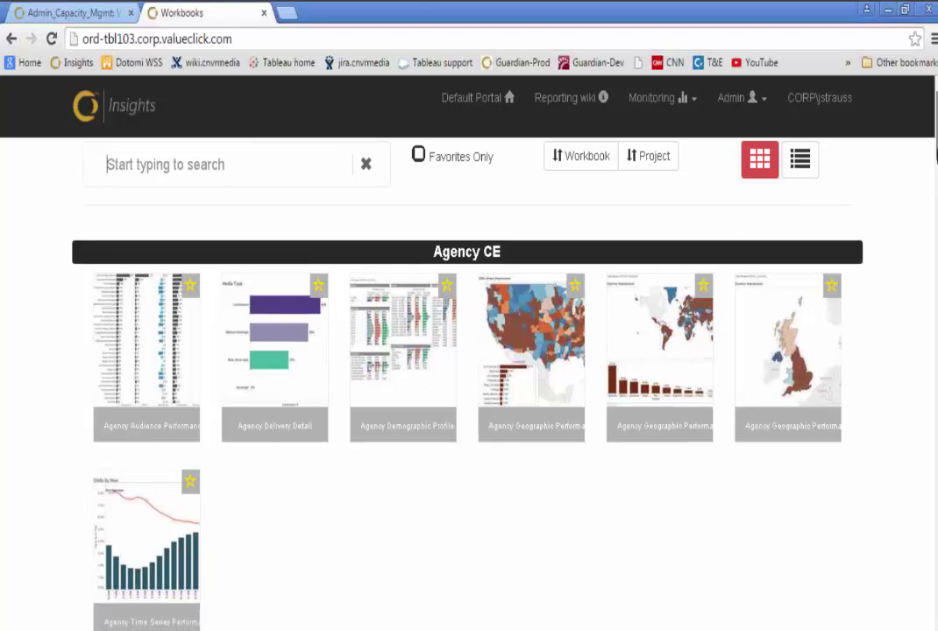
{"action": "scroll", "coordinate": [467, 279], "scroll_direction": "up", "scroll_amount": 3}
{"action": "scroll", "coordinate": [467, 351], "scroll_direction": "down", "scroll_amount": 2}
{"action": "scroll", "coordinate": [466, 350], "scroll_direction": "up", "scroll_amount": 2}
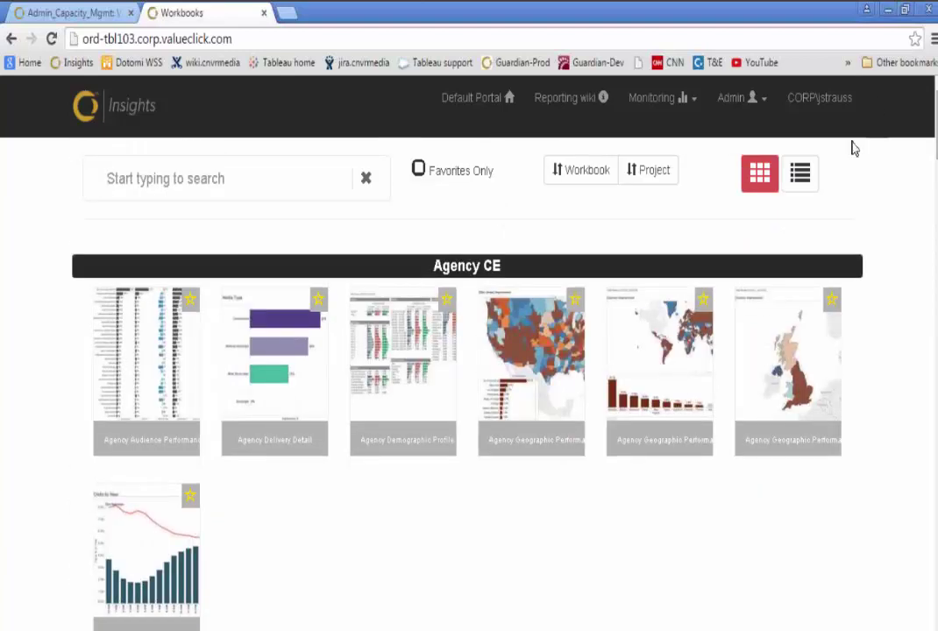
Step: Try the table and grid views, star Agency Delivery Detail, and toggle Favorites Only on and off
{"action": "left_click", "coordinate": [801, 175]}
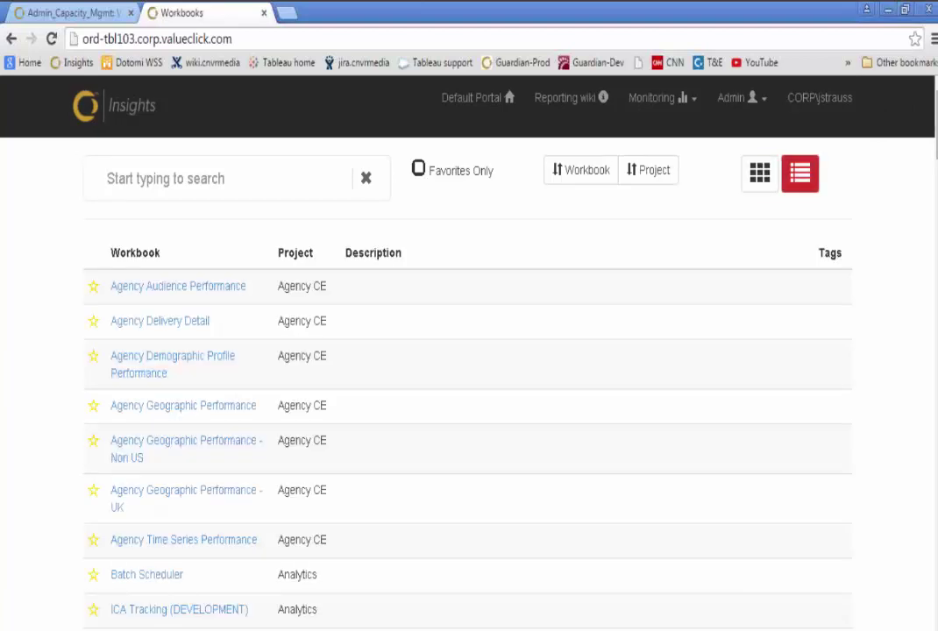
{"action": "left_click", "coordinate": [752, 175]}
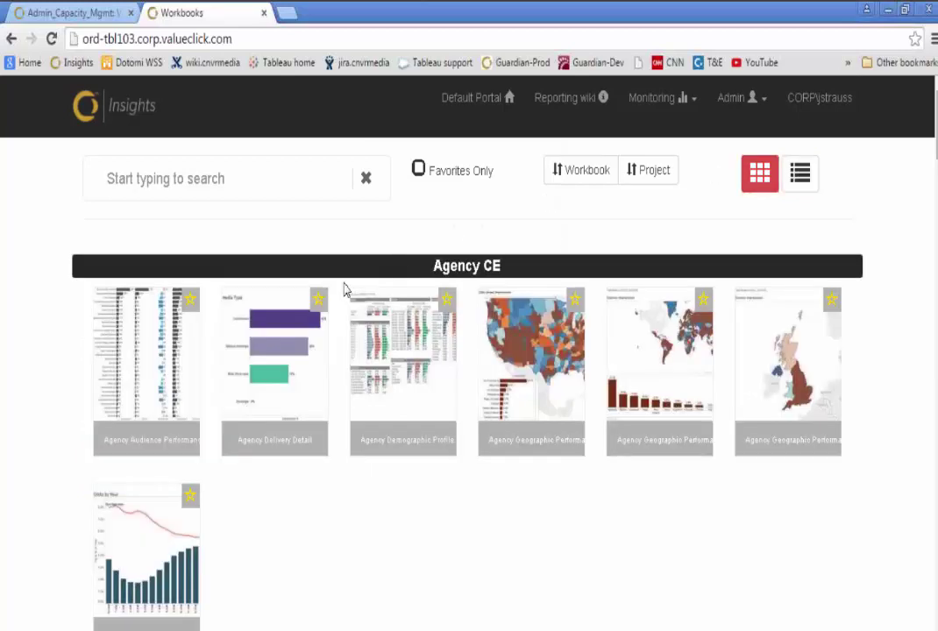
{"action": "left_click", "coordinate": [317, 301]}
{"action": "left_click", "coordinate": [418, 168]}
{"action": "left_click", "coordinate": [418, 168]}
Step: Search for 'Stat' and 'Media', clearing each to restore the full list, then sort by workbook name
{"action": "type", "text": "S"}
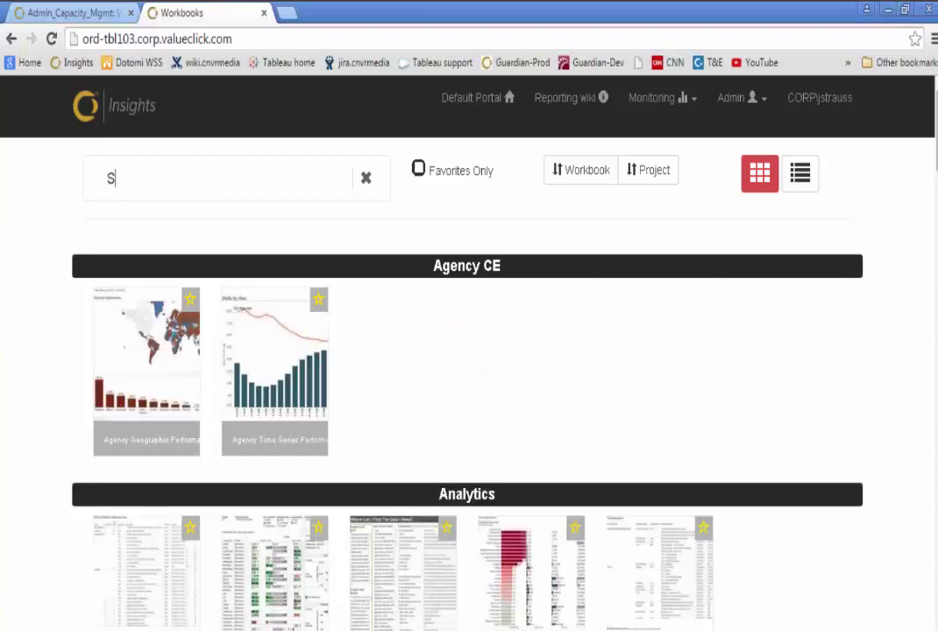
{"action": "type", "text": "tat"}
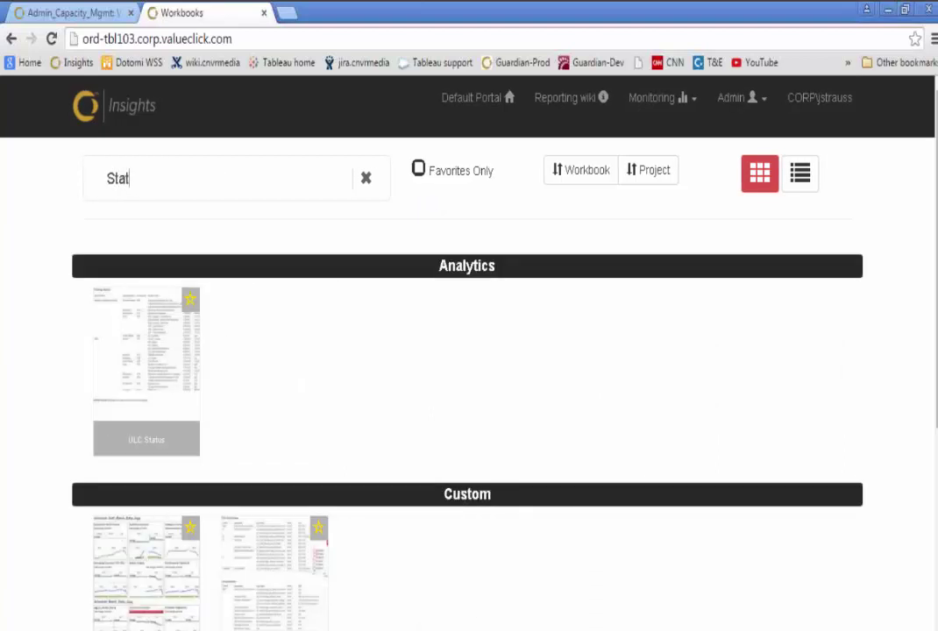
{"action": "key", "text": "BackSpace"}
{"action": "key", "text": "BackSpace"}
{"action": "key", "text": "BackSpace"}
{"action": "key", "text": "BackSpace"}
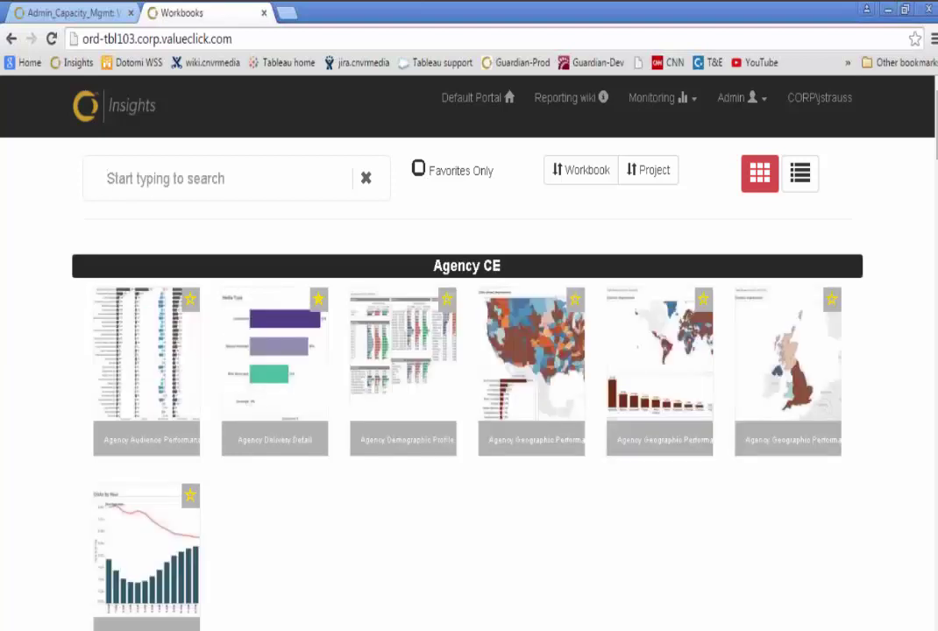
{"action": "type", "text": "Media"}
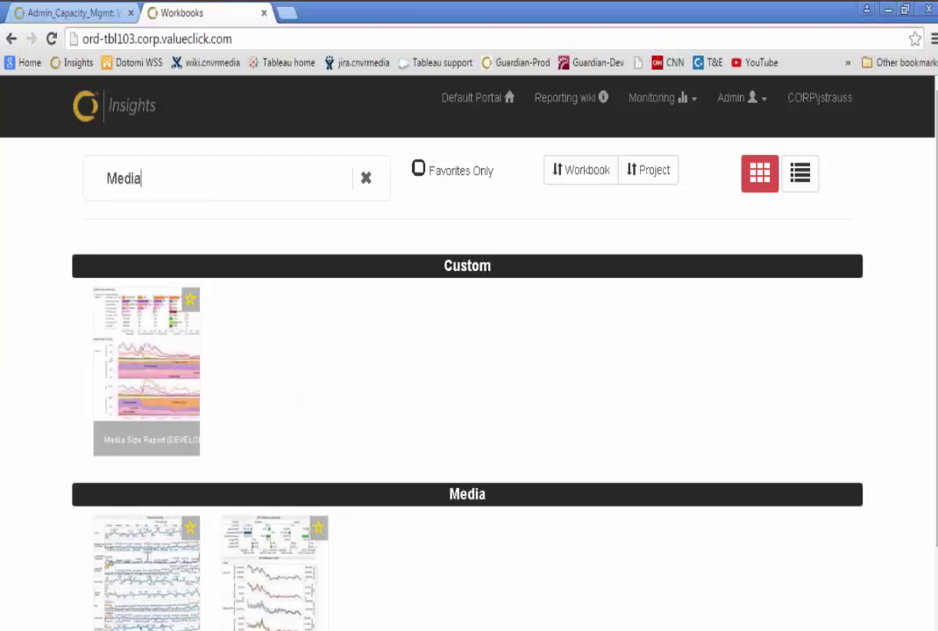
{"action": "key", "text": "BackSpace"}
{"action": "key", "text": "BackSpace"}
{"action": "key", "text": "BackSpace"}
{"action": "key", "text": "BackSpace"}
{"action": "key", "text": "BackSpace"}
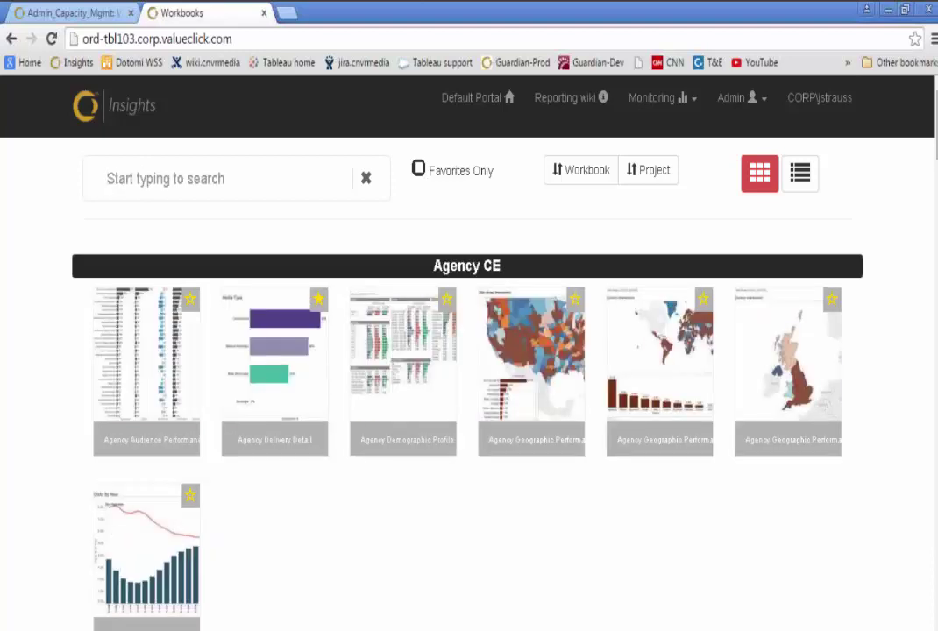
{"action": "left_click", "coordinate": [586, 176]}
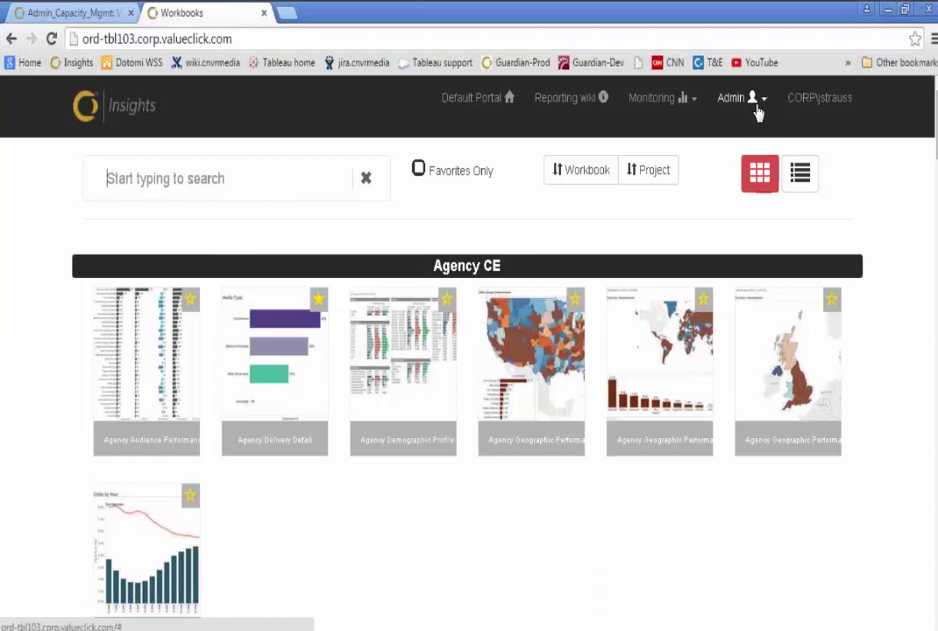
Step: Under Admin > Alerts, create an alert with message 'test tdt' and note 'trythis', then return home
{"action": "left_click", "coordinate": [749, 99]}
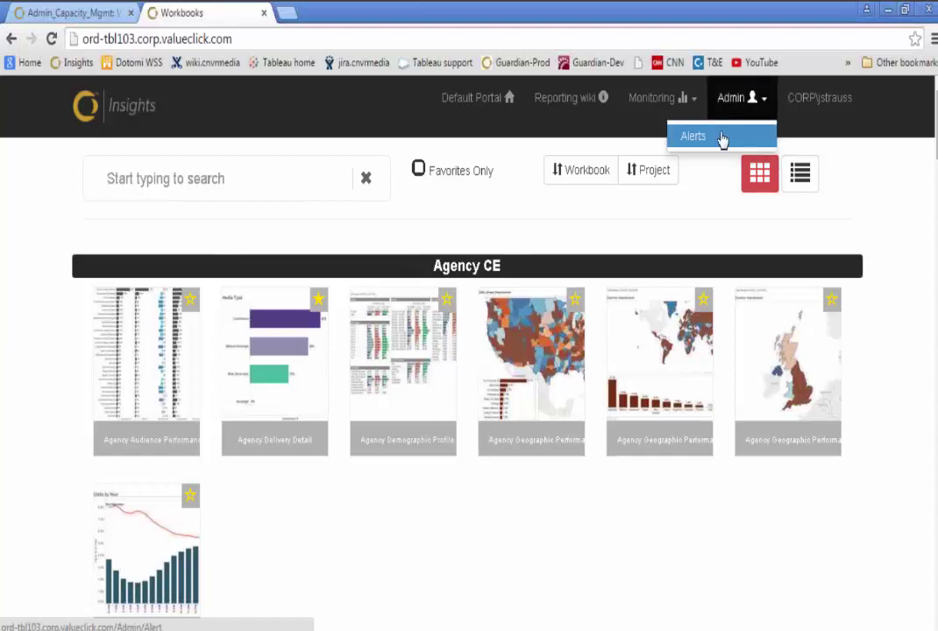
{"action": "left_click", "coordinate": [719, 138]}
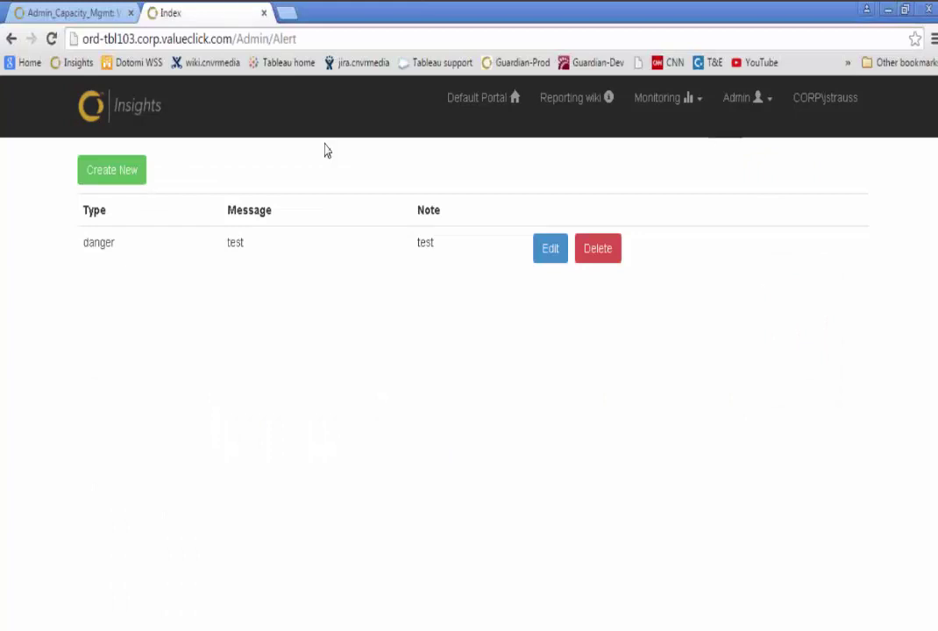
{"action": "left_click", "coordinate": [123, 170]}
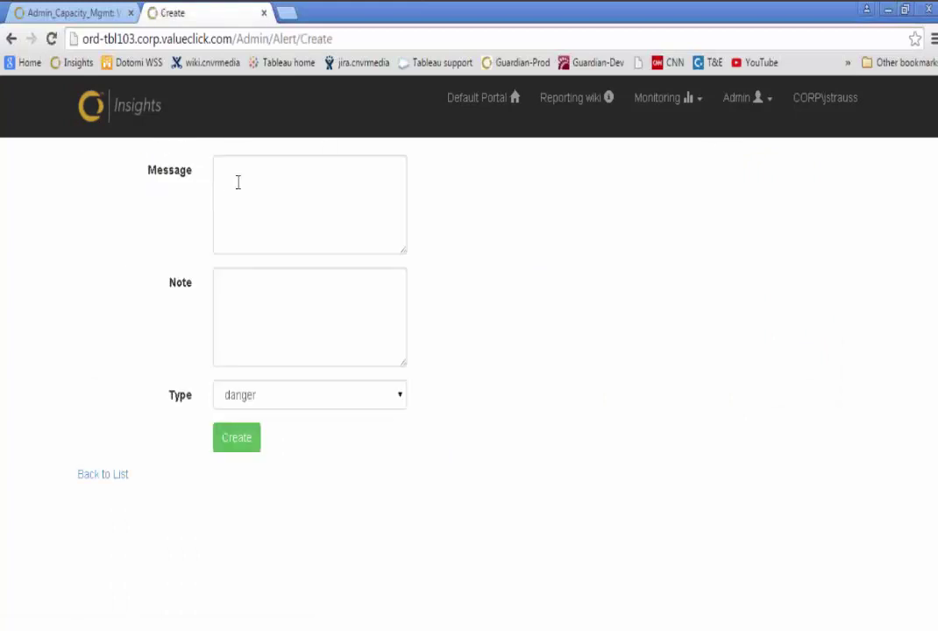
{"action": "left_click", "coordinate": [238, 183]}
{"action": "type", "text": "test "}
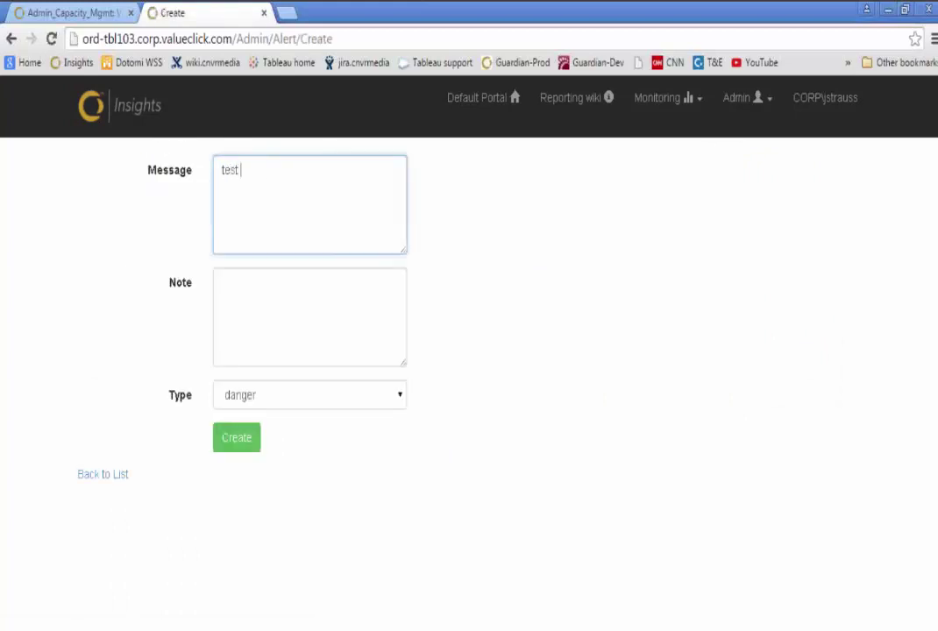
{"action": "type", "text": "thi"}
{"action": "key", "text": "BackSpace"}
{"action": "key", "text": "BackSpace"}
{"action": "type", "text": "dt"}
{"action": "key", "text": "Tab"}
{"action": "type", "text": "trythis"}
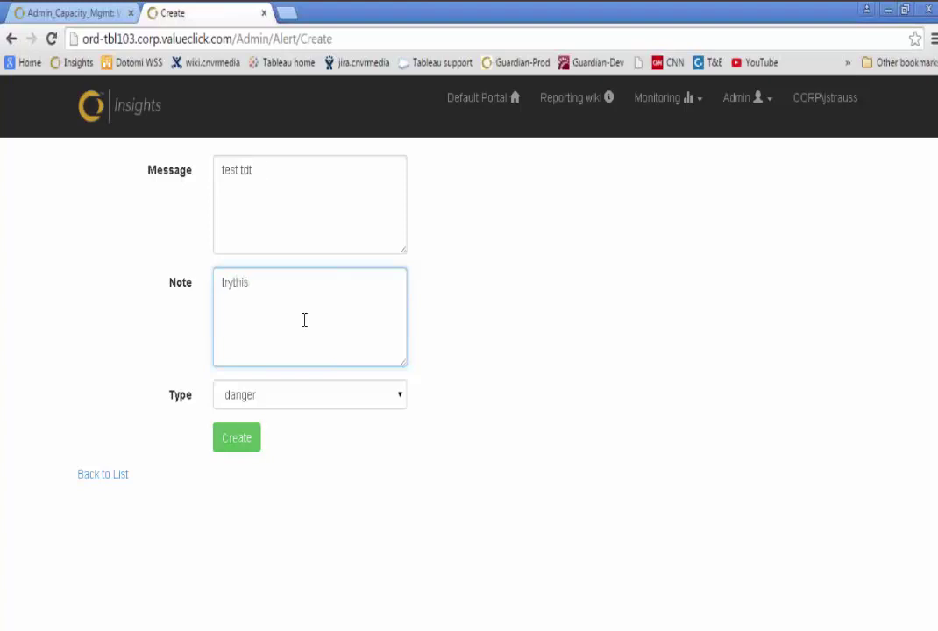
{"action": "left_click", "coordinate": [240, 451]}
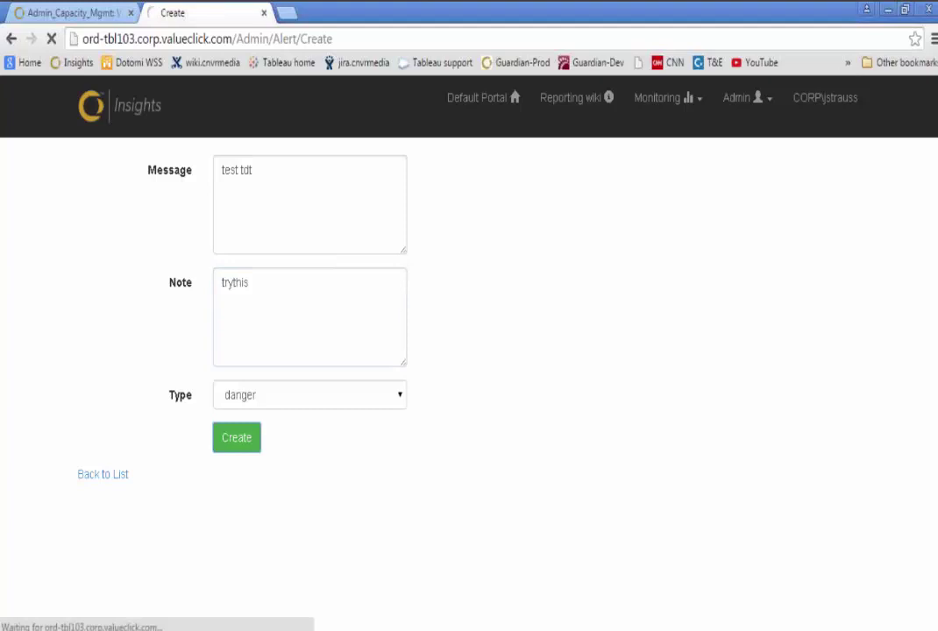
{"action": "left_click", "coordinate": [141, 110]}
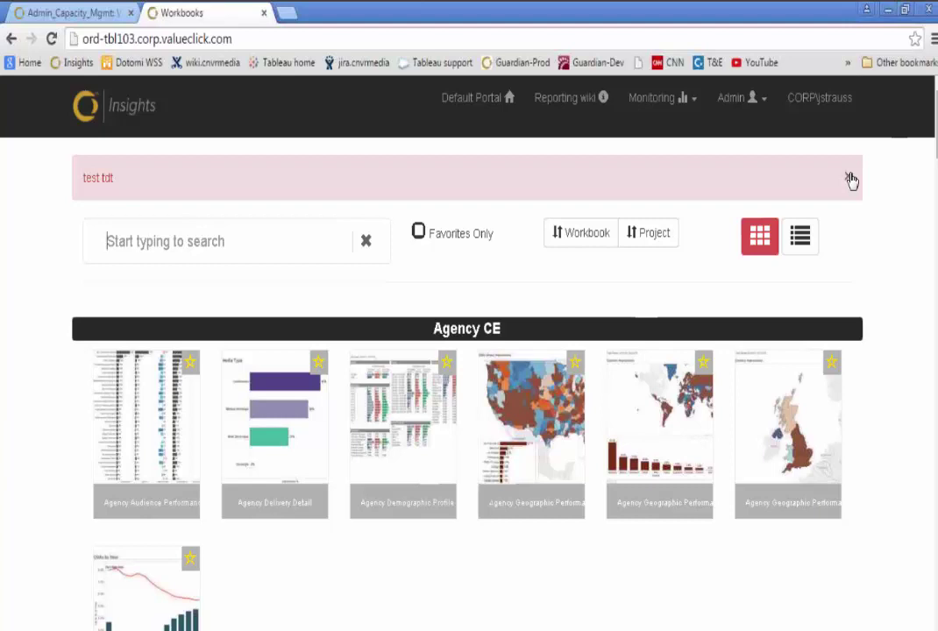
Step: Dismiss the 'test tdt' banner and open the Default Portal in a new tab on the Internal site
{"action": "left_click", "coordinate": [850, 178]}
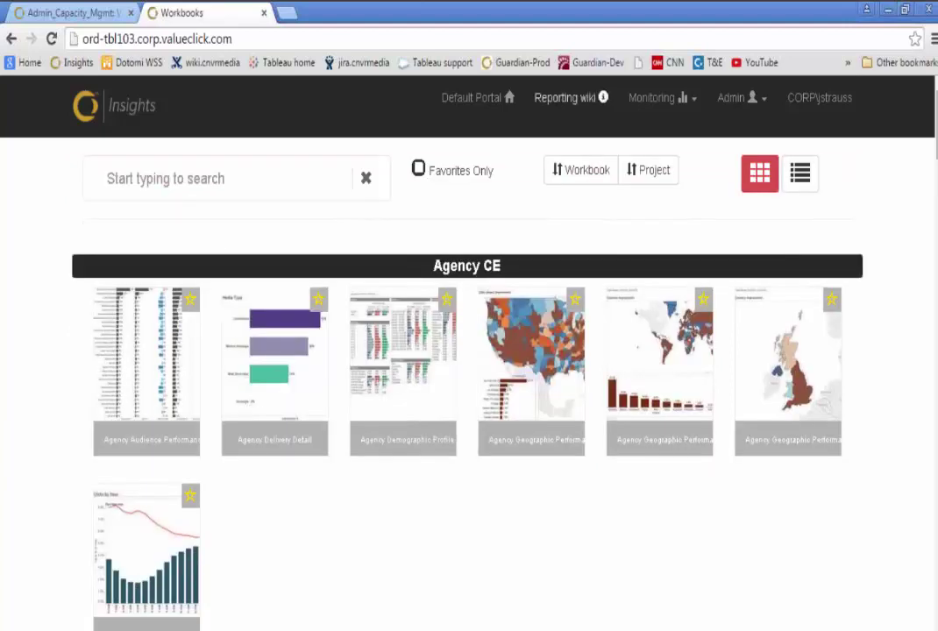
{"action": "right_click", "coordinate": [479, 100]}
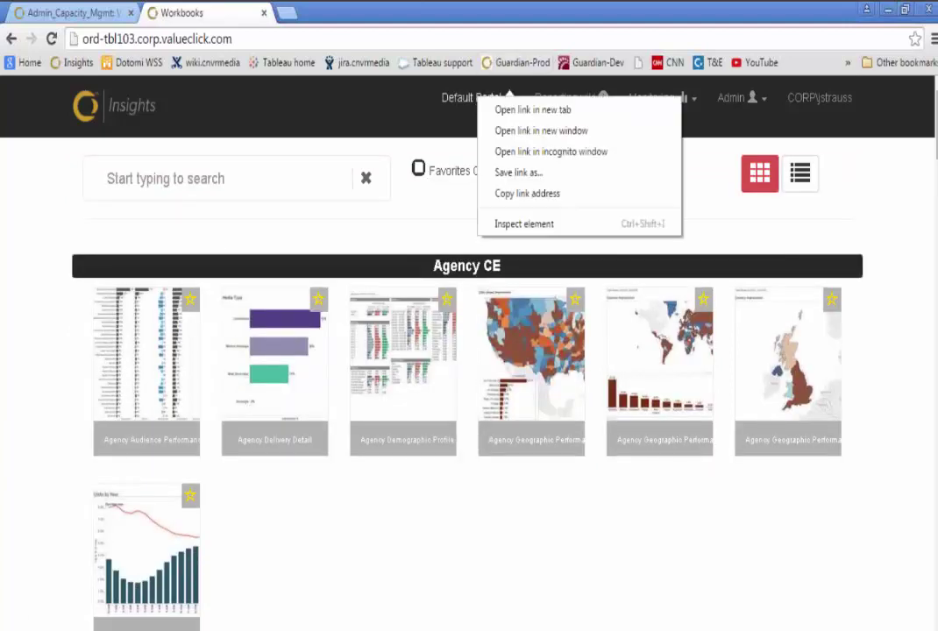
{"action": "left_click", "coordinate": [497, 111]}
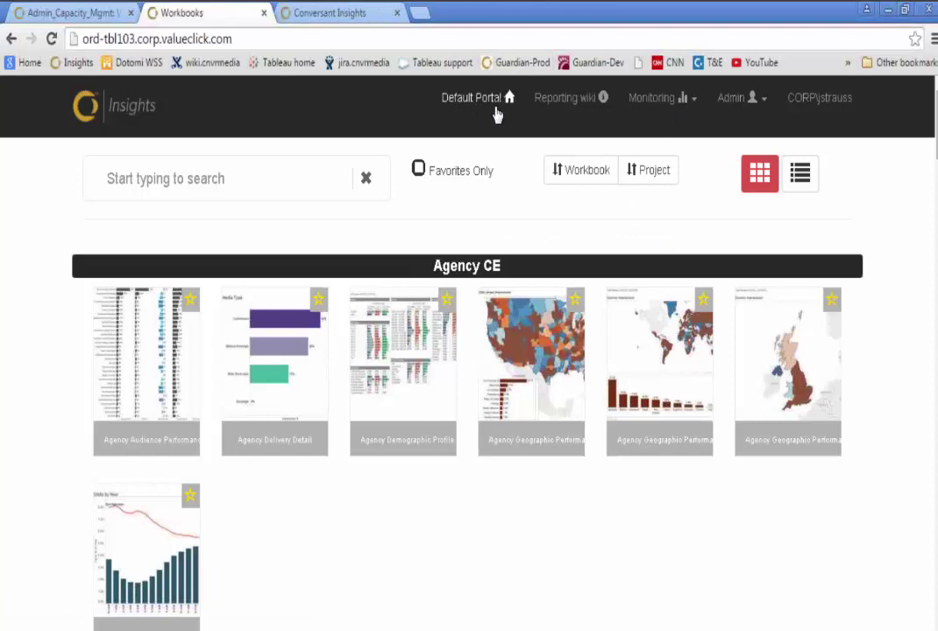
{"action": "left_click", "coordinate": [314, 12]}
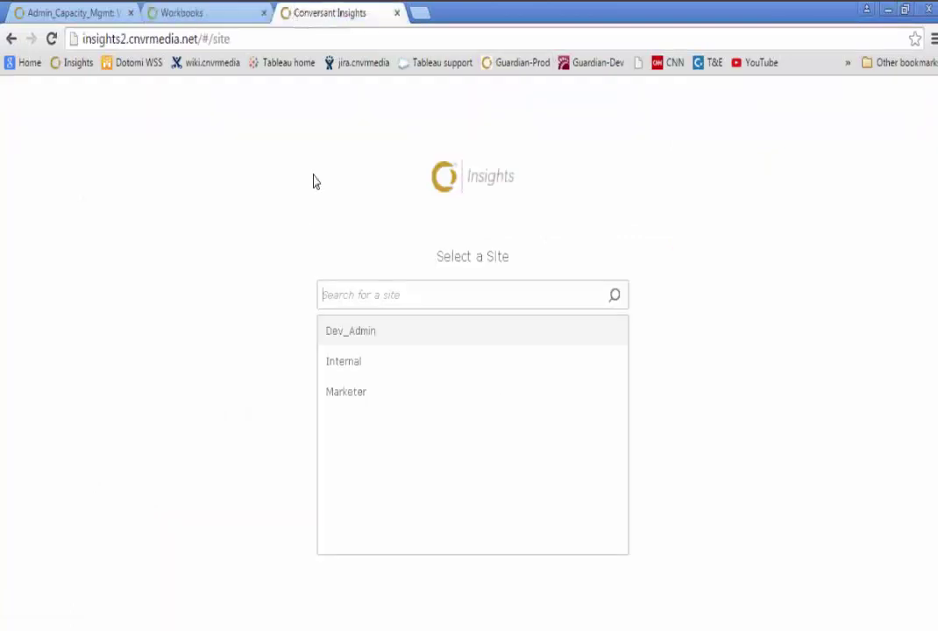
{"action": "left_click", "coordinate": [350, 365]}
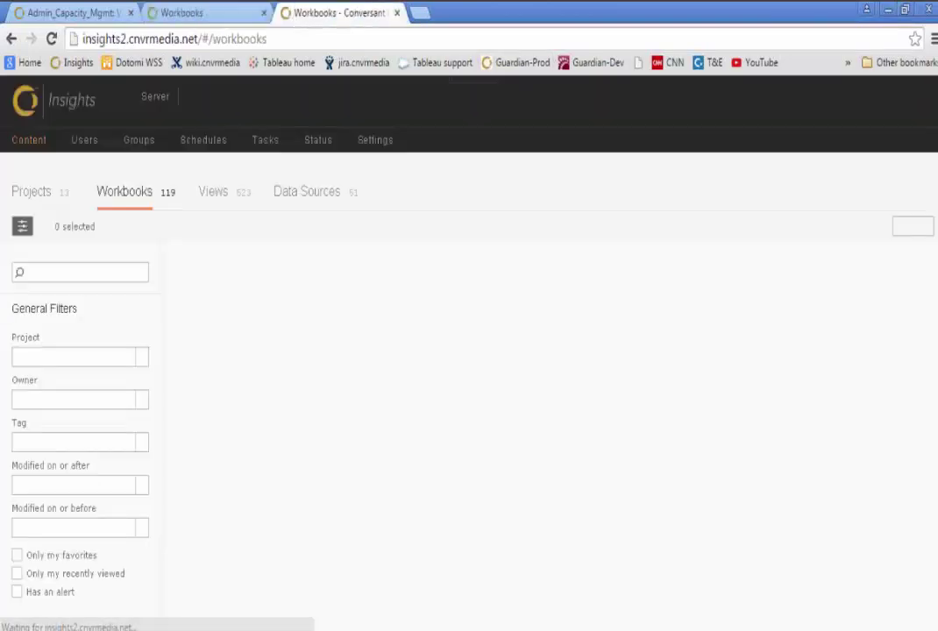
Step: From the portal's Workbooks tab, open the Reporting wiki in another new tab
{"action": "left_click", "coordinate": [170, 16]}
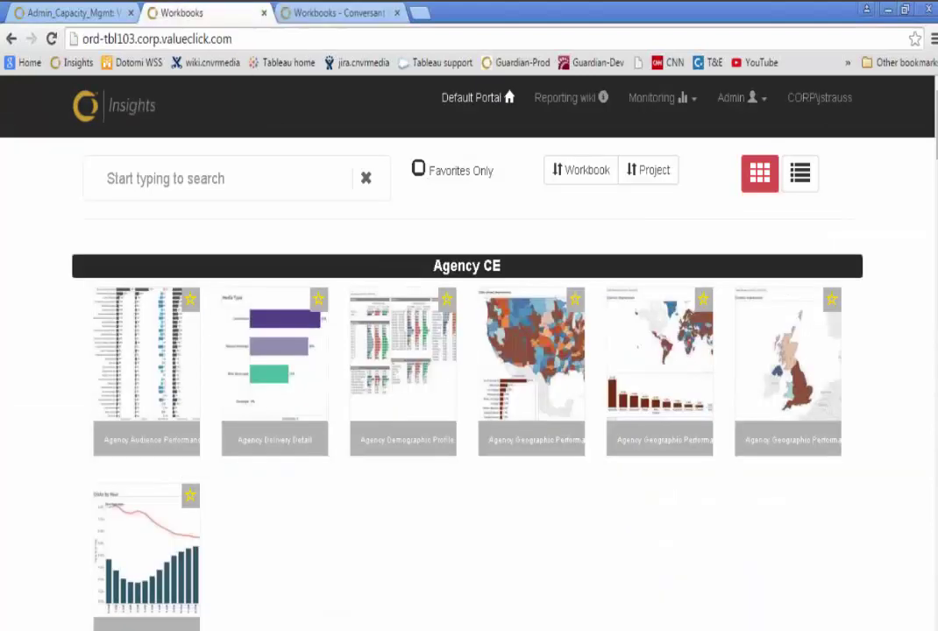
{"action": "right_click", "coordinate": [567, 98]}
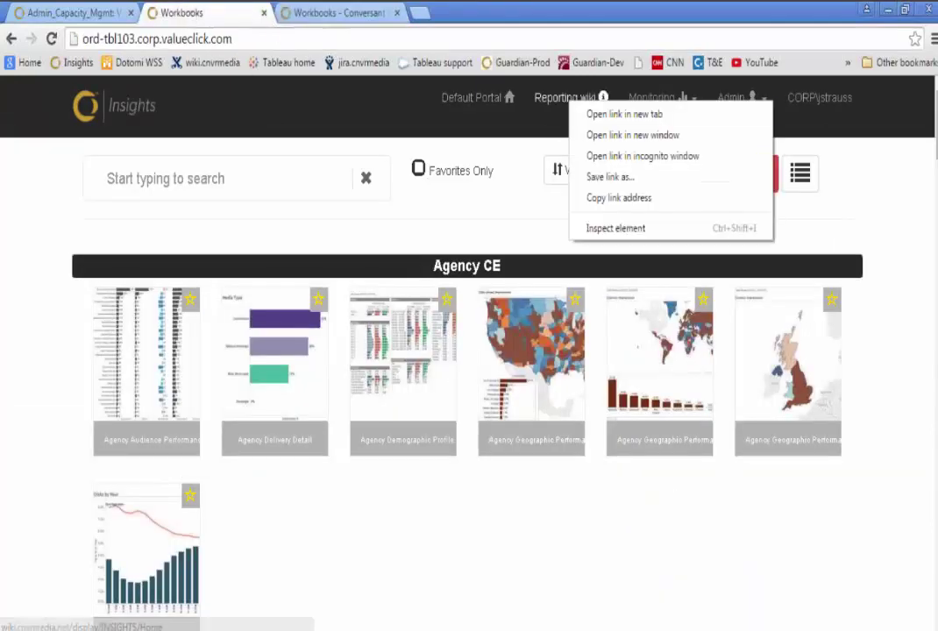
{"action": "left_click", "coordinate": [601, 120]}
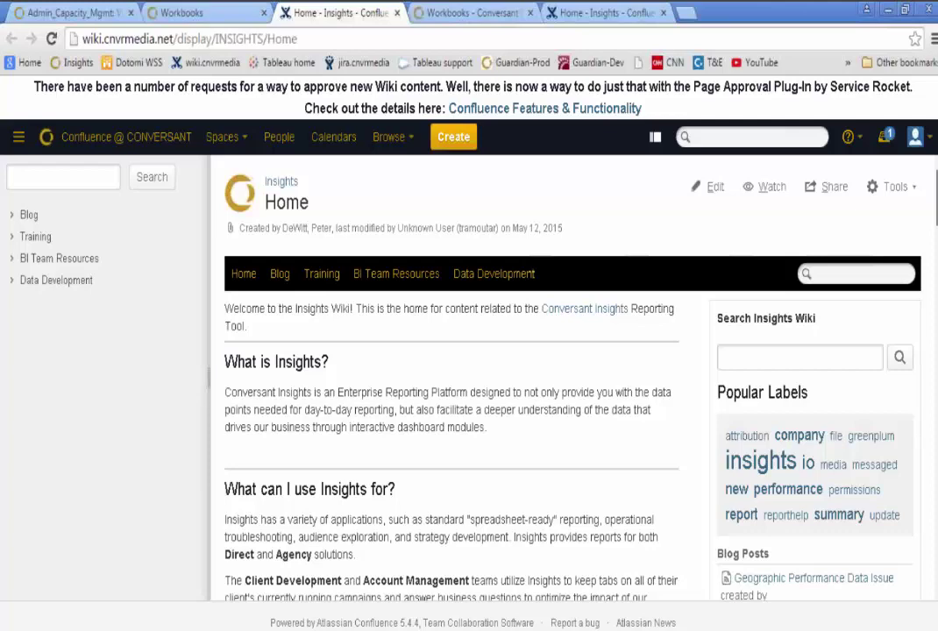
Step: Read through the Confluence Insights wiki home page, then go back to the portal's Workbooks tab
{"action": "scroll", "coordinate": [479, 351], "scroll_direction": "down", "scroll_amount": 2}
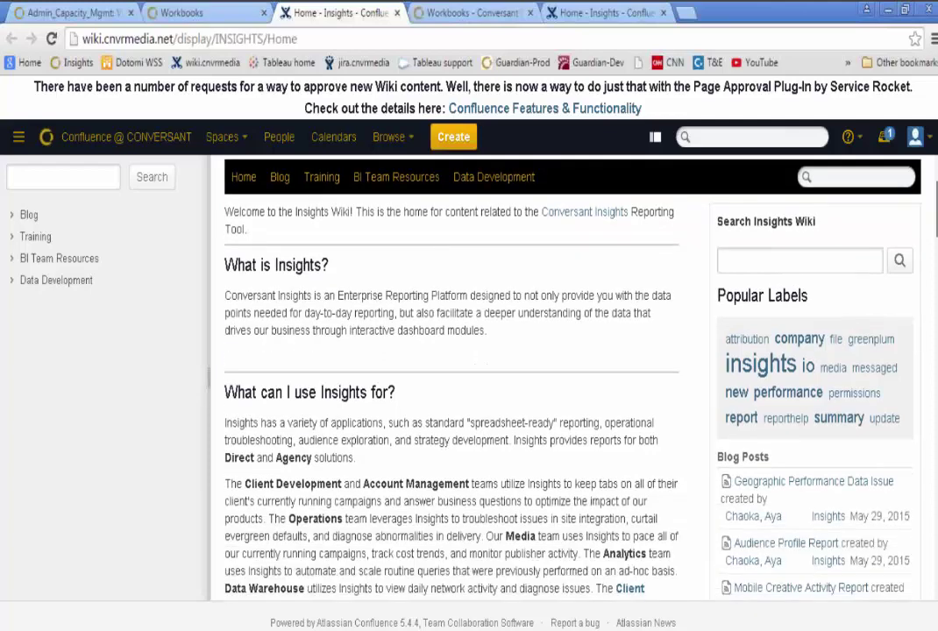
{"action": "scroll", "coordinate": [479, 351], "scroll_direction": "down", "scroll_amount": 3}
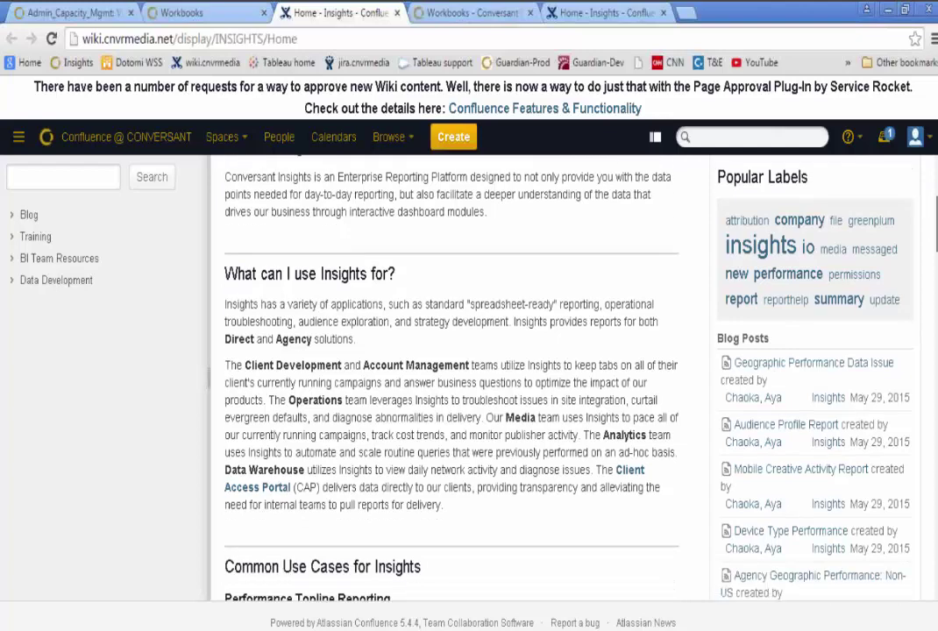
{"action": "scroll", "coordinate": [479, 351], "scroll_direction": "up", "scroll_amount": 3}
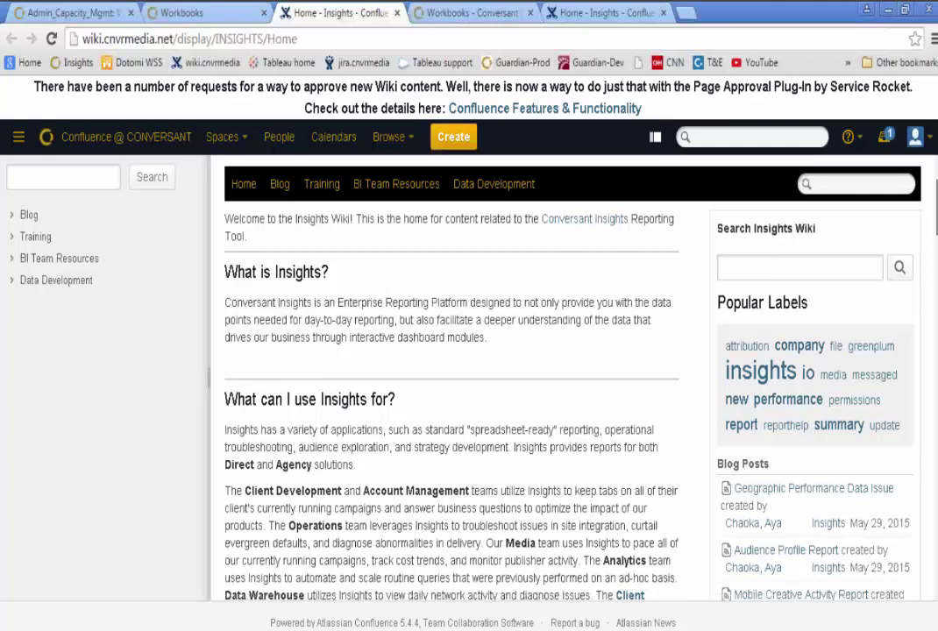
{"action": "scroll", "coordinate": [479, 350], "scroll_direction": "down", "scroll_amount": 4}
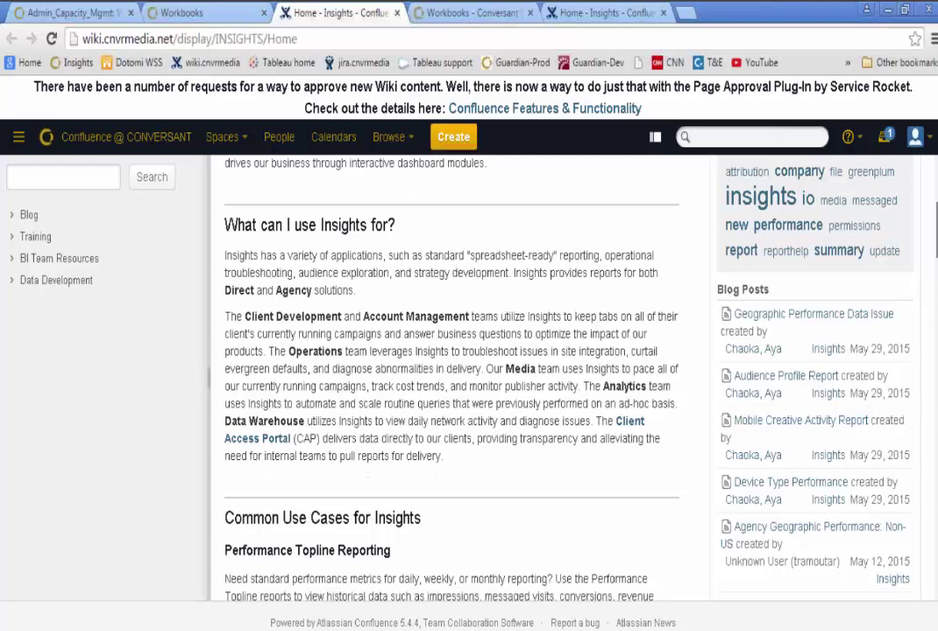
{"action": "scroll", "coordinate": [478, 377], "scroll_direction": "down", "scroll_amount": 10}
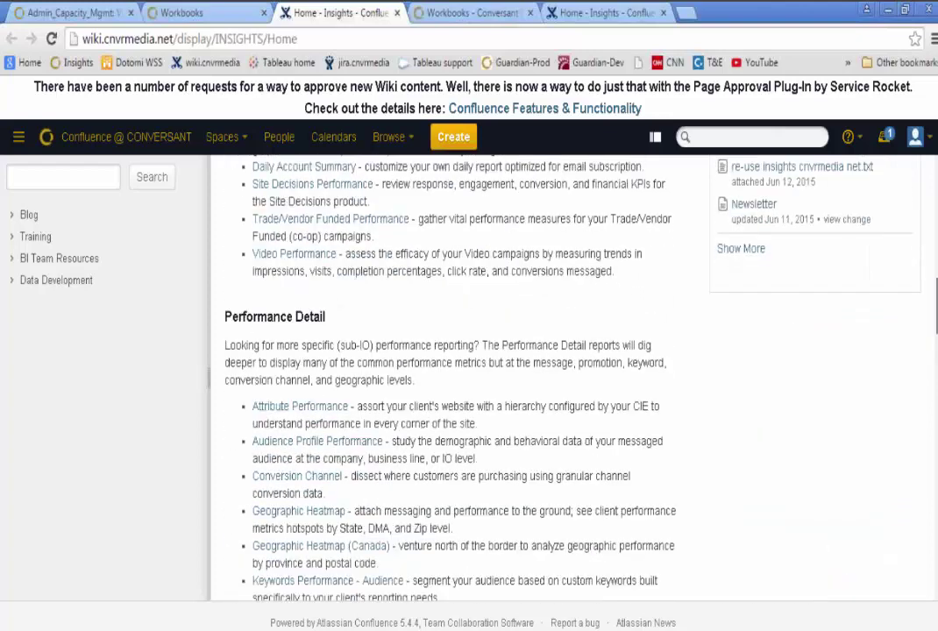
{"action": "scroll", "coordinate": [478, 377], "scroll_direction": "up", "scroll_amount": 12}
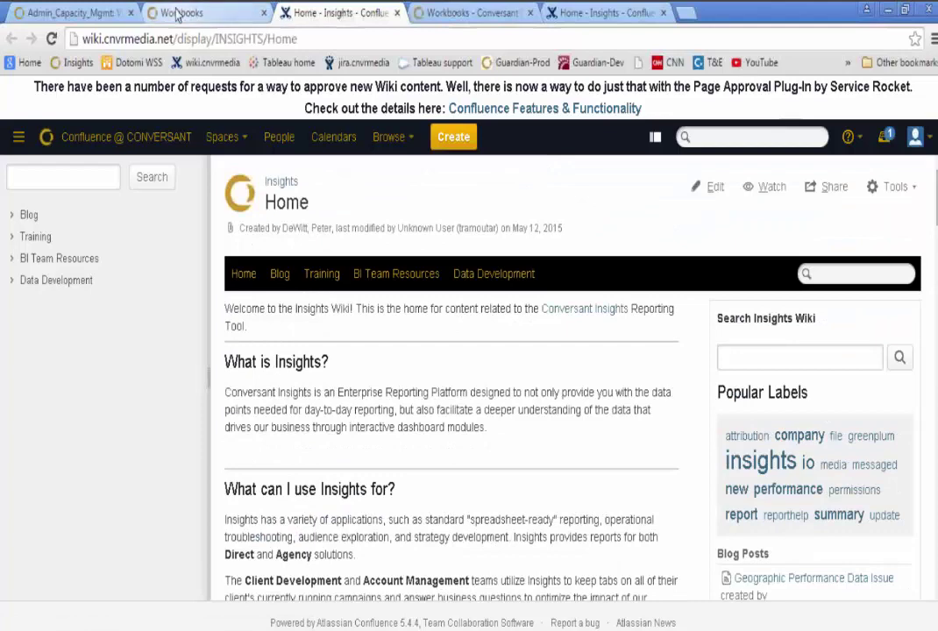
{"action": "left_click", "coordinate": [151, 13]}
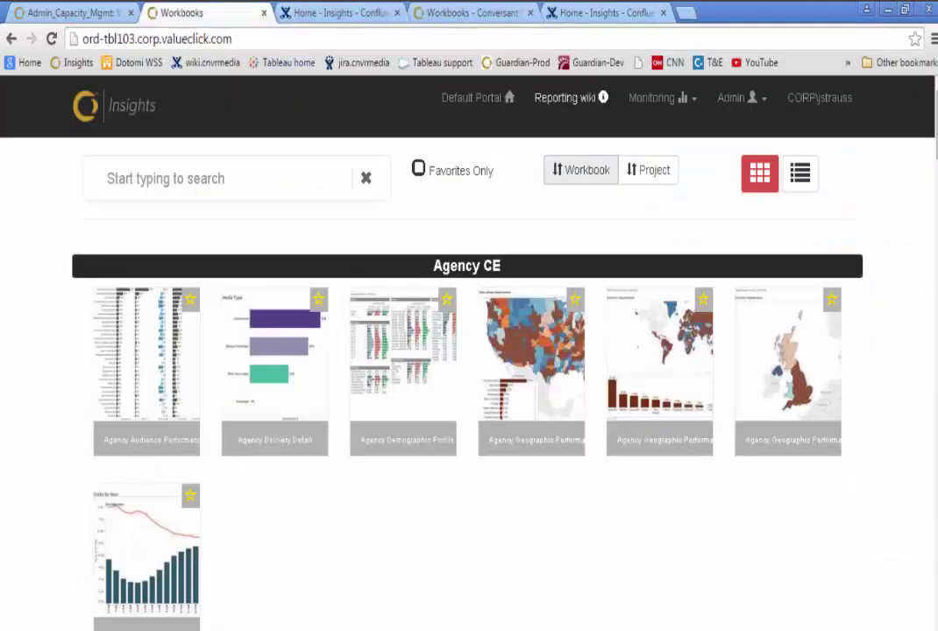
Step: Open and close the Monitoring dropdown, then put the cursor in the workbook search box
{"action": "left_click", "coordinate": [687, 103]}
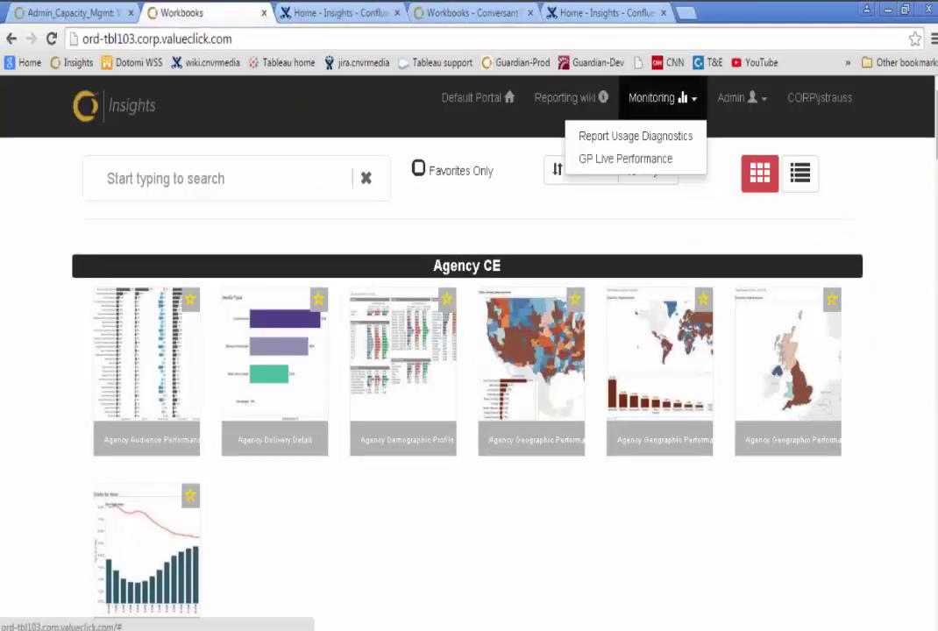
{"action": "left_click", "coordinate": [367, 240]}
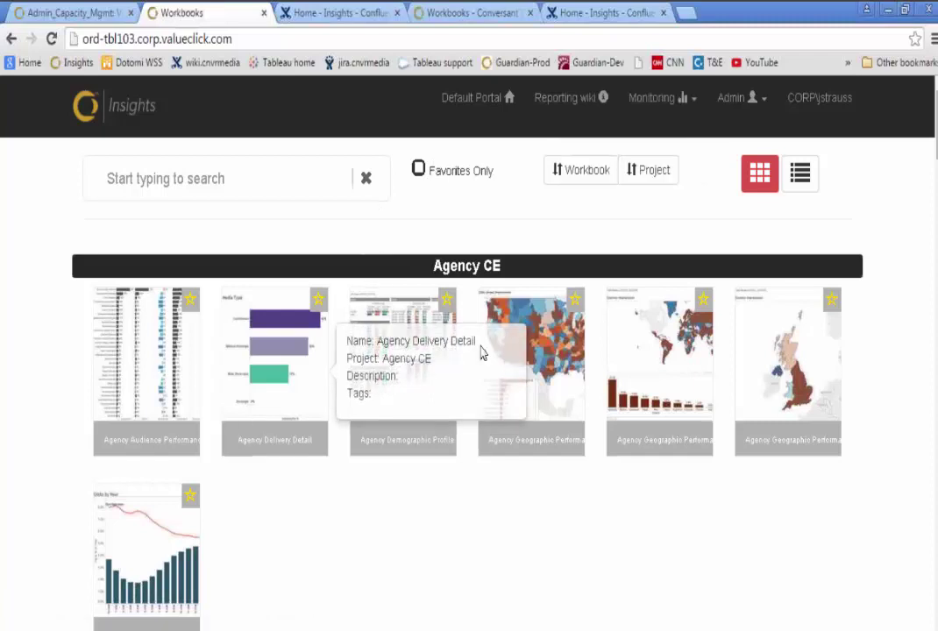
{"action": "scroll", "coordinate": [930, 131], "scroll_direction": "down", "scroll_amount": 1}
{"action": "scroll", "coordinate": [930, 131], "scroll_direction": "up", "scroll_amount": 1}
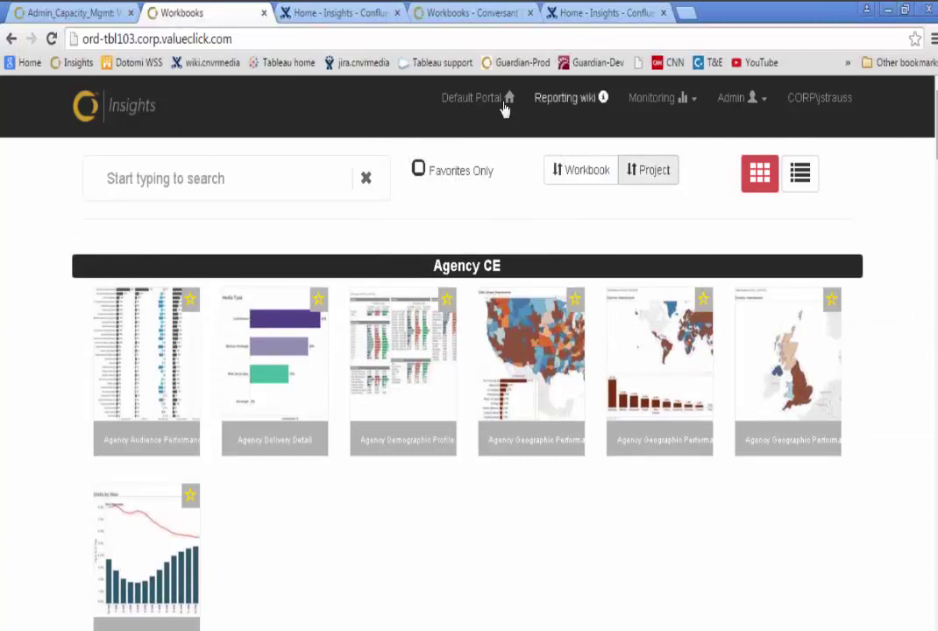
{"action": "left_click", "coordinate": [226, 184]}
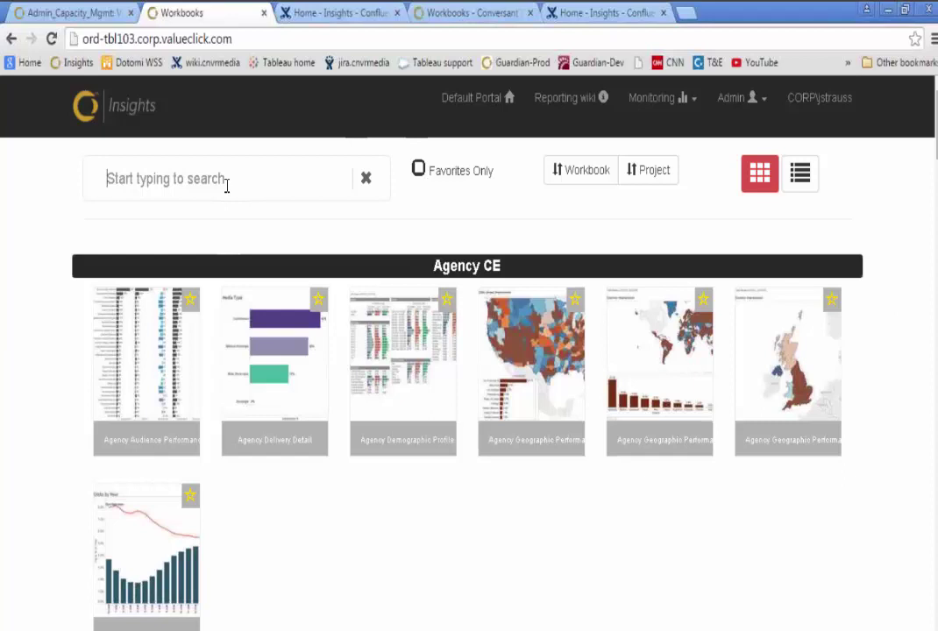
Step: Search 'Admin', open Admin_ADSync_Batch's dashboard in a new tab, then return to the results
{"action": "type", "text": "Admin"}
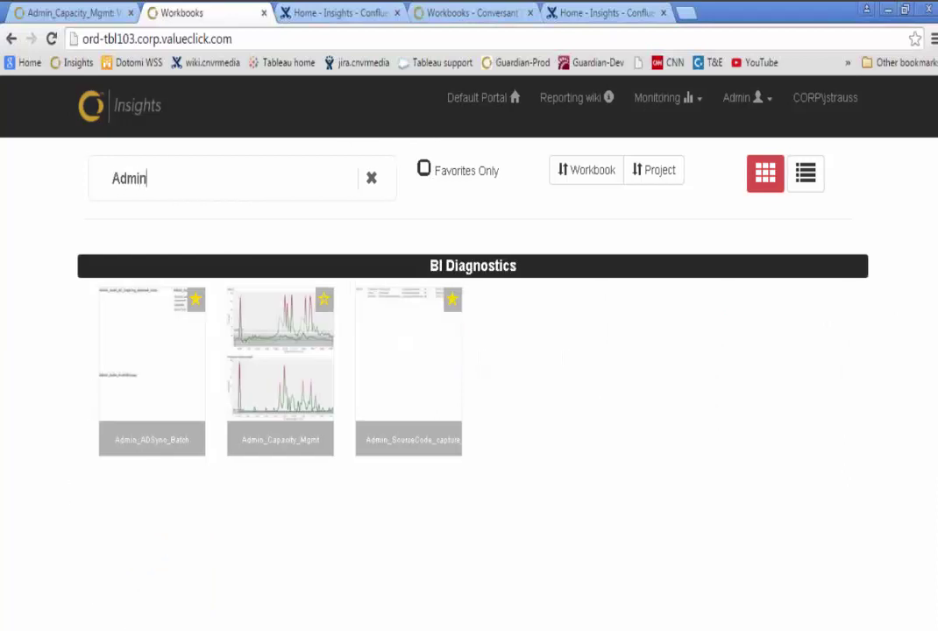
{"action": "left_click", "coordinate": [155, 411]}
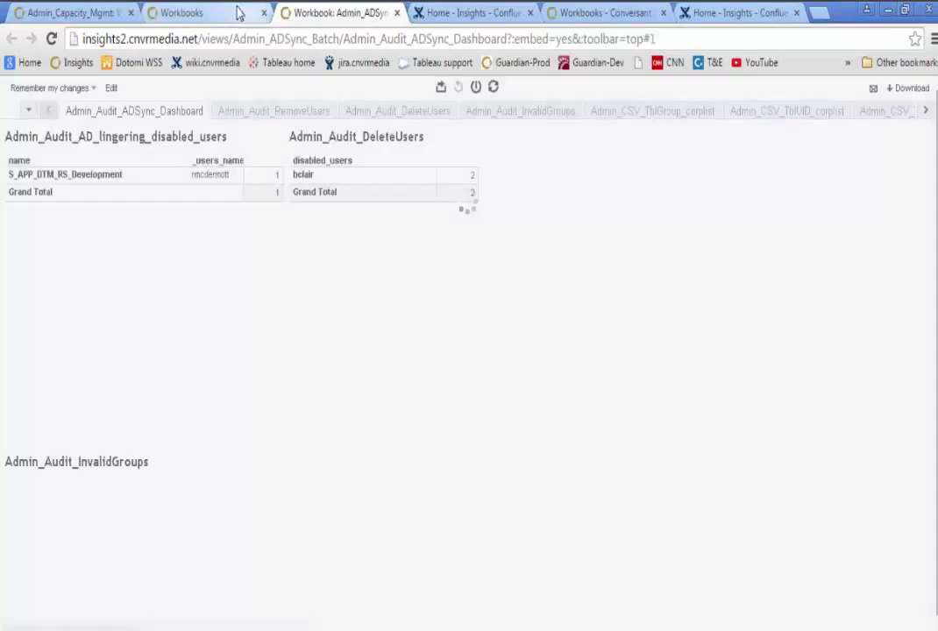
{"action": "left_click", "coordinate": [201, 14]}
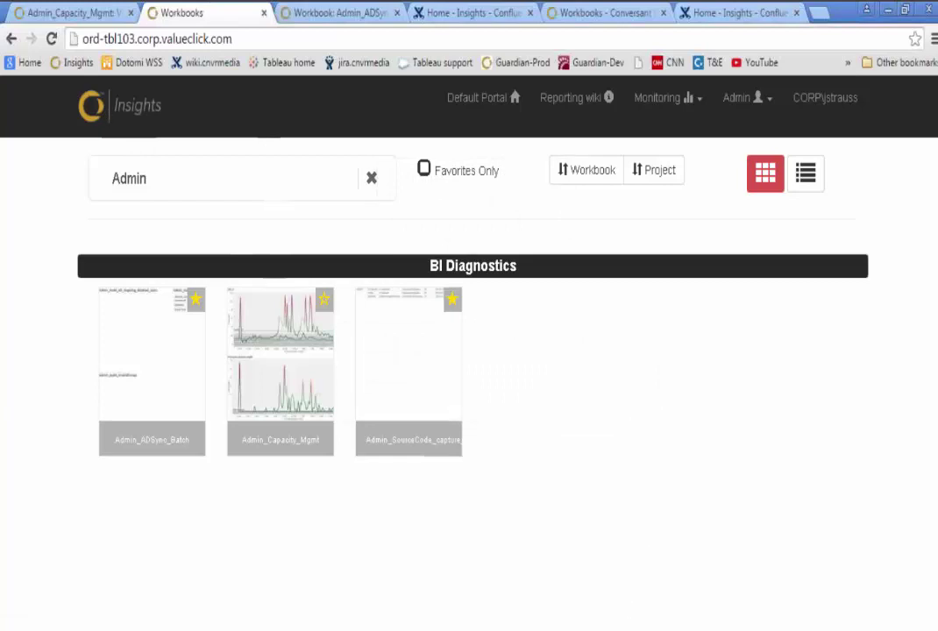
Step: Bring up the PowerPoint deck on the 'REST API – Example 2 and 3' slide
{"action": "left_click", "coordinate": [473, 630]}
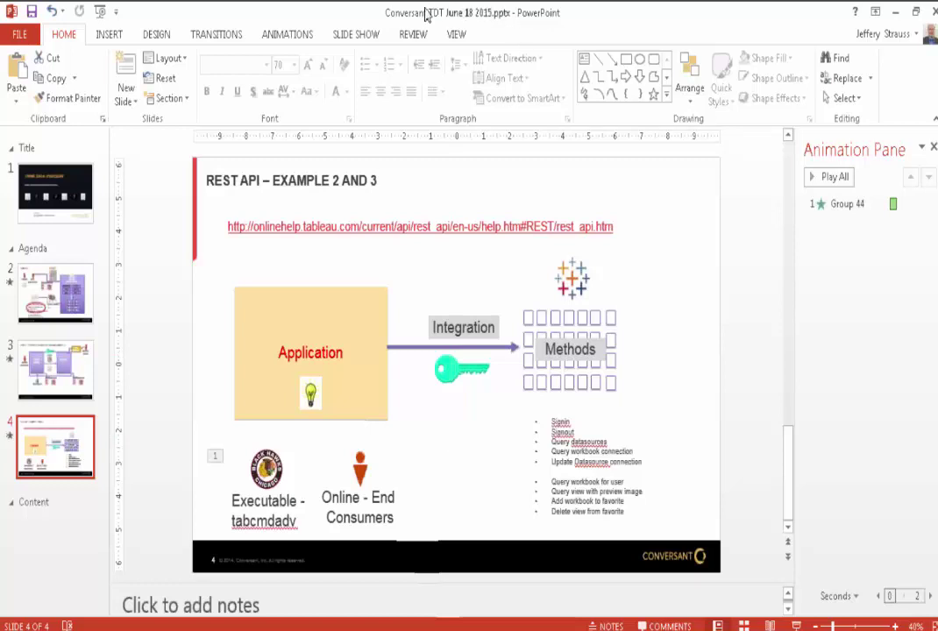
Step: Leave the slide and switch back to the browser's Insights Admin search results
{"action": "left_click", "coordinate": [280, 206]}
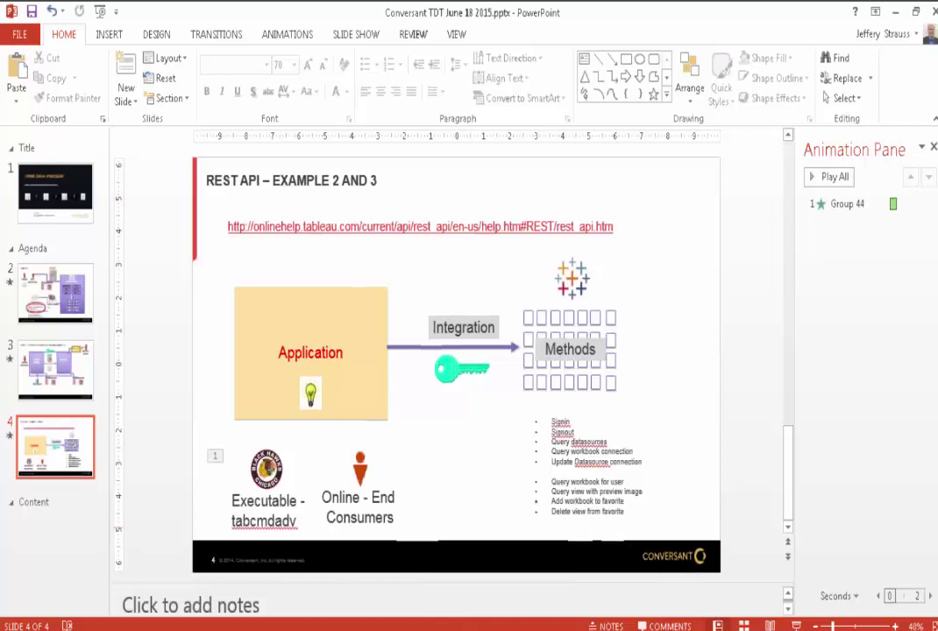
{"action": "key", "text": "alt+Tab"}
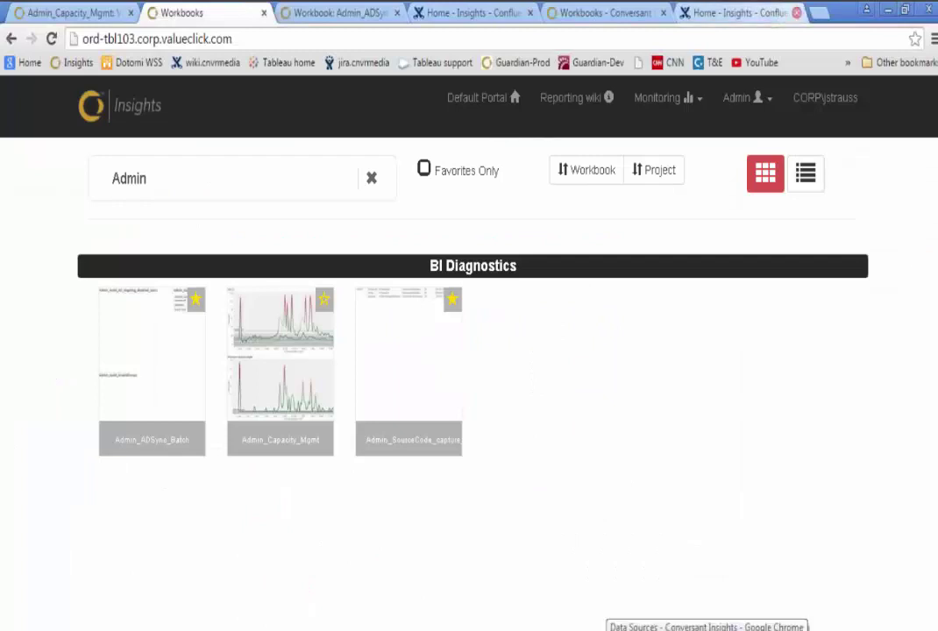
Step: Open Tableau Server workbooks in a new tab, review Server Status, then return to the Workbooks list
{"action": "key", "text": "ctrl+t"}
{"action": "left_click", "coordinate": [76, 62]}
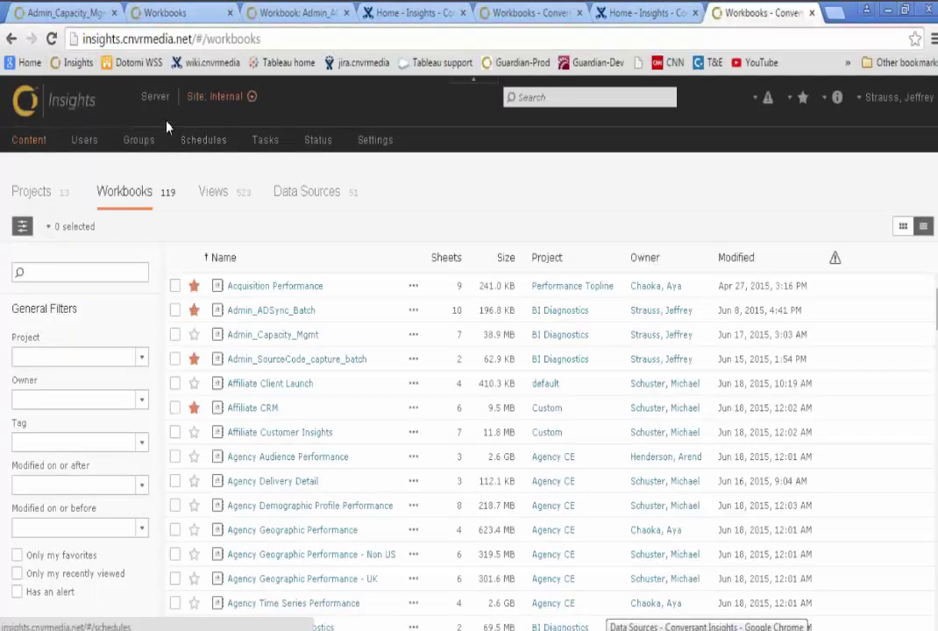
{"action": "left_click", "coordinate": [155, 97]}
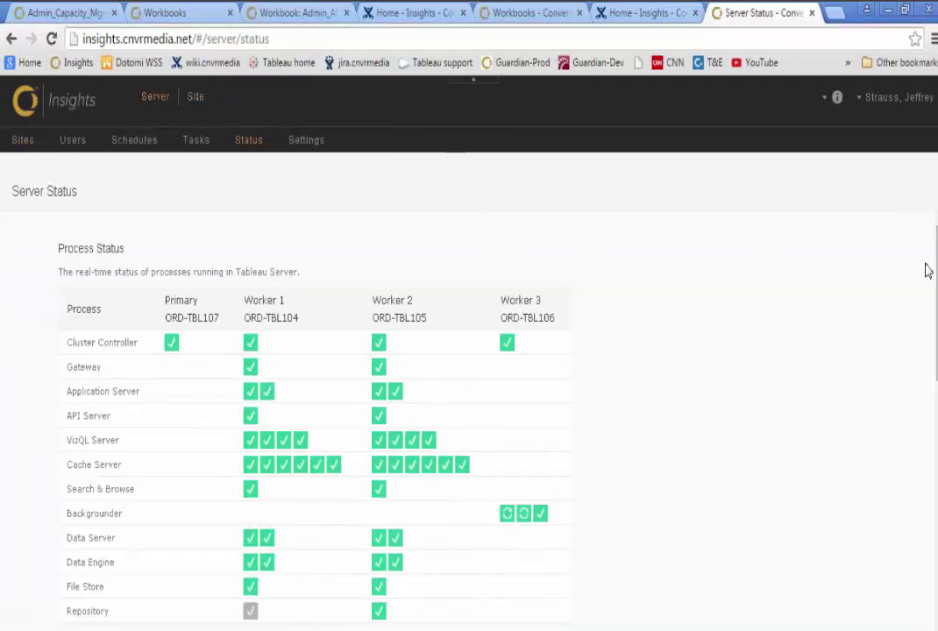
{"action": "scroll", "coordinate": [931, 272], "scroll_direction": "down", "scroll_amount": 1}
{"action": "scroll", "coordinate": [922, 433], "scroll_direction": "down", "scroll_amount": 5}
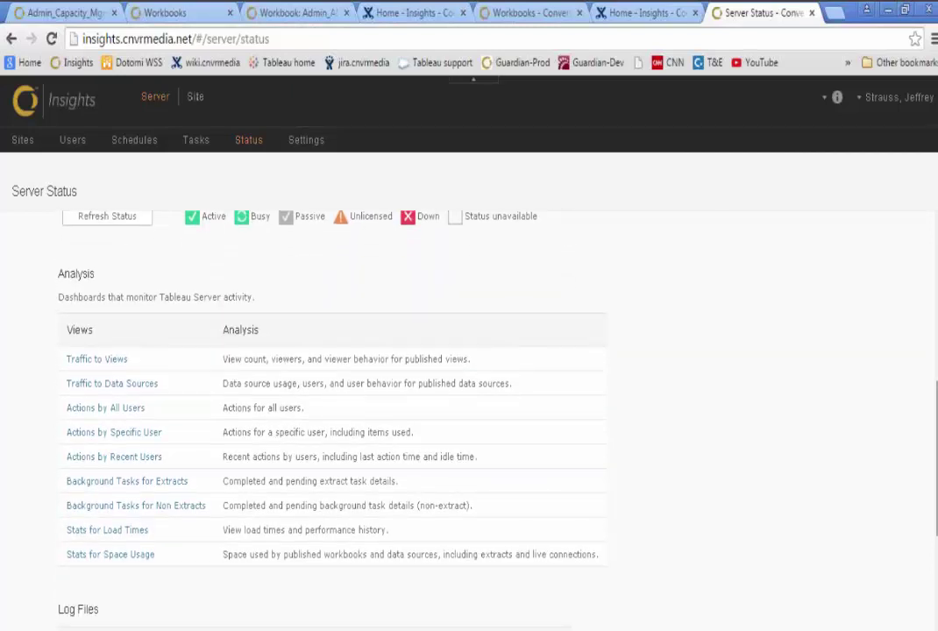
{"action": "scroll", "coordinate": [469, 394], "scroll_direction": "up", "scroll_amount": 5}
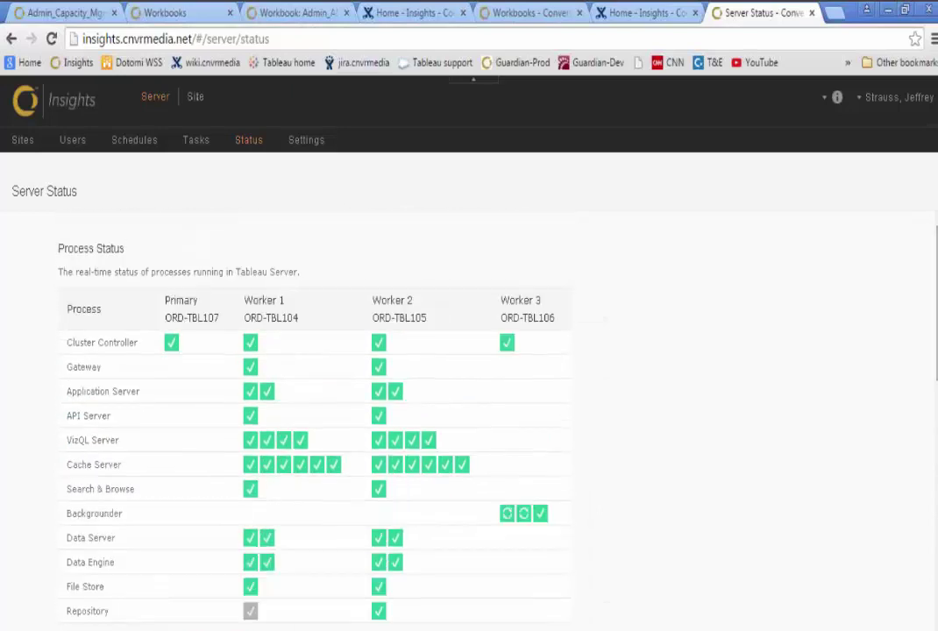
{"action": "left_click", "coordinate": [137, 13]}
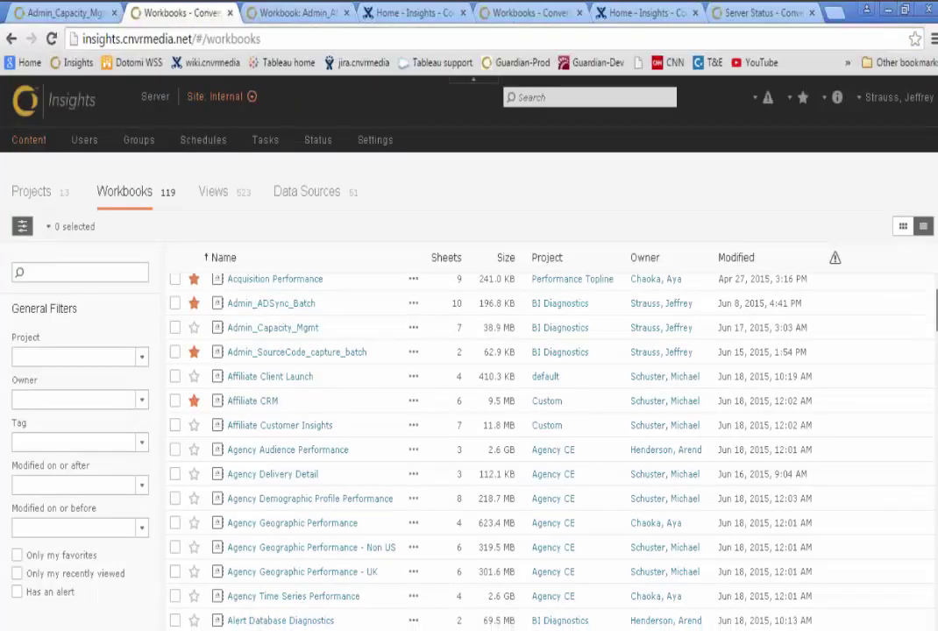
Step: Open the Workbook Usage dashboard from the Report Usage Diagnostics workbook
{"action": "left_click_drag", "start_coordinate": [935, 311], "coordinate": [922, 546]}
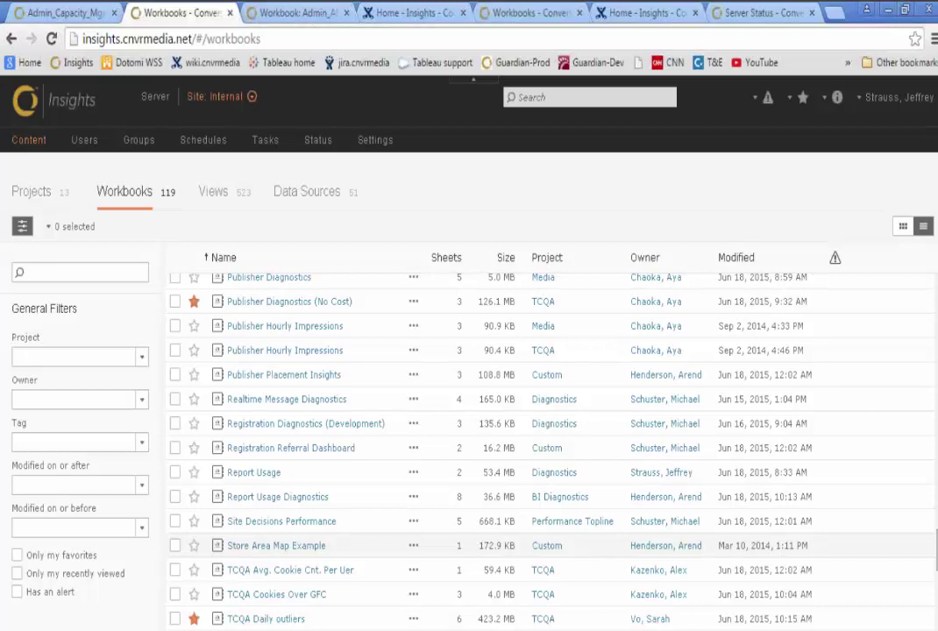
{"action": "left_click", "coordinate": [277, 497]}
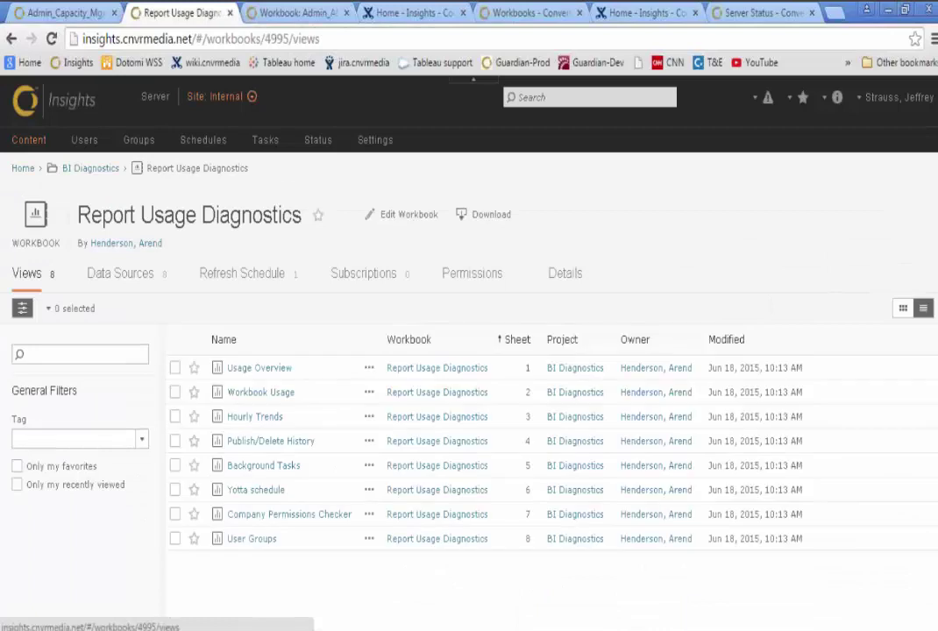
{"action": "left_click", "coordinate": [257, 397]}
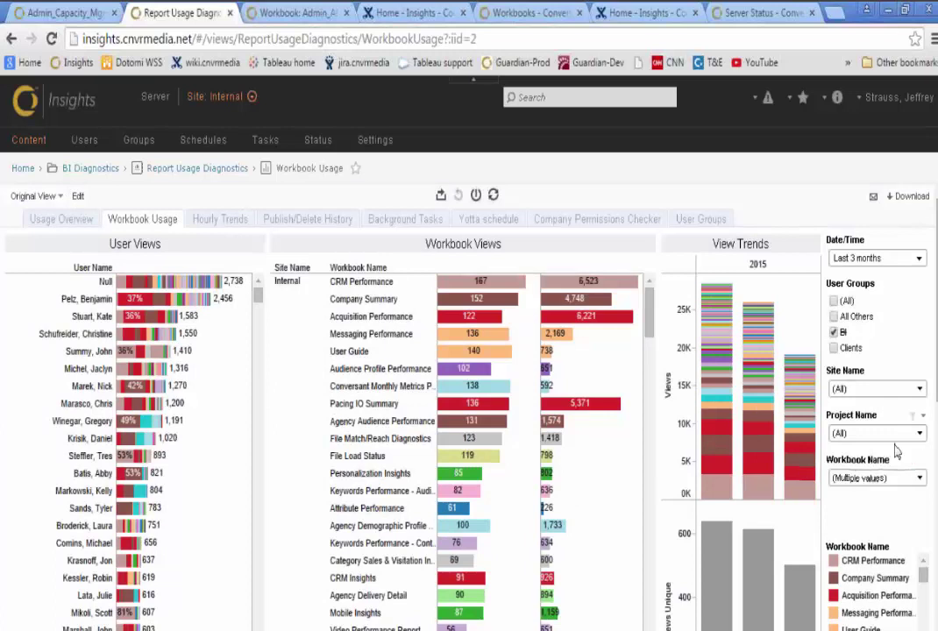
Step: Filter Site Name to only Marketer, then search the attendee list for a name
{"action": "left_click", "coordinate": [898, 392]}
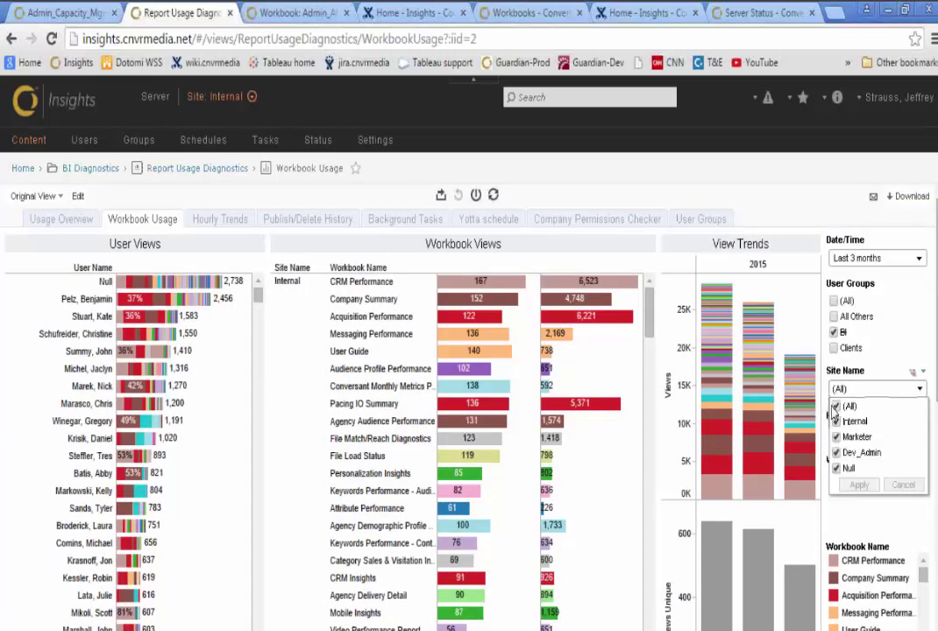
{"action": "left_click", "coordinate": [836, 407]}
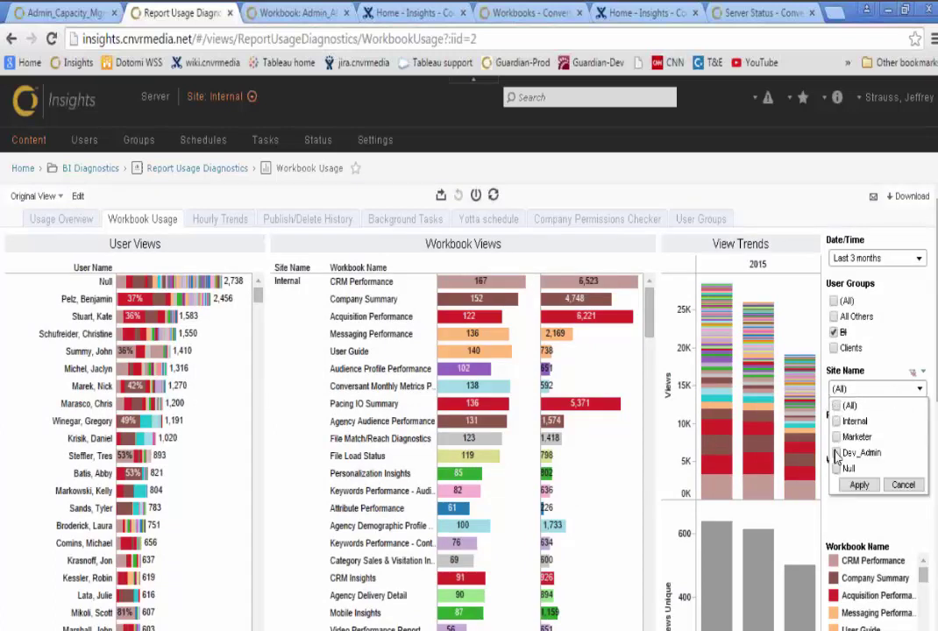
{"action": "left_click", "coordinate": [836, 436]}
{"action": "left_click", "coordinate": [859, 485]}
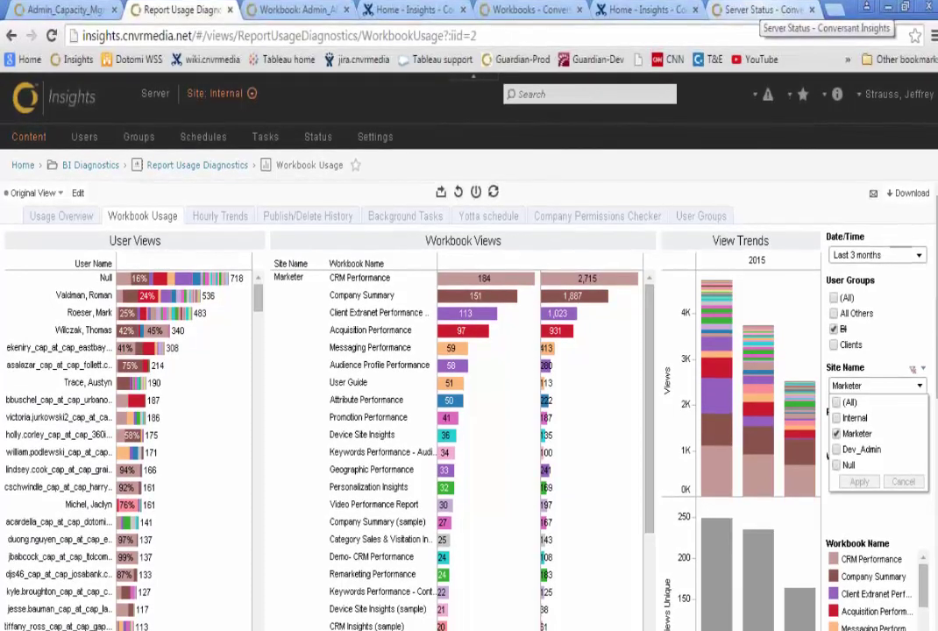
{"action": "type", "text": "et"}
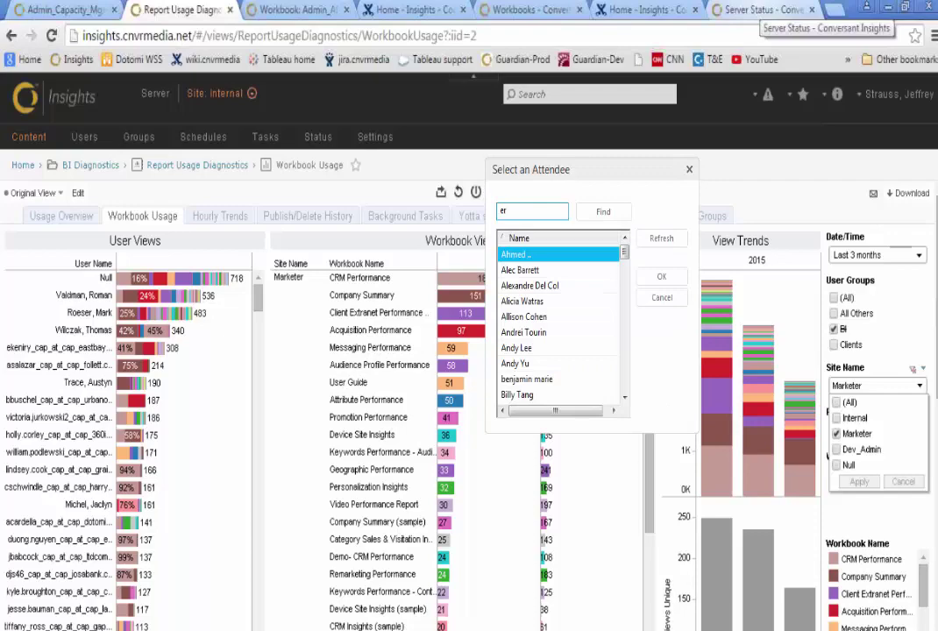
{"action": "type", "text": "ic"}
{"action": "key", "text": "Return"}
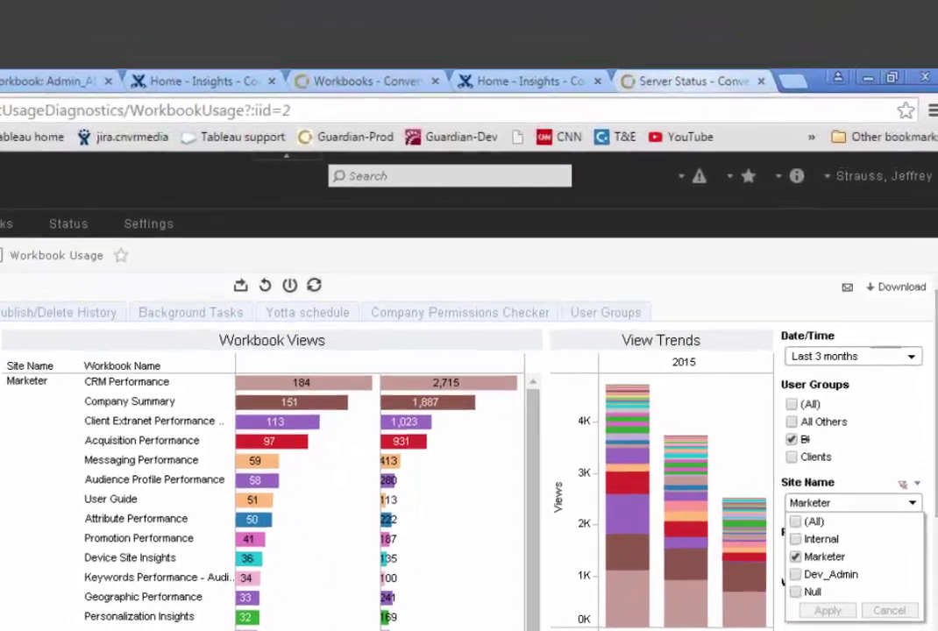